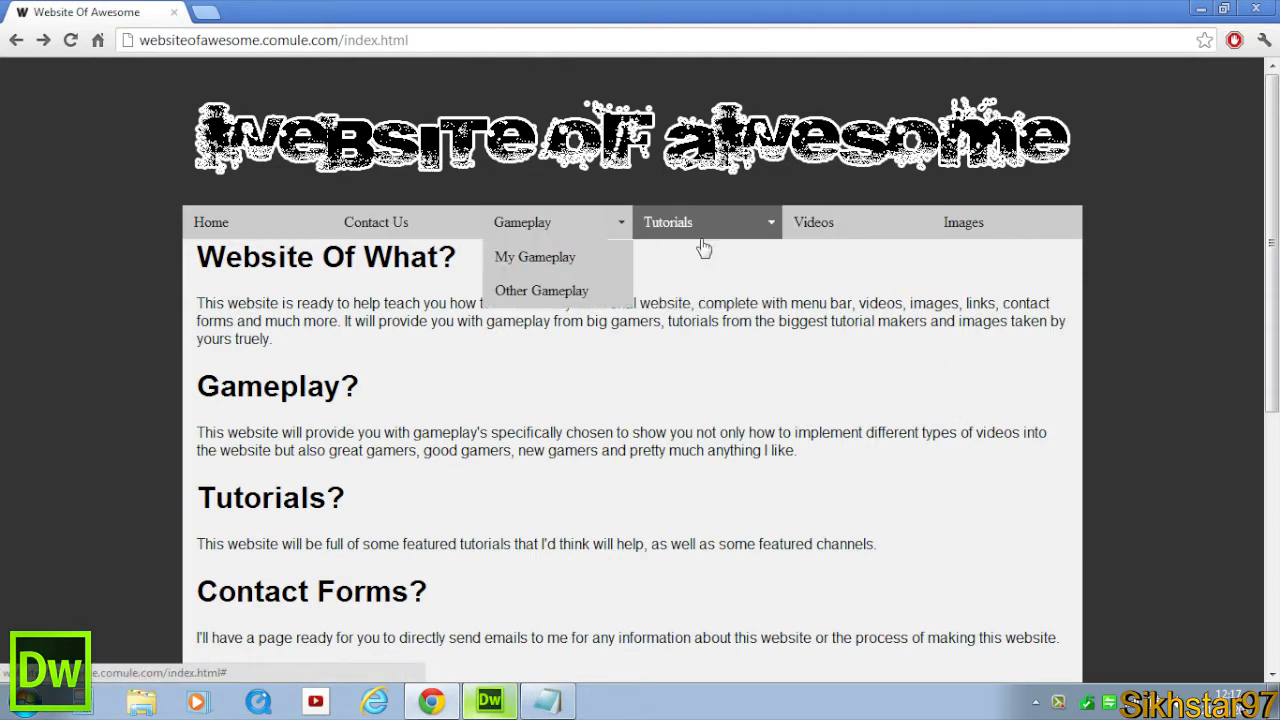
Browse the live website's navigation menu, open the Images page and go back.
mouse_move(734, 234)
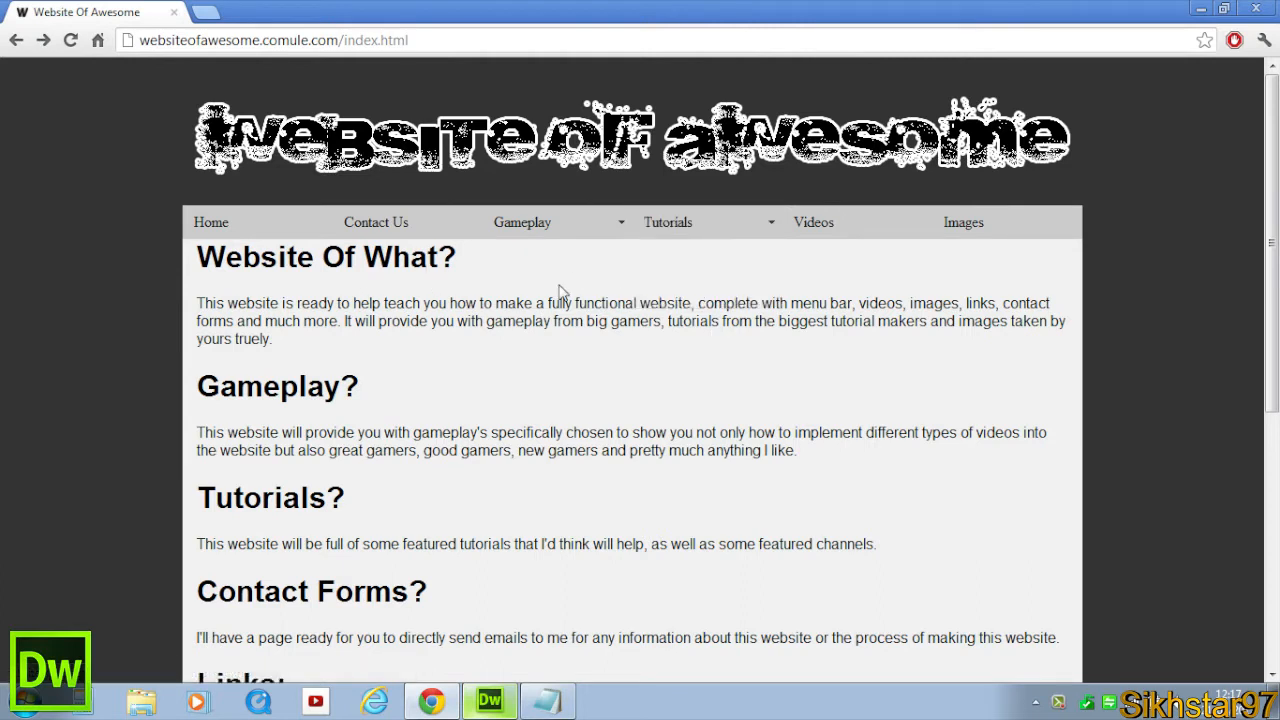
mouse_move(528, 229)
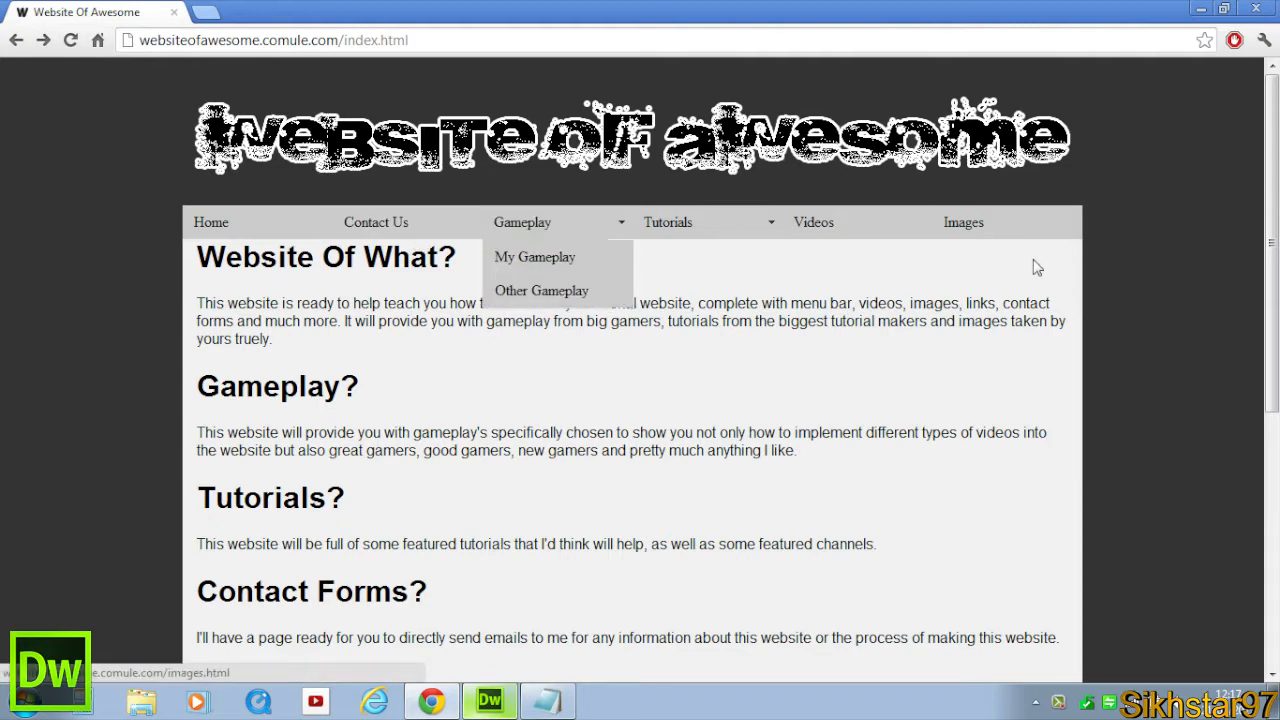
left_click(983, 230)
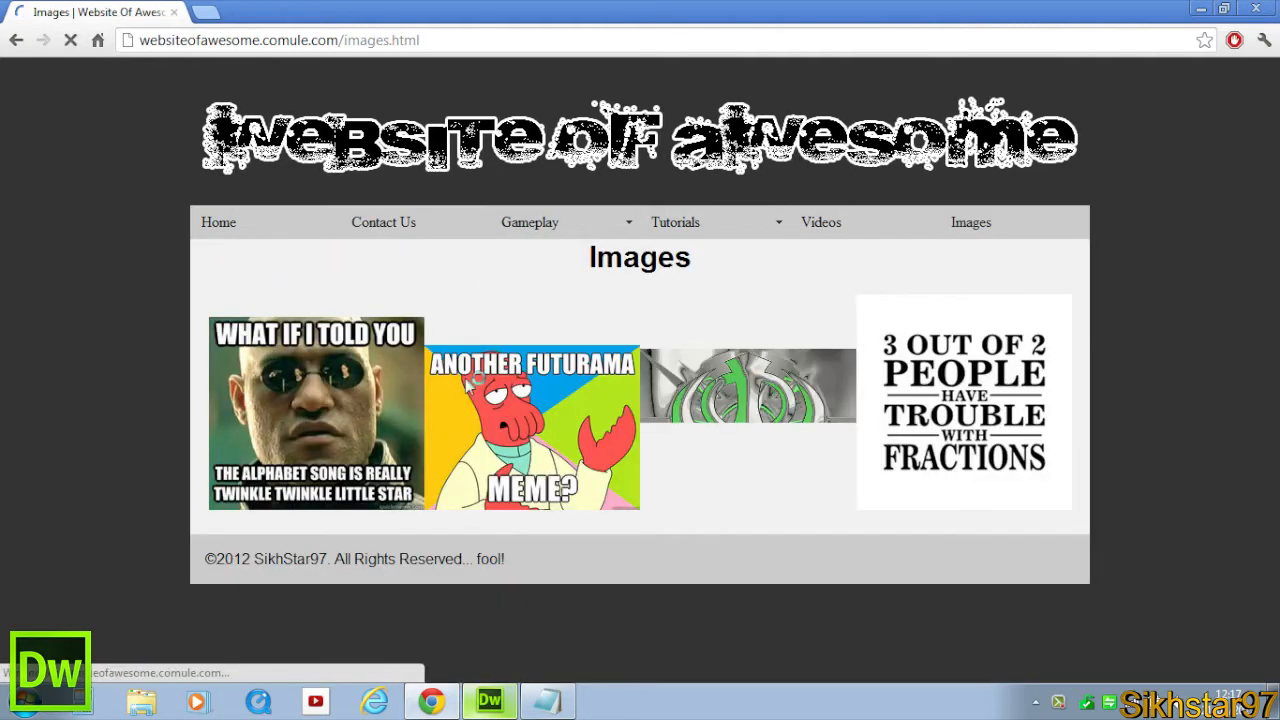
left_click(14, 40)
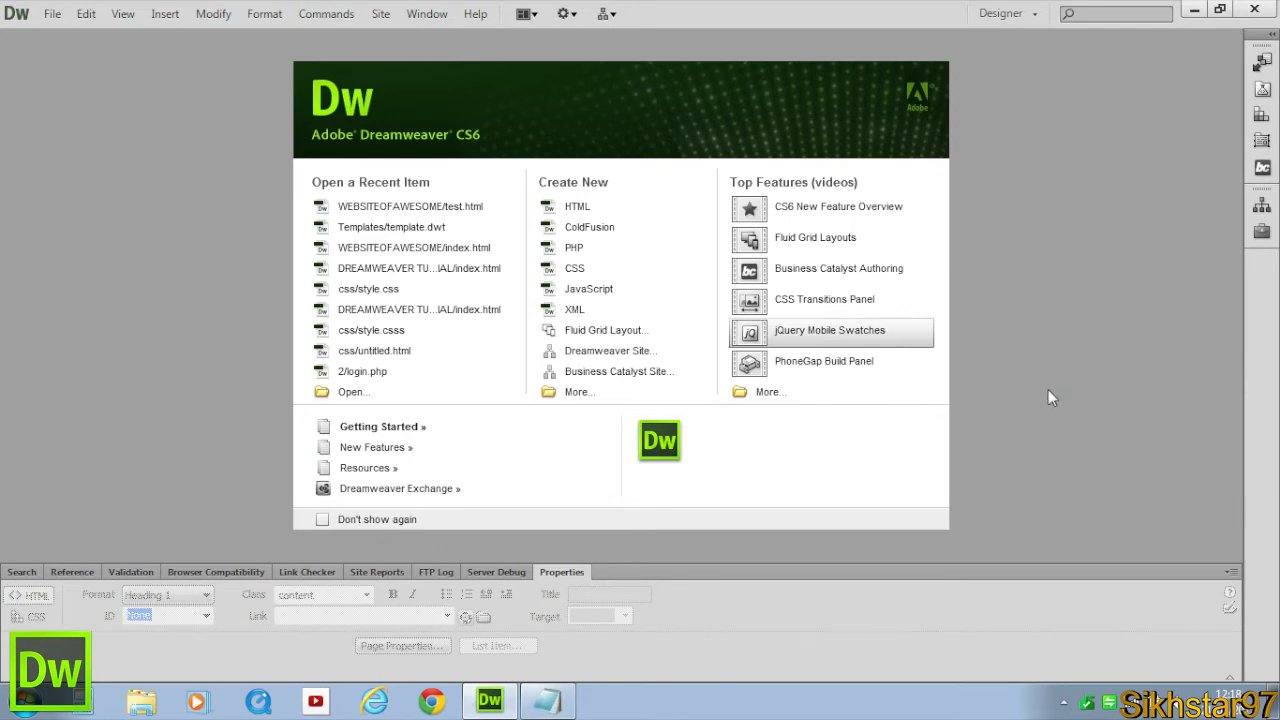
Open index.html from the site's Files panel.
left_click(1262, 205)
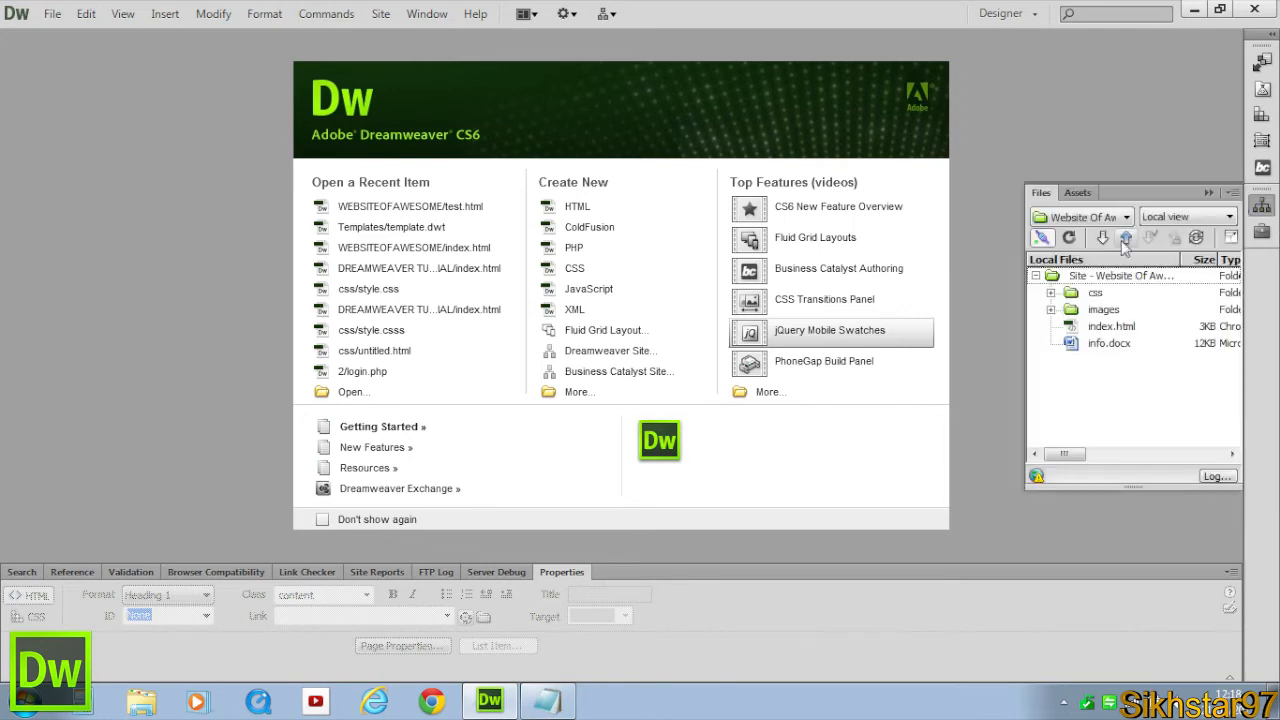
double_click(1108, 328)
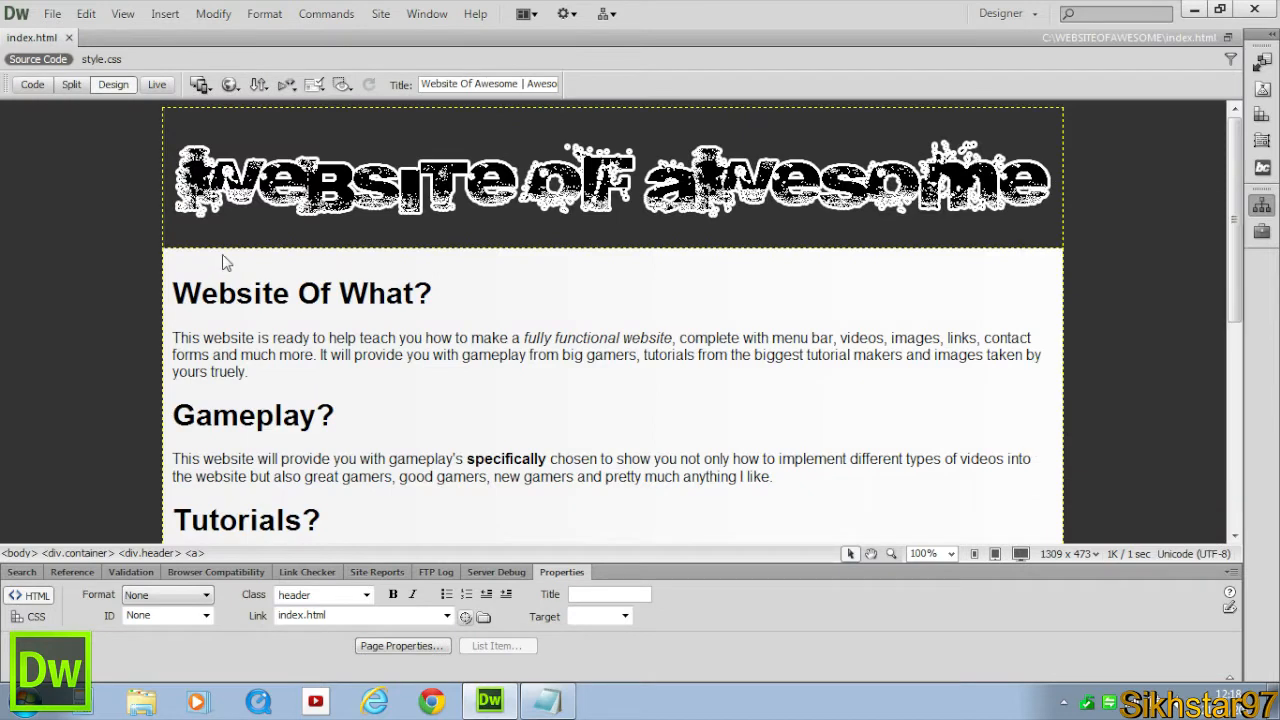
Examine the header image and the first heading in Design view.
left_click(335, 244)
left_click(186, 276)
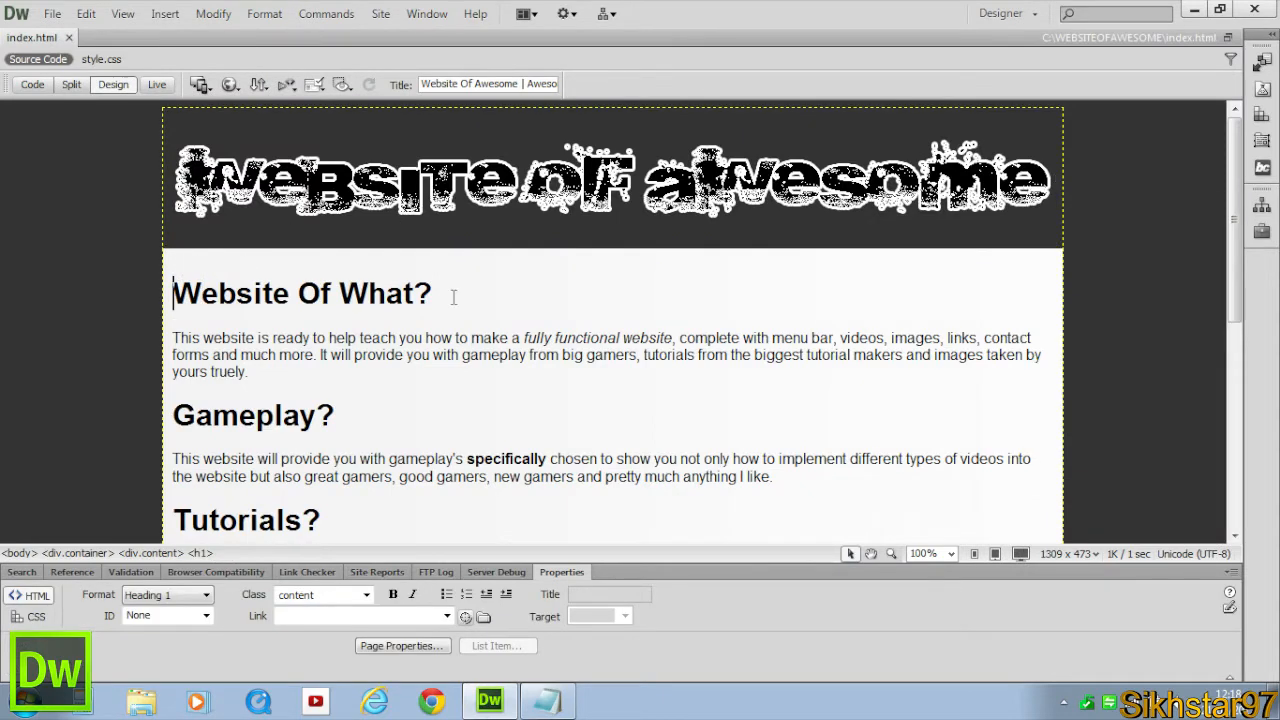
left_click_drag(454, 296, 62, 287)
left_click(314, 198)
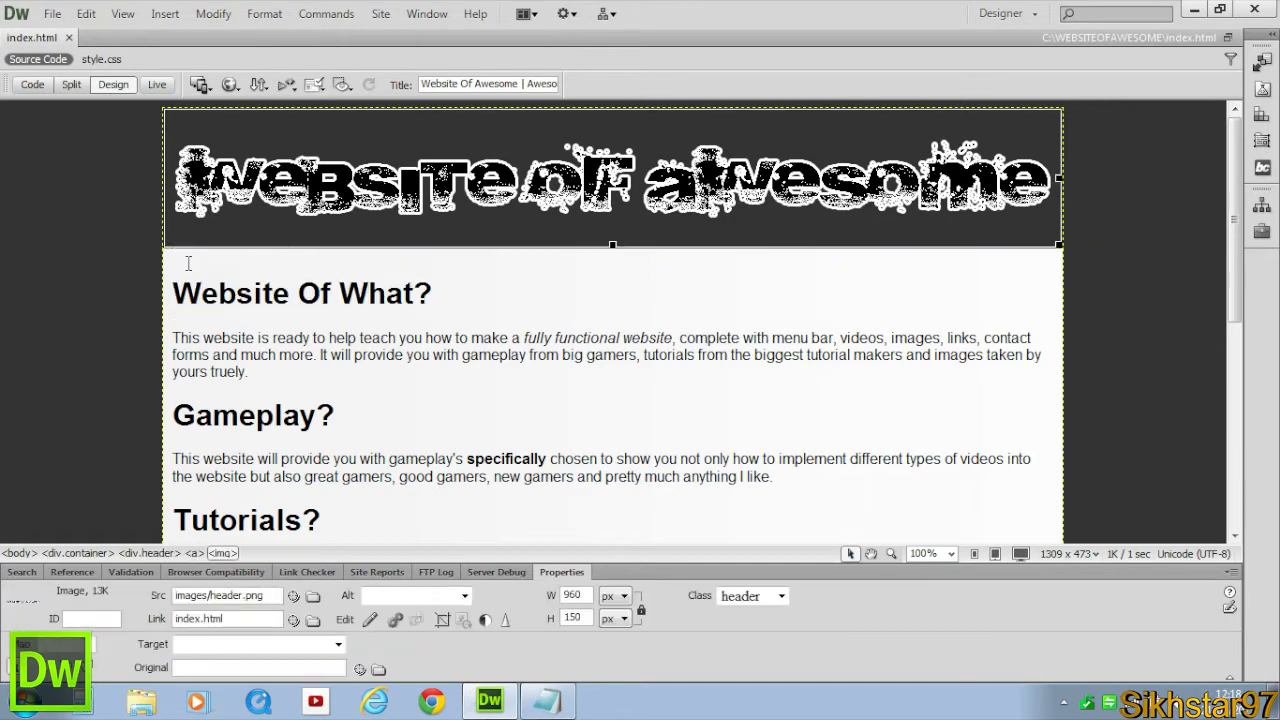
left_click(140, 262)
left_click(176, 262)
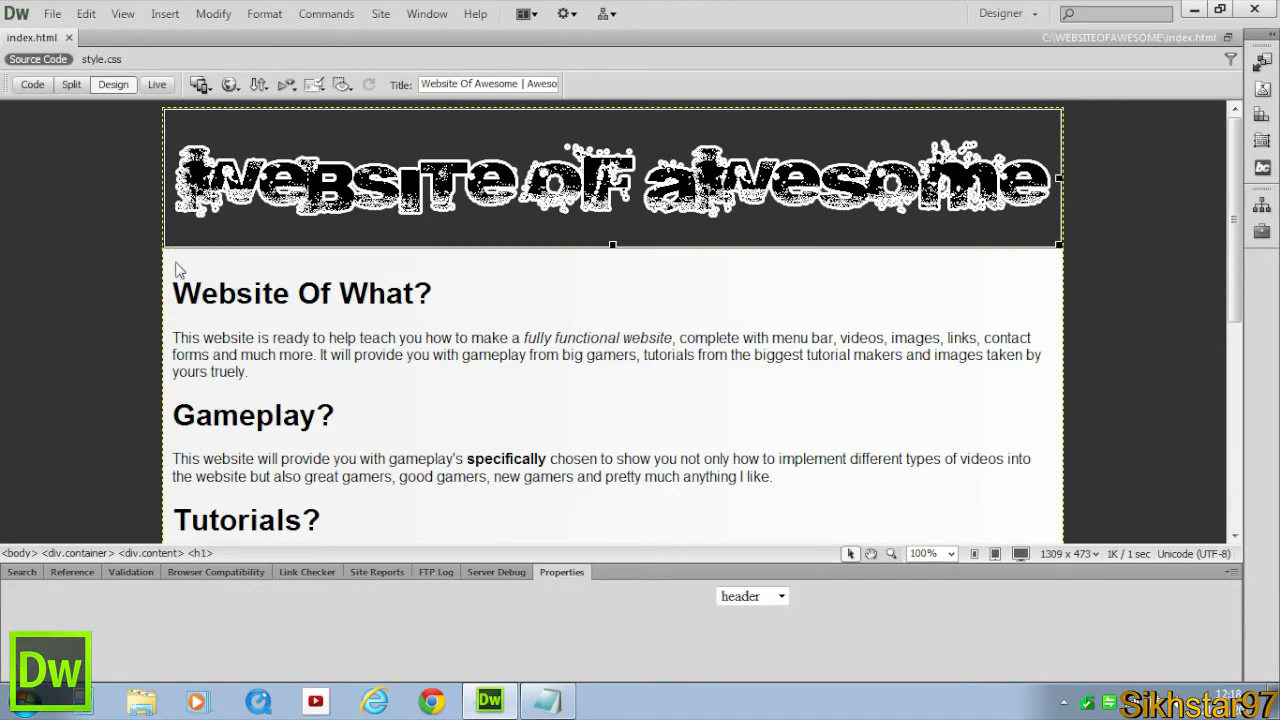
double_click(176, 263)
left_click(720, 455)
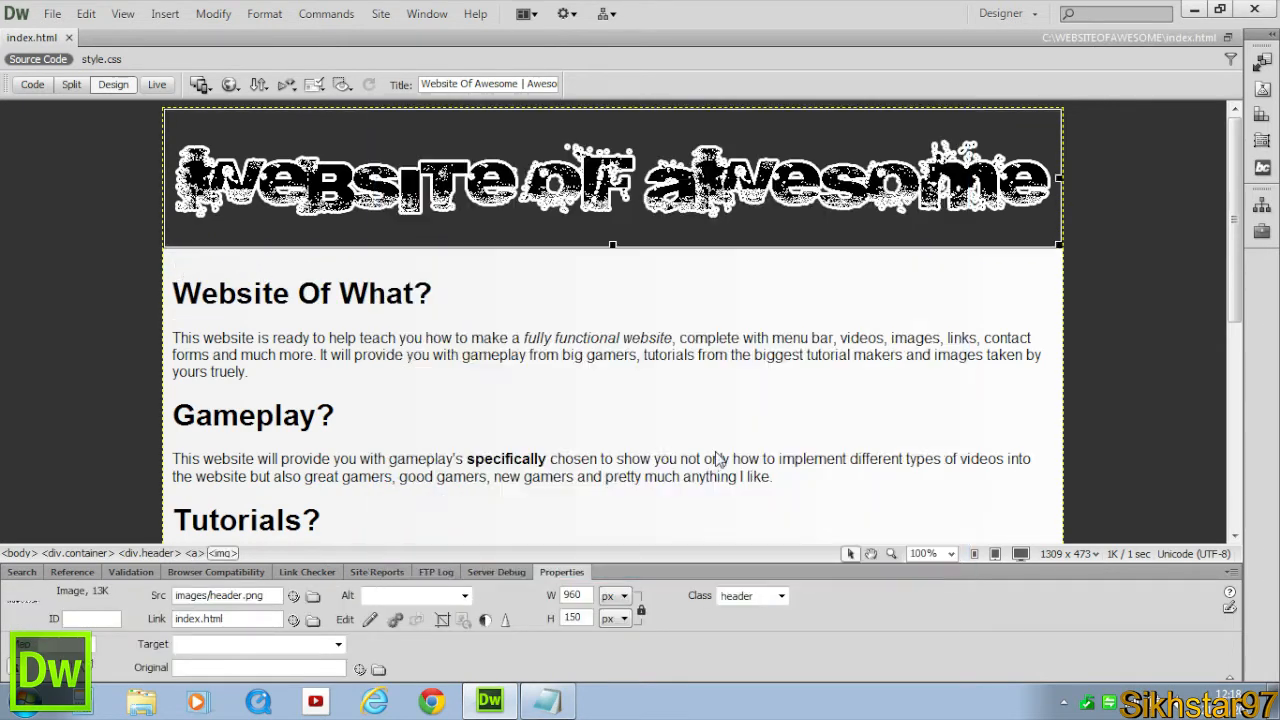
Inspect the header and content div markup in Code view.
left_click(32, 85)
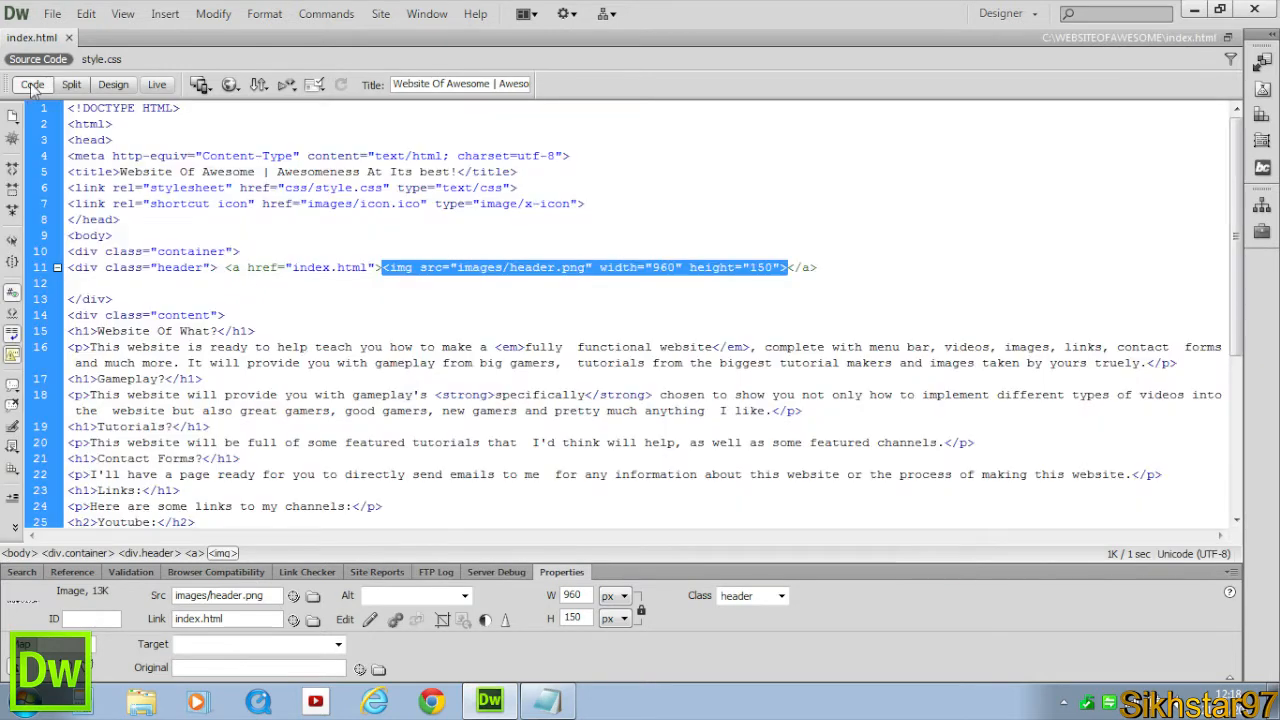
left_click(88, 279)
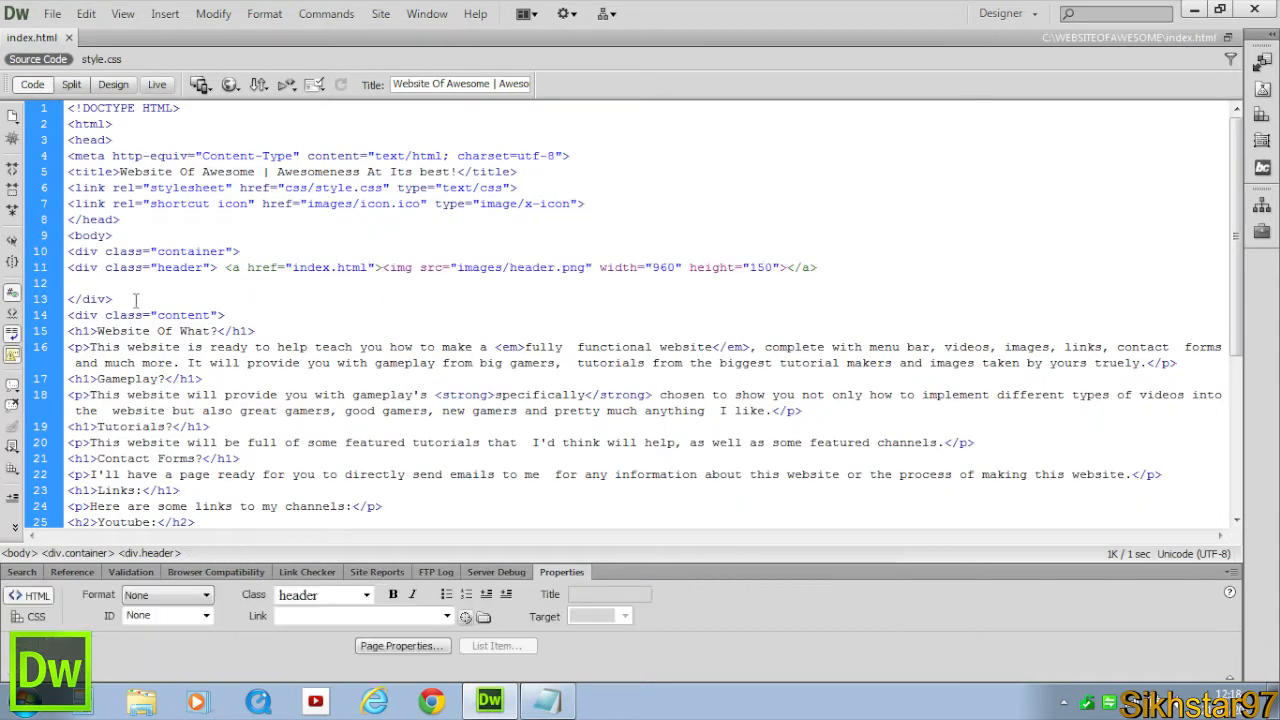
left_click_drag(135, 300, 64, 268)
double_click(148, 314)
left_click_drag(241, 317, 225, 330)
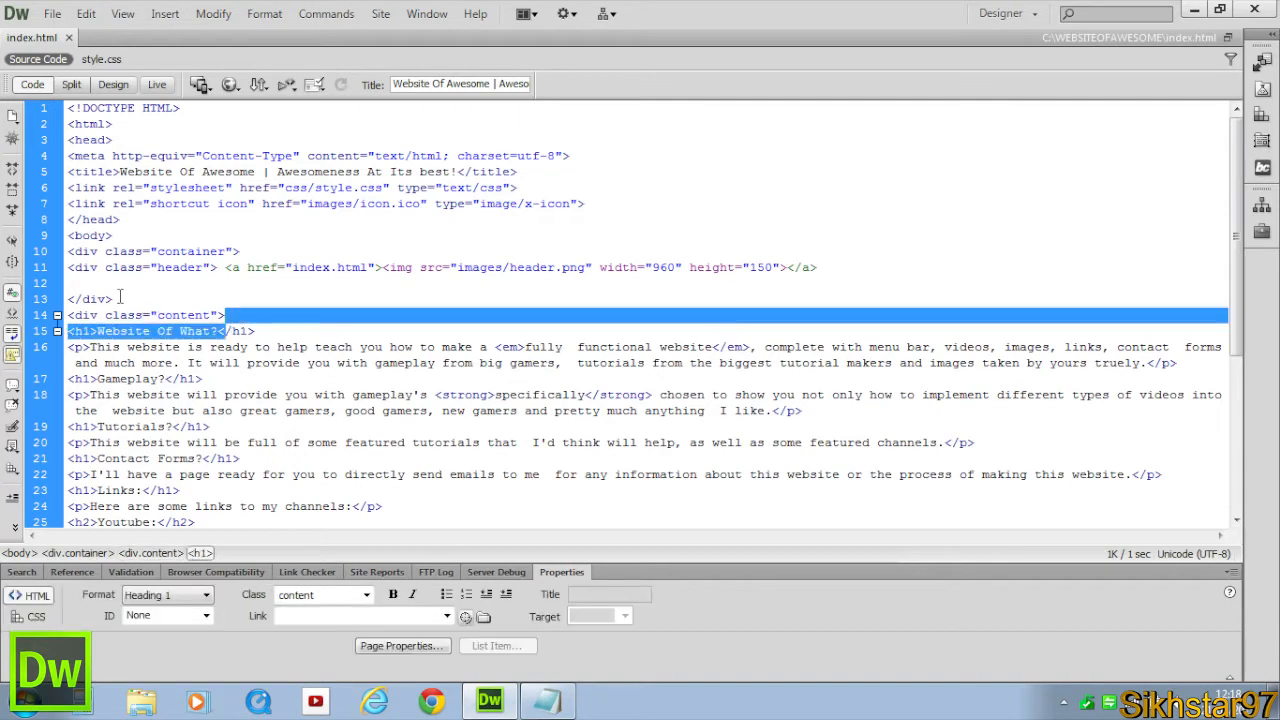
left_click(92, 288)
Insert a horizontal Spry Menu Bar on the empty line inside the header div, below the header image link.
left_click(113, 84)
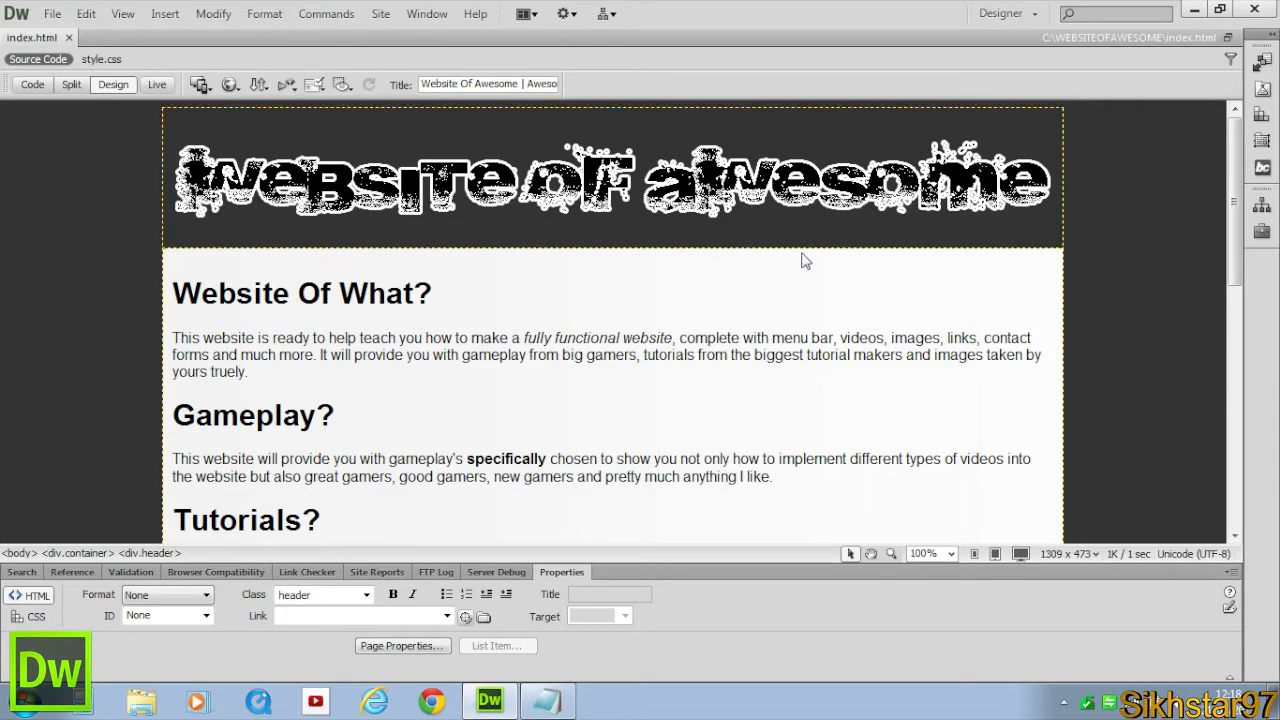
left_click(63, 86)
left_click(34, 85)
left_click(76, 283)
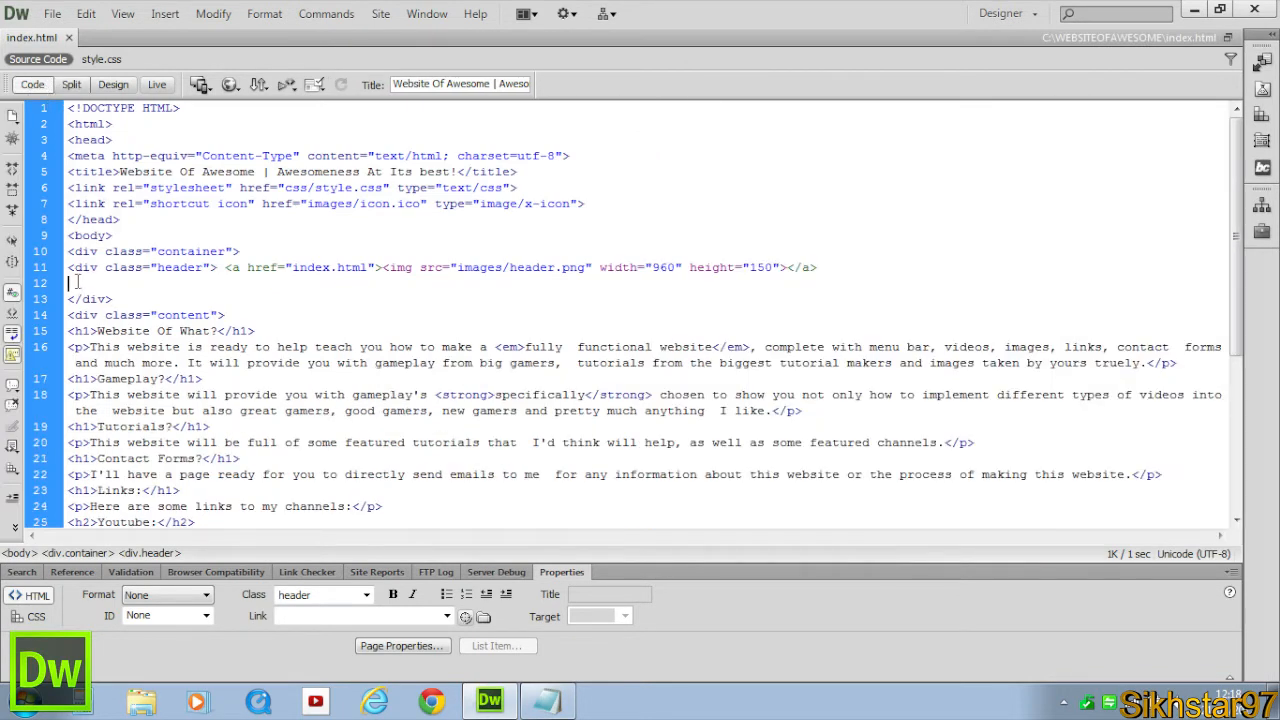
left_click_drag(115, 298, 68, 299)
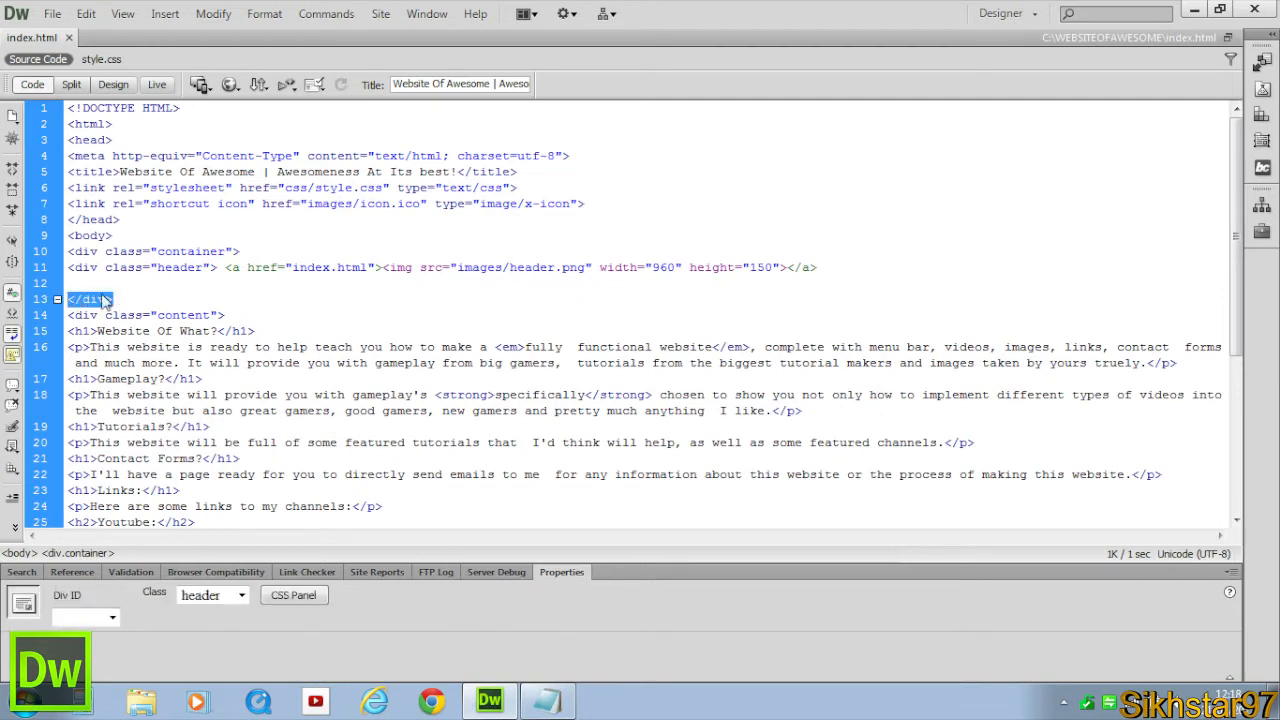
left_click(116, 282)
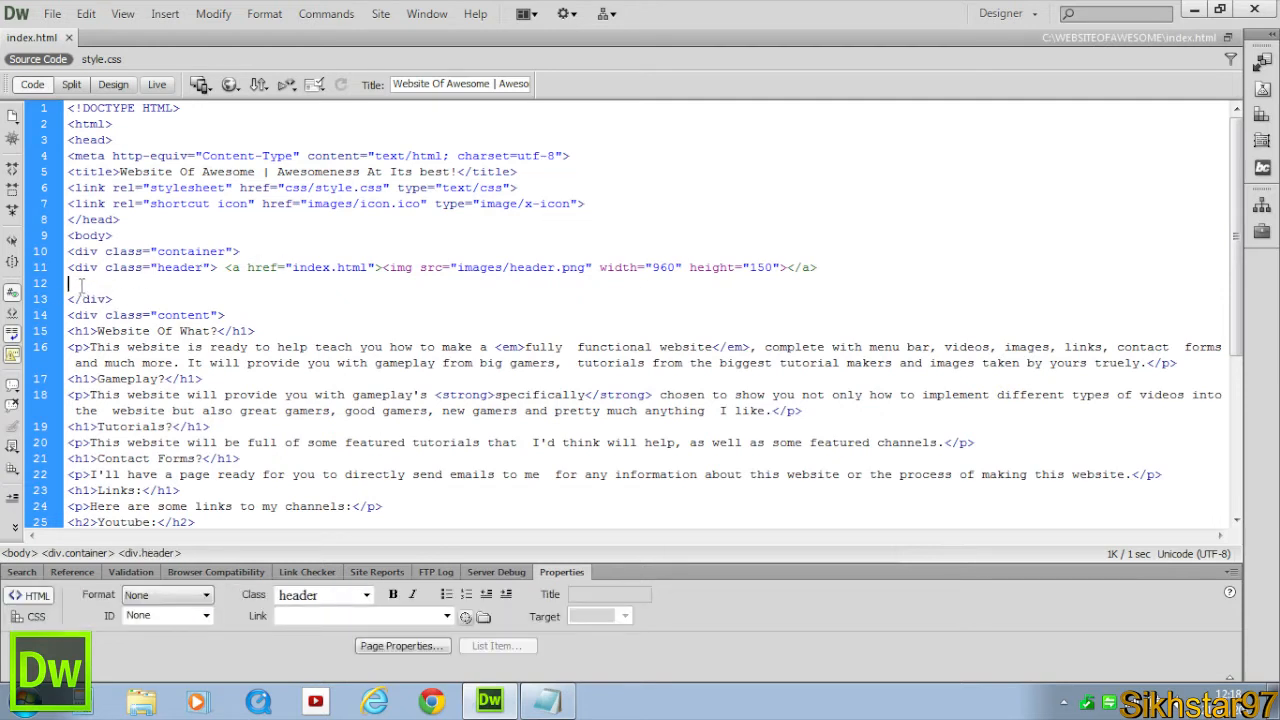
left_click(1262, 60)
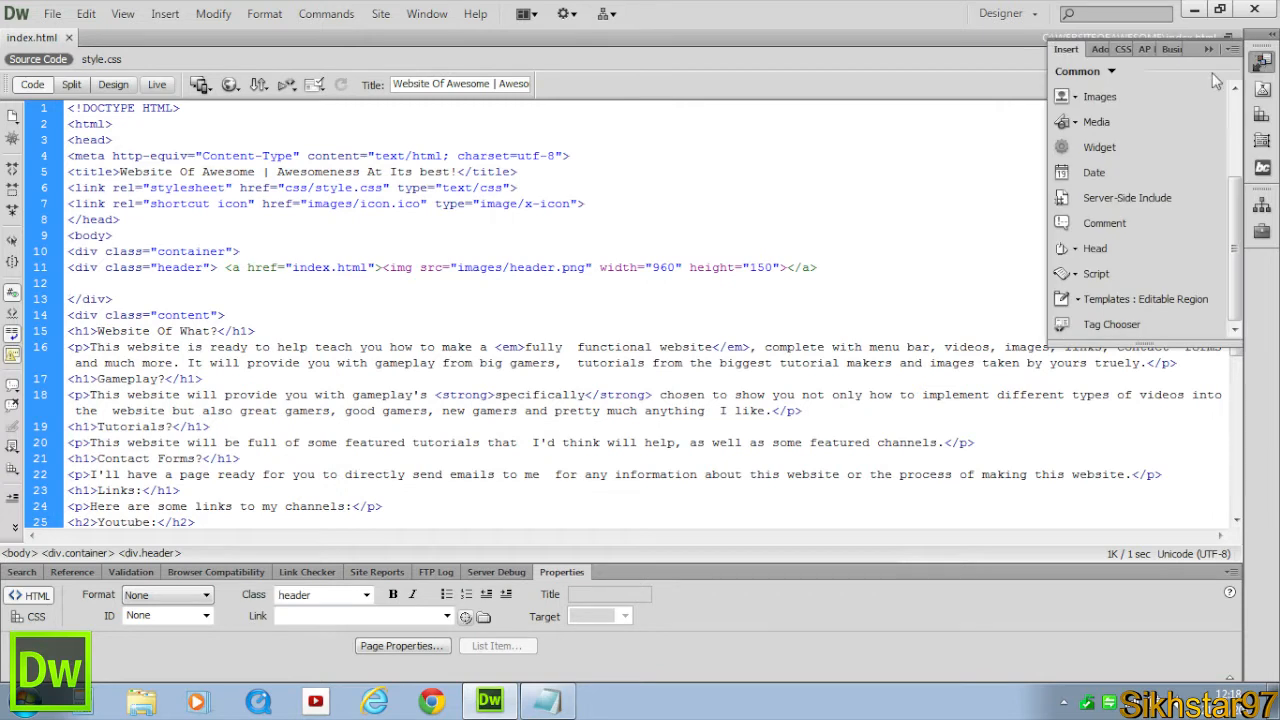
left_click(1108, 74)
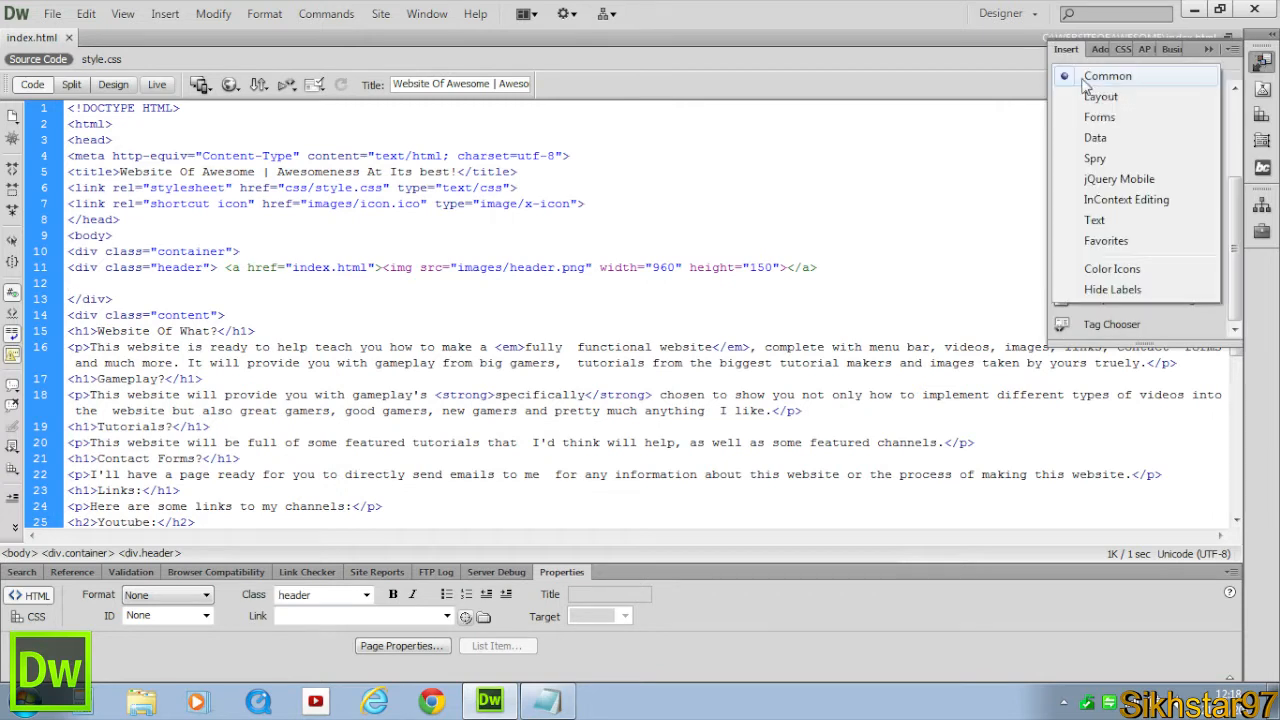
left_click(1104, 159)
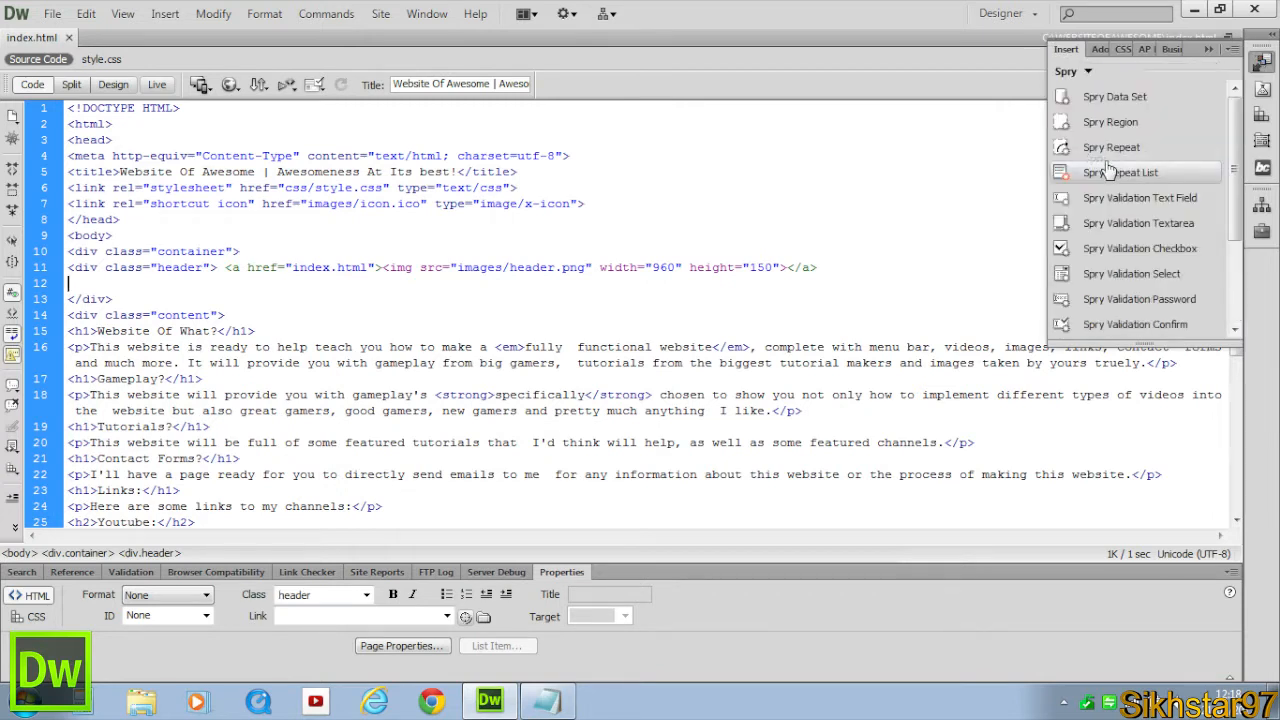
scroll(1114, 200, "down", 3)
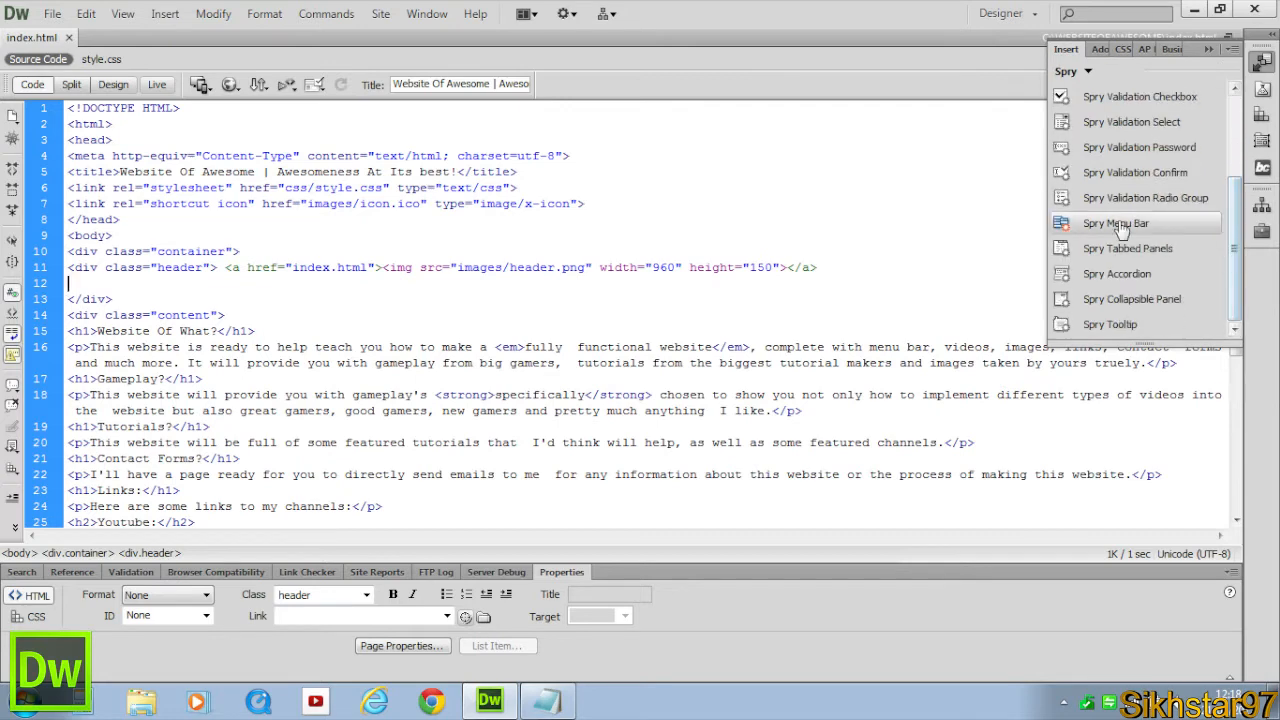
left_click(1120, 226)
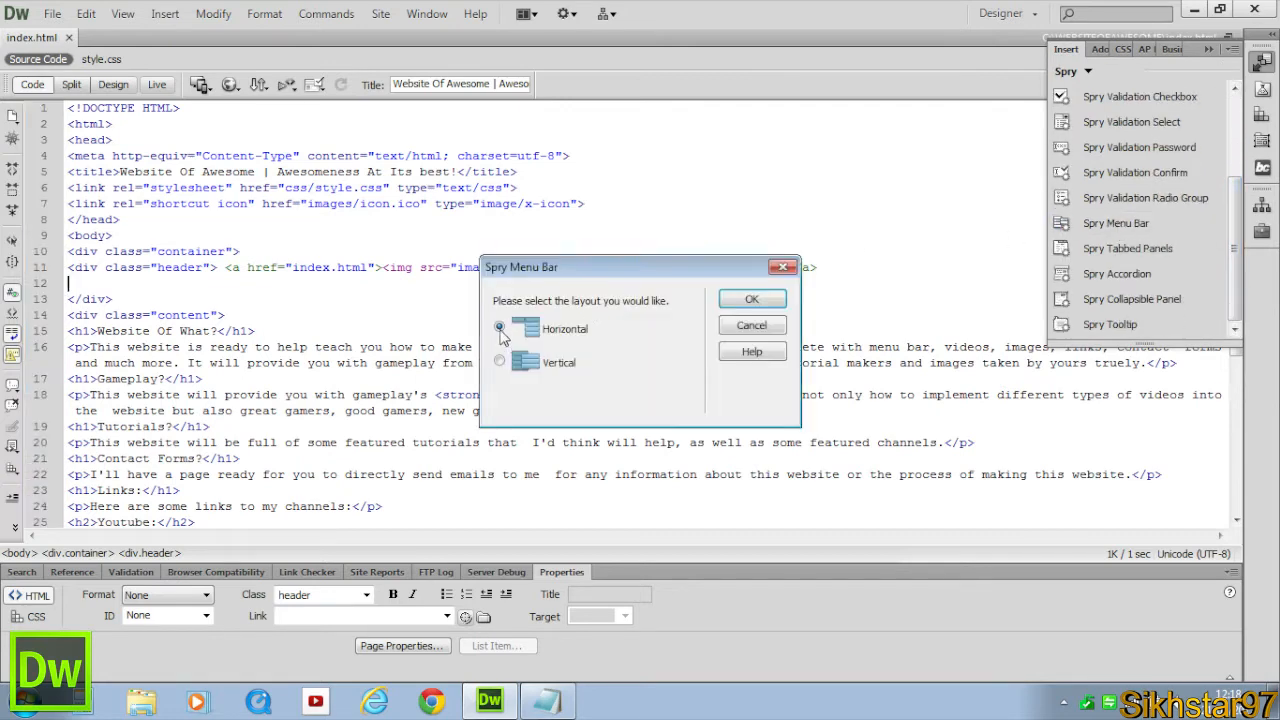
left_click(751, 299)
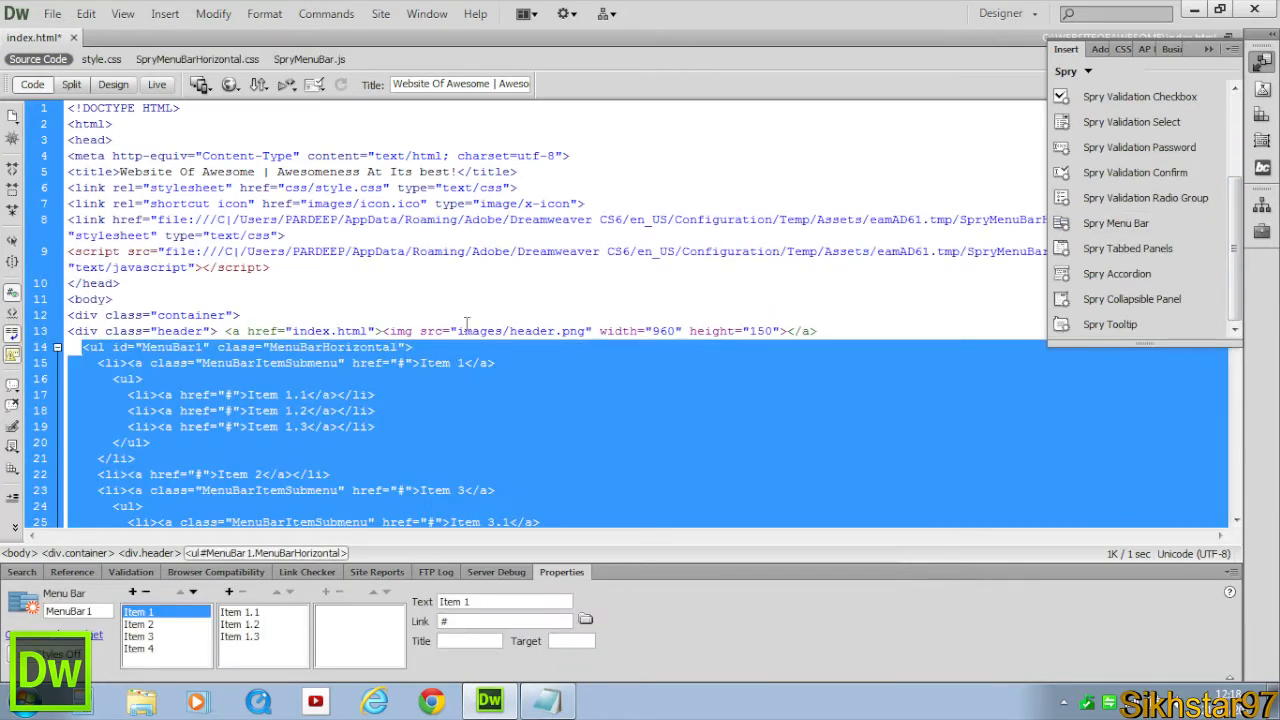
Review the inserted menu bar's code and its items in Design view.
scroll(454, 362, "down", 4)
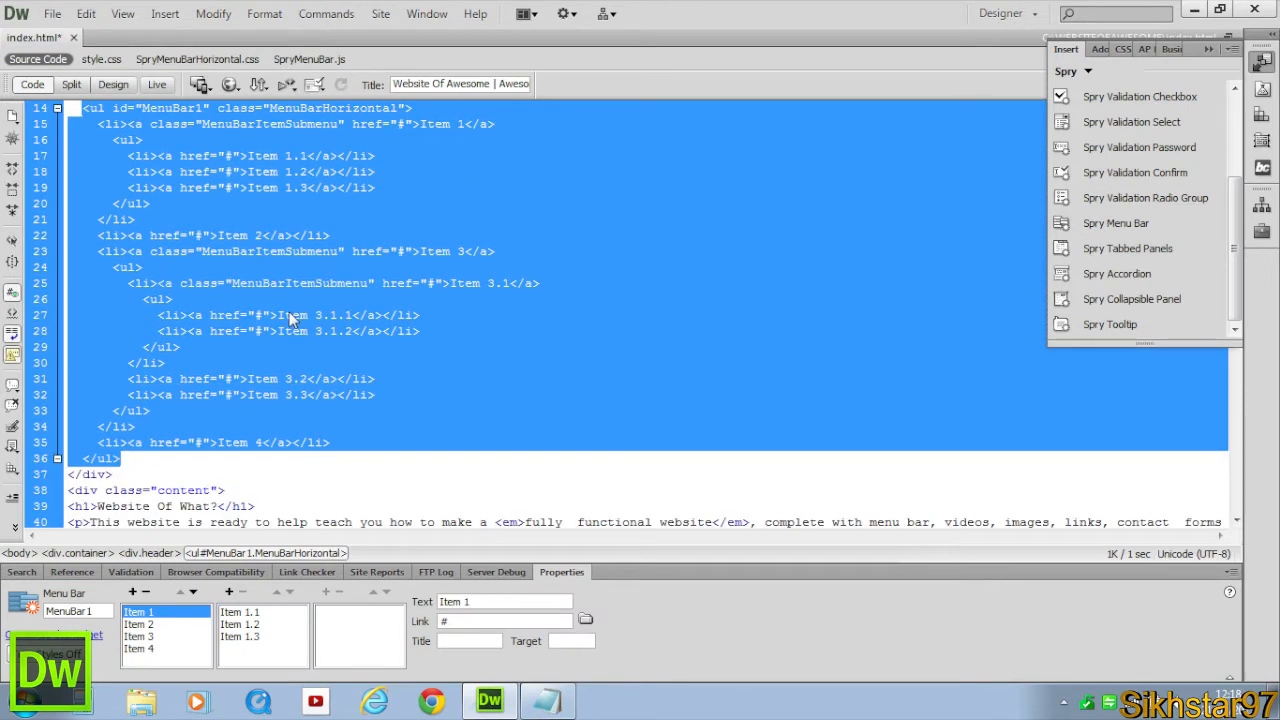
scroll(300, 333, "up", 1)
left_click(113, 85)
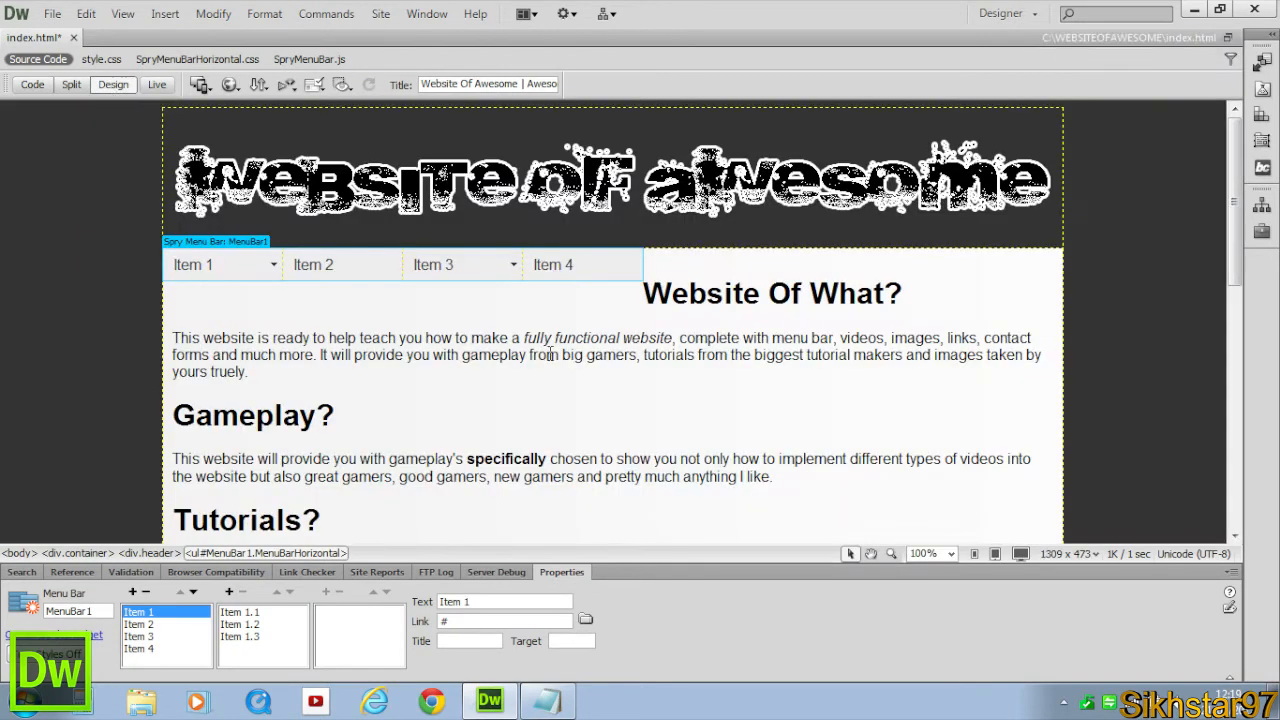
left_click(321, 270)
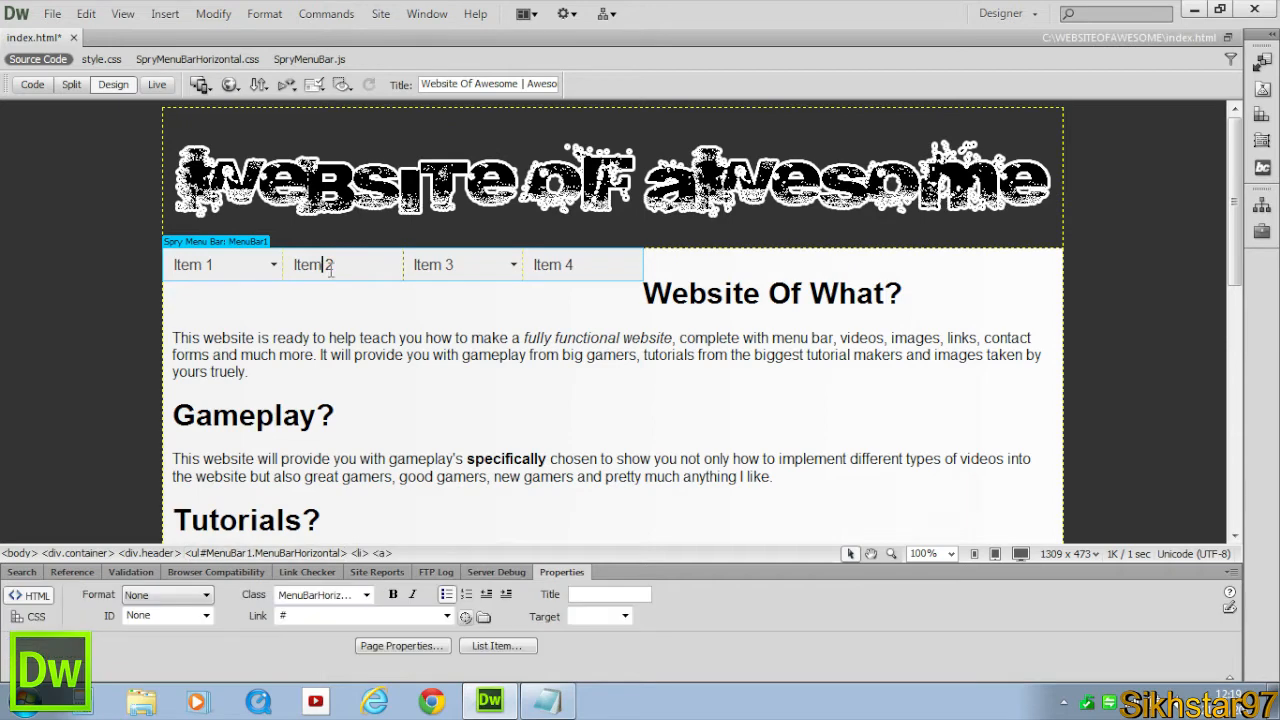
left_click(467, 269)
left_click(549, 265)
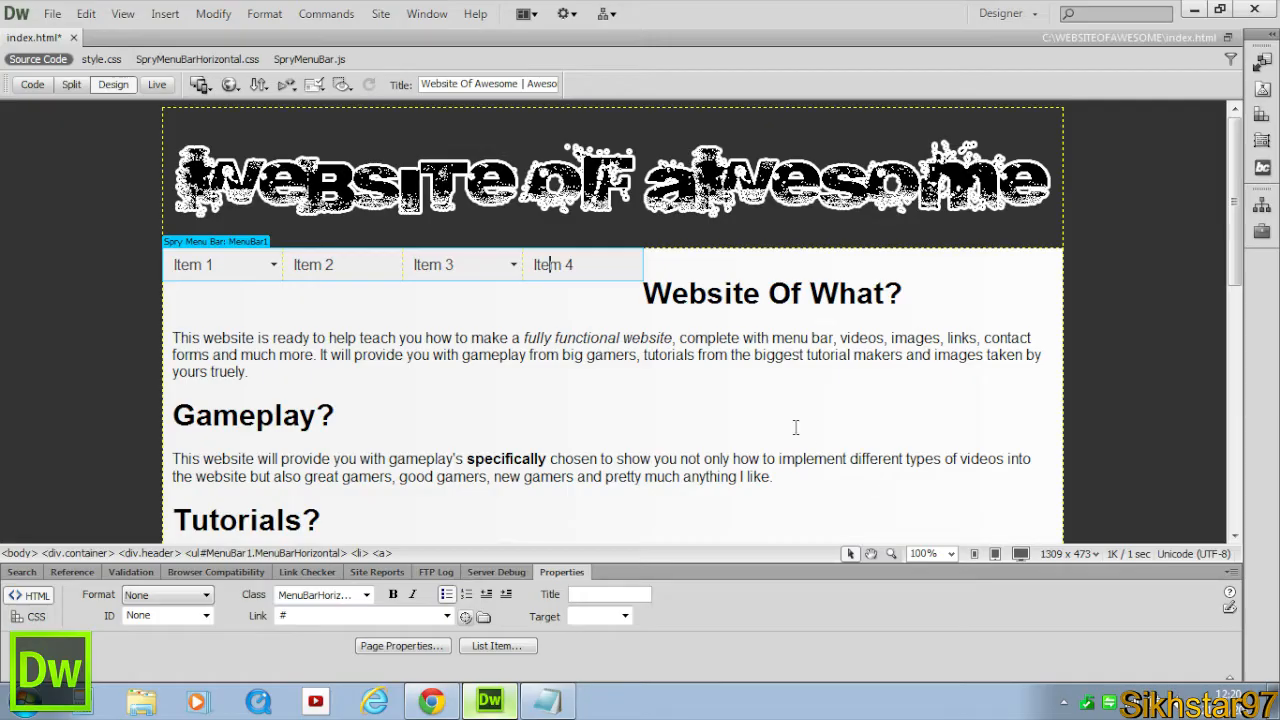
left_click(207, 264)
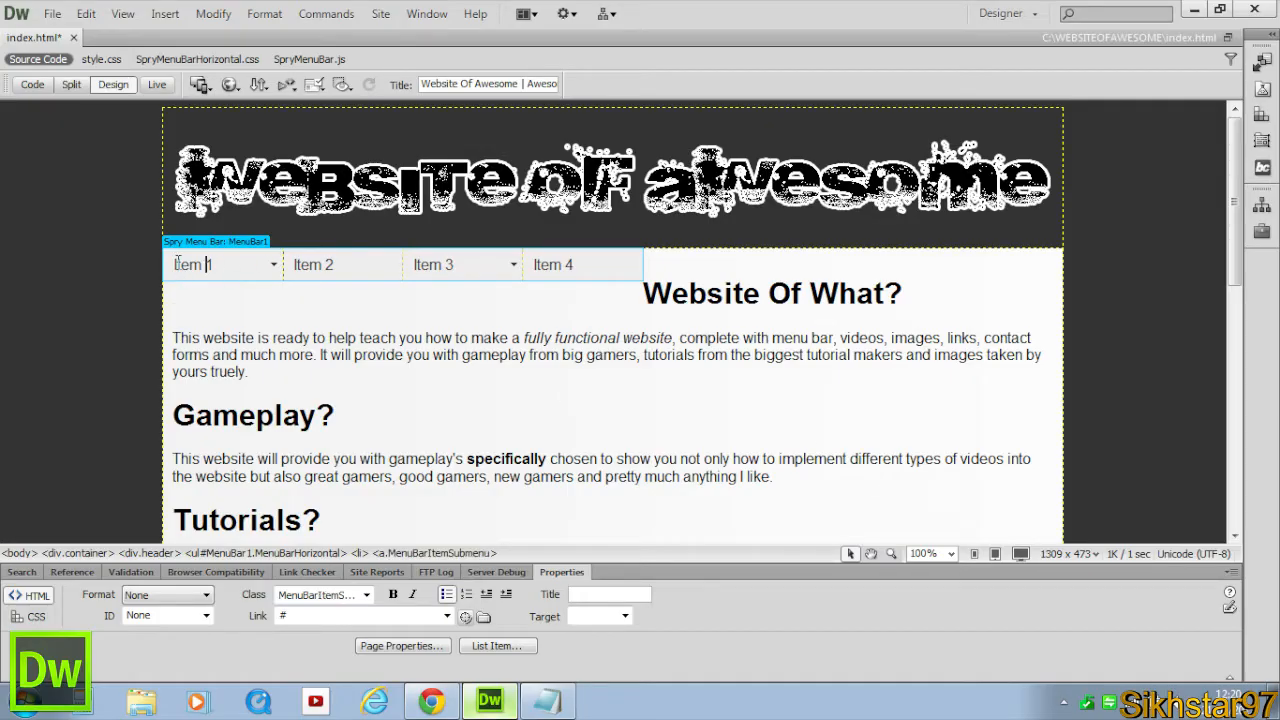
left_click(320, 264)
left_click(460, 264)
left_click(585, 263)
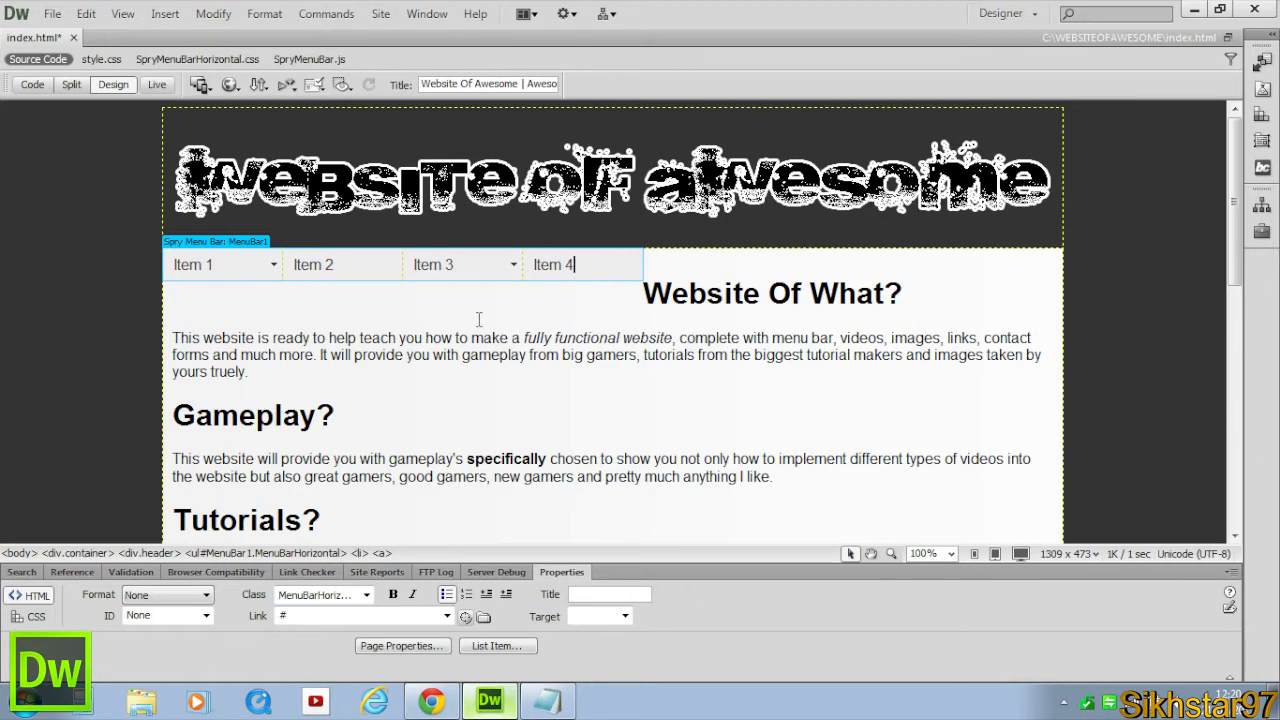
Remove all three submenu items from the menu bar's first item.
left_click(230, 243)
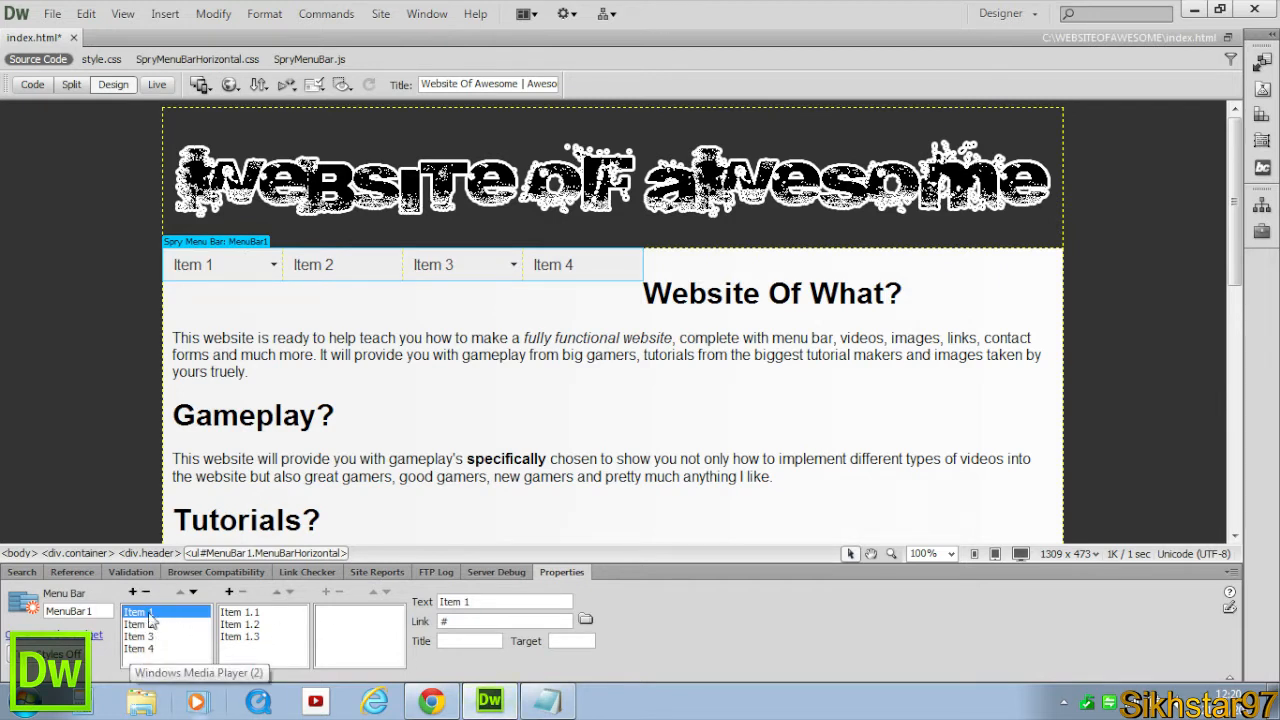
left_click(239, 612)
left_click(242, 592)
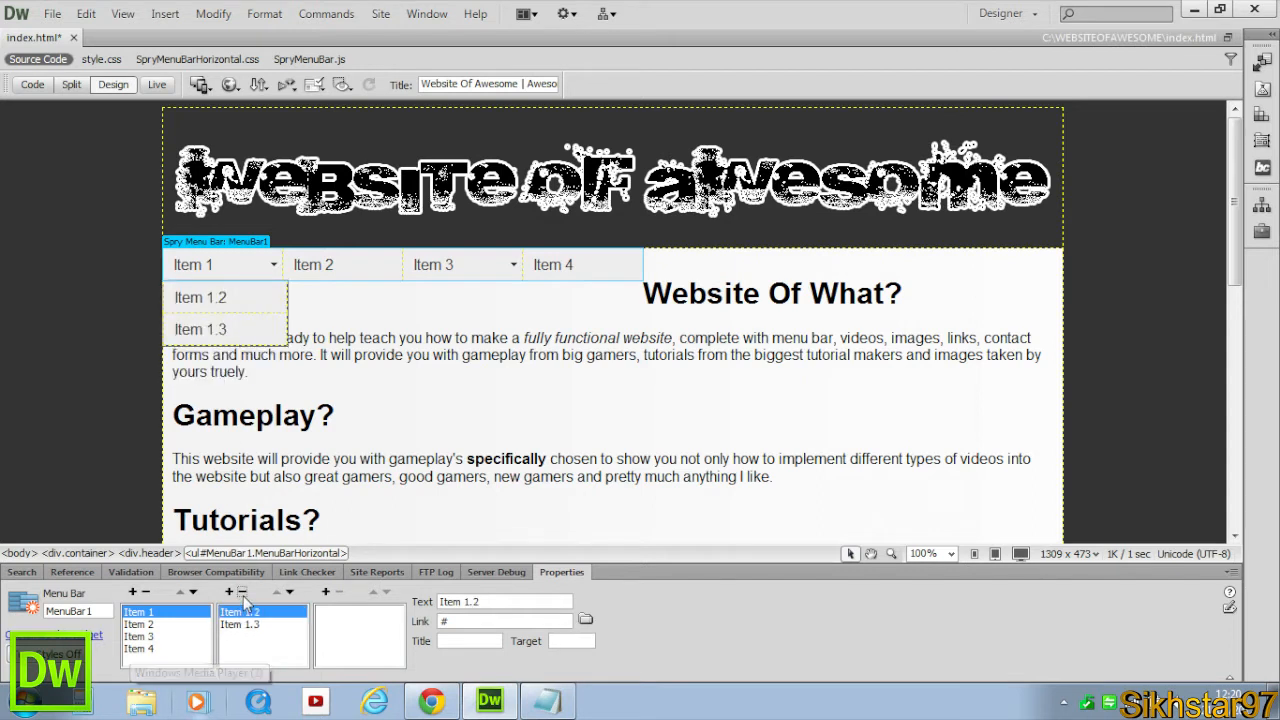
left_click(242, 592)
left_click(243, 595)
Rename the first menu item Home and set its link to index.html.
left_click_drag(528, 601, 306, 606)
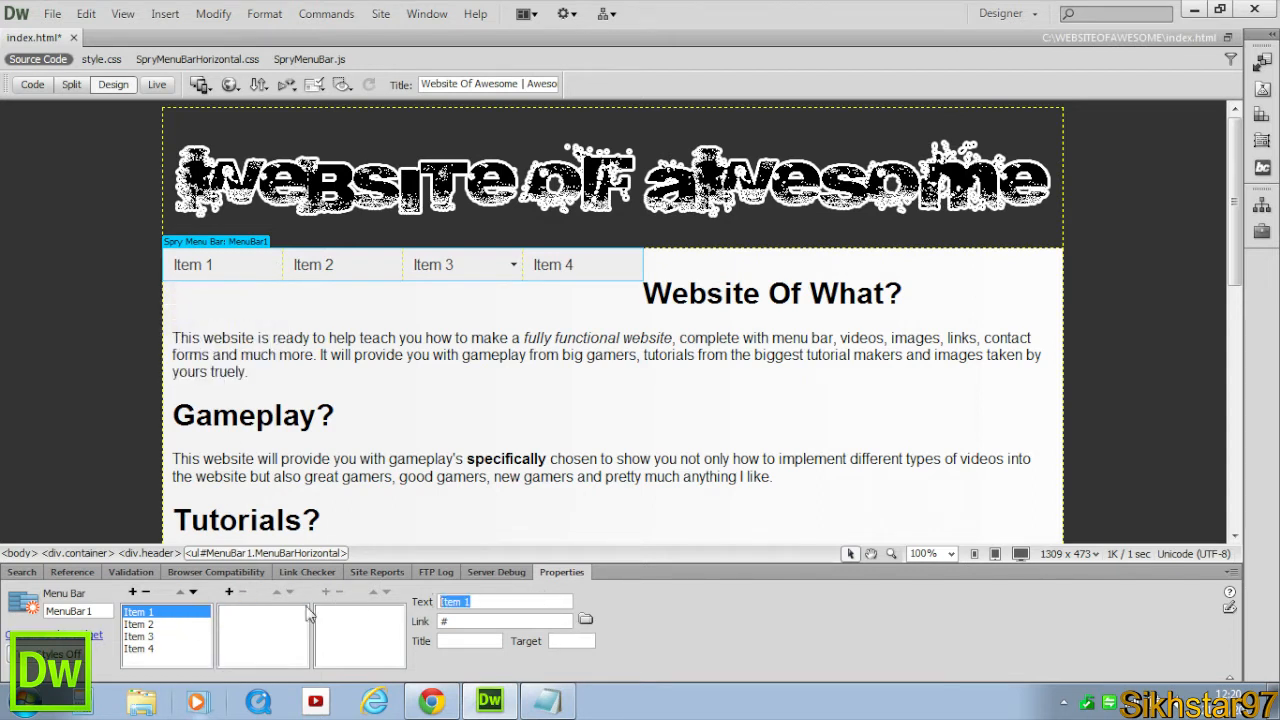
type("Home")
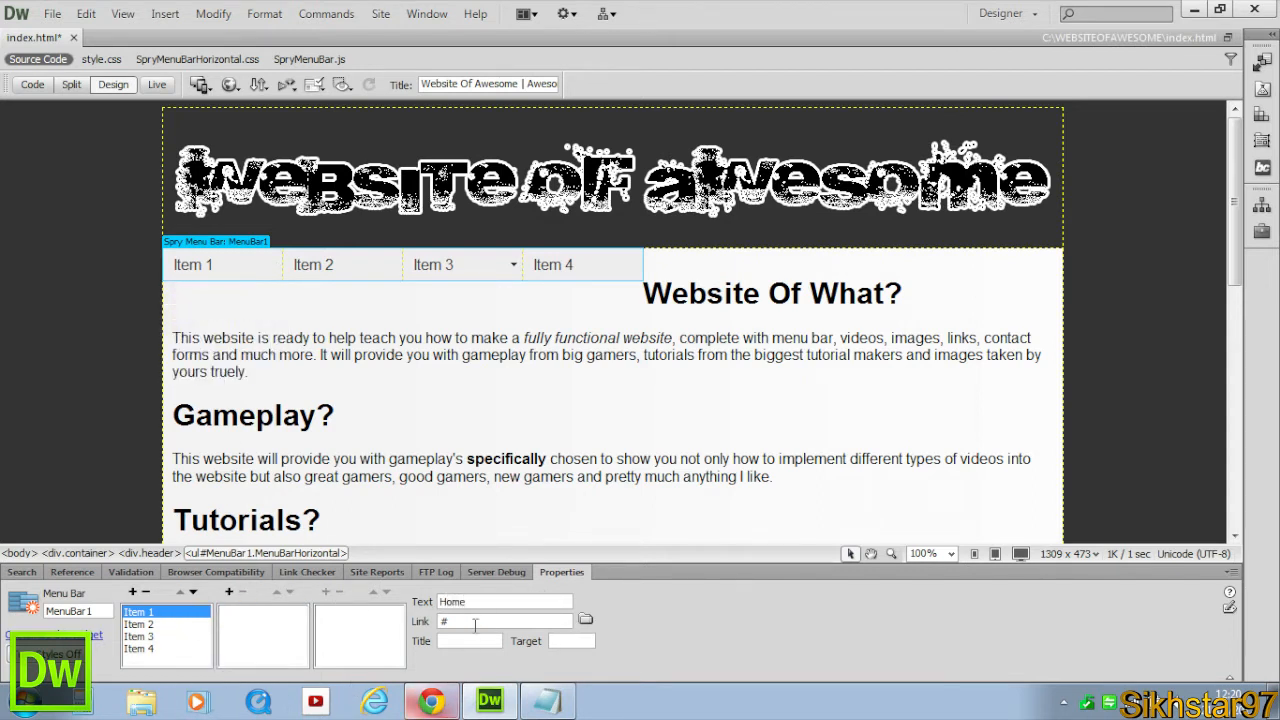
left_click(475, 623)
left_click_drag(462, 621, 370, 614)
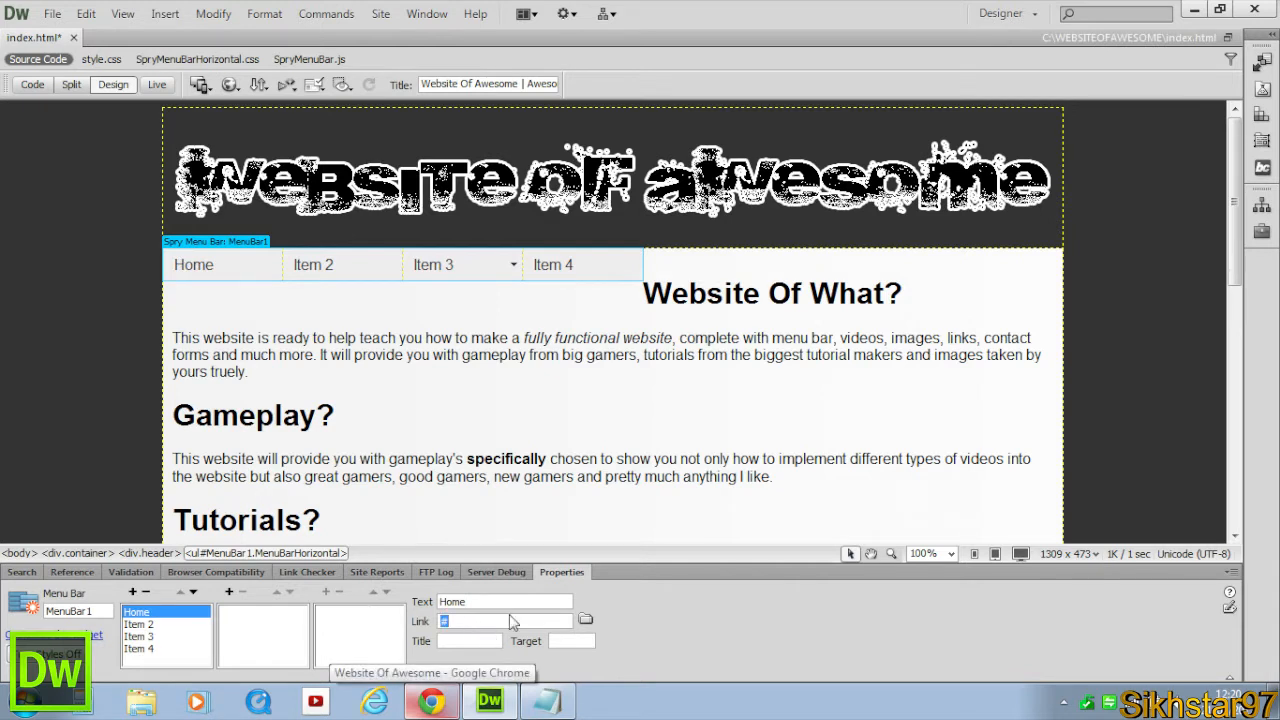
key("BackSpace")
type("index.html")
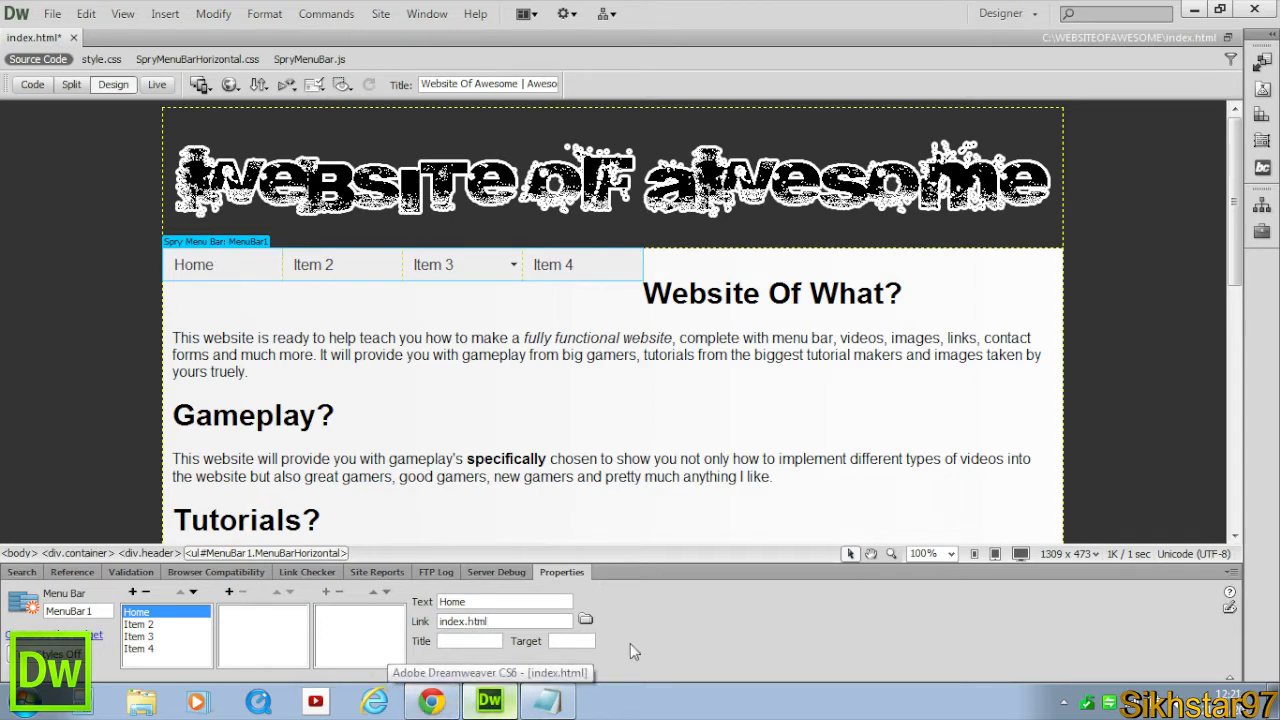
Rename the menu bar's second item Contact Us and set its link to contactus.
key("Tab")
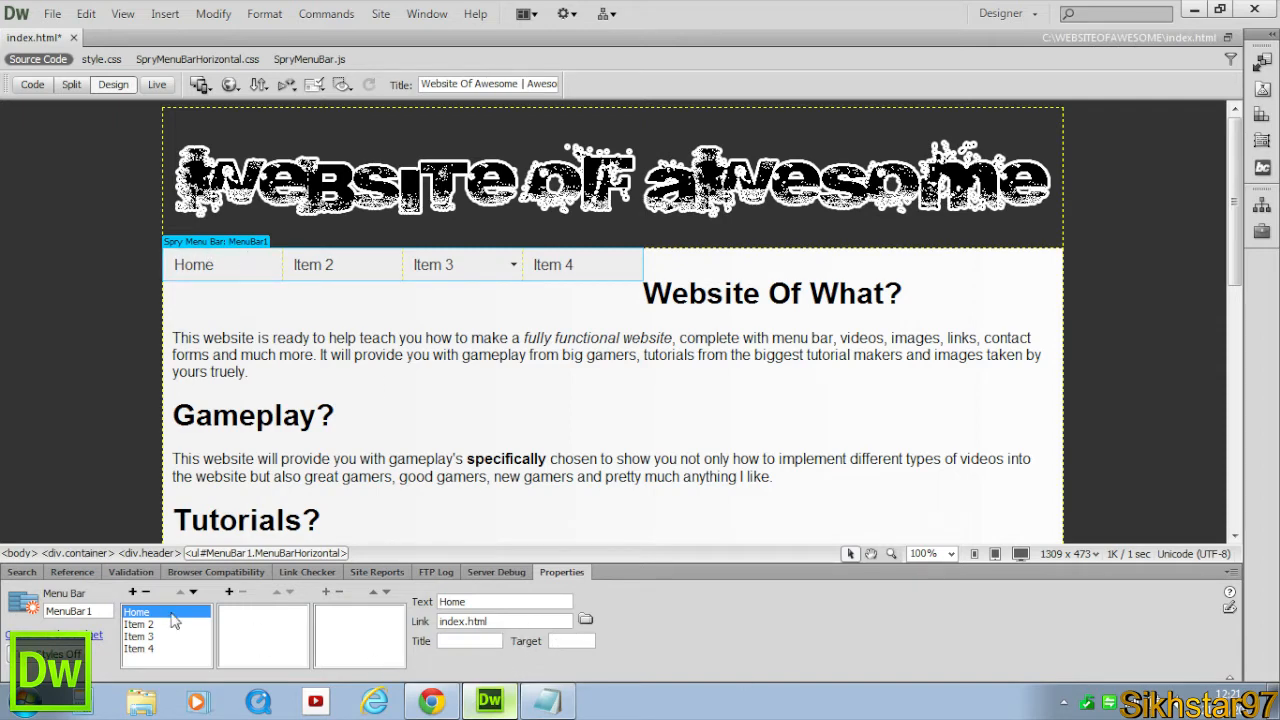
left_click(140, 624)
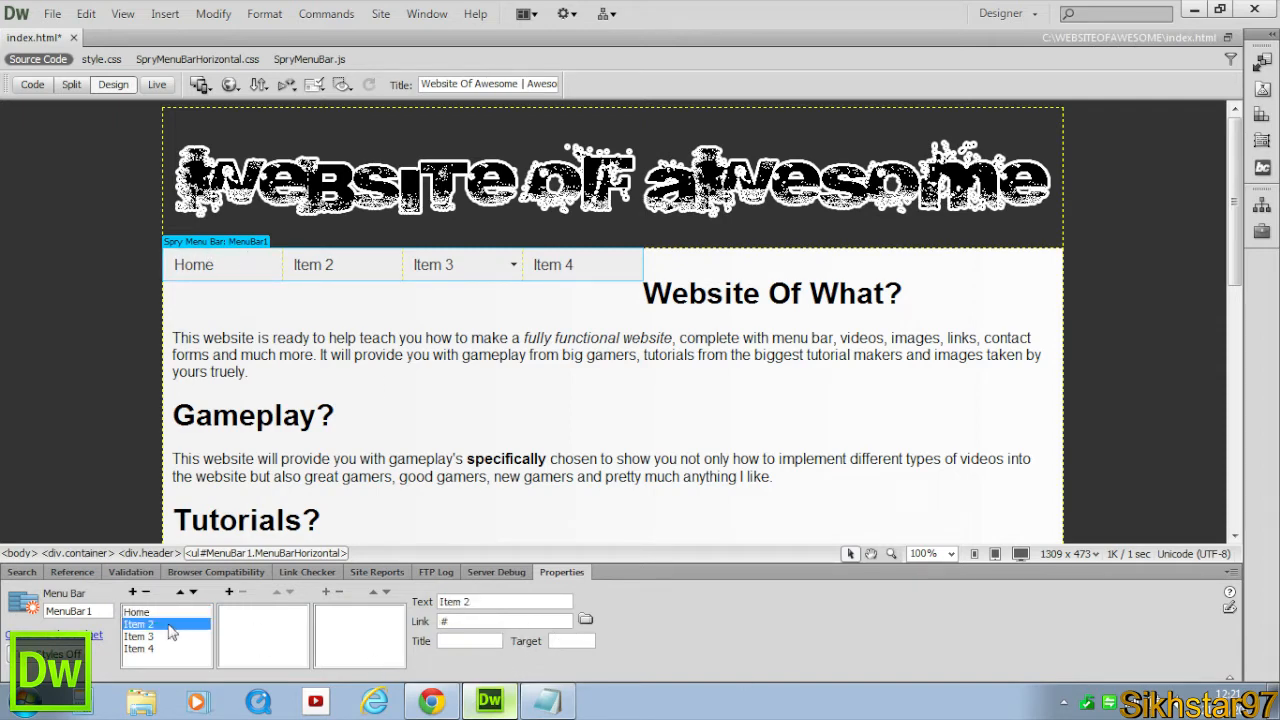
left_click_drag(500, 600, 327, 601)
type("Contact Us")
left_click_drag(480, 621, 266, 606)
type("ctus.html")
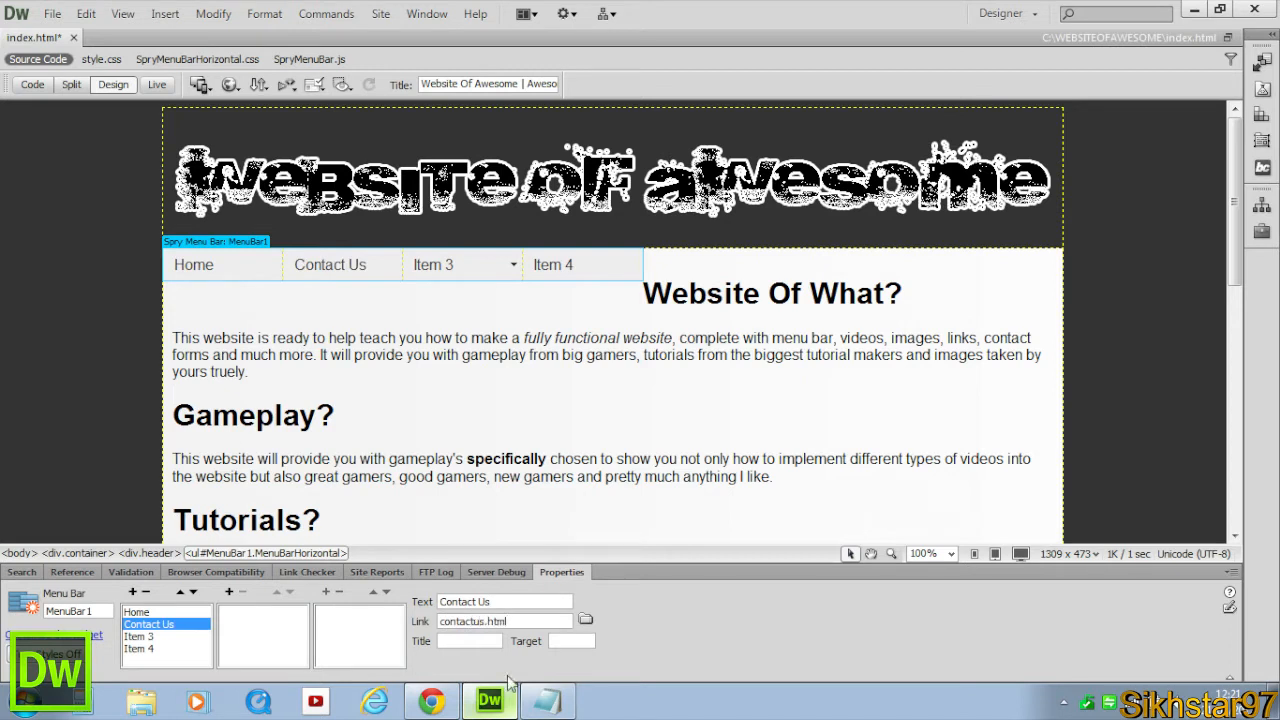
Rename the third menu item Gameplay.
left_click(463, 640)
left_click(140, 636)
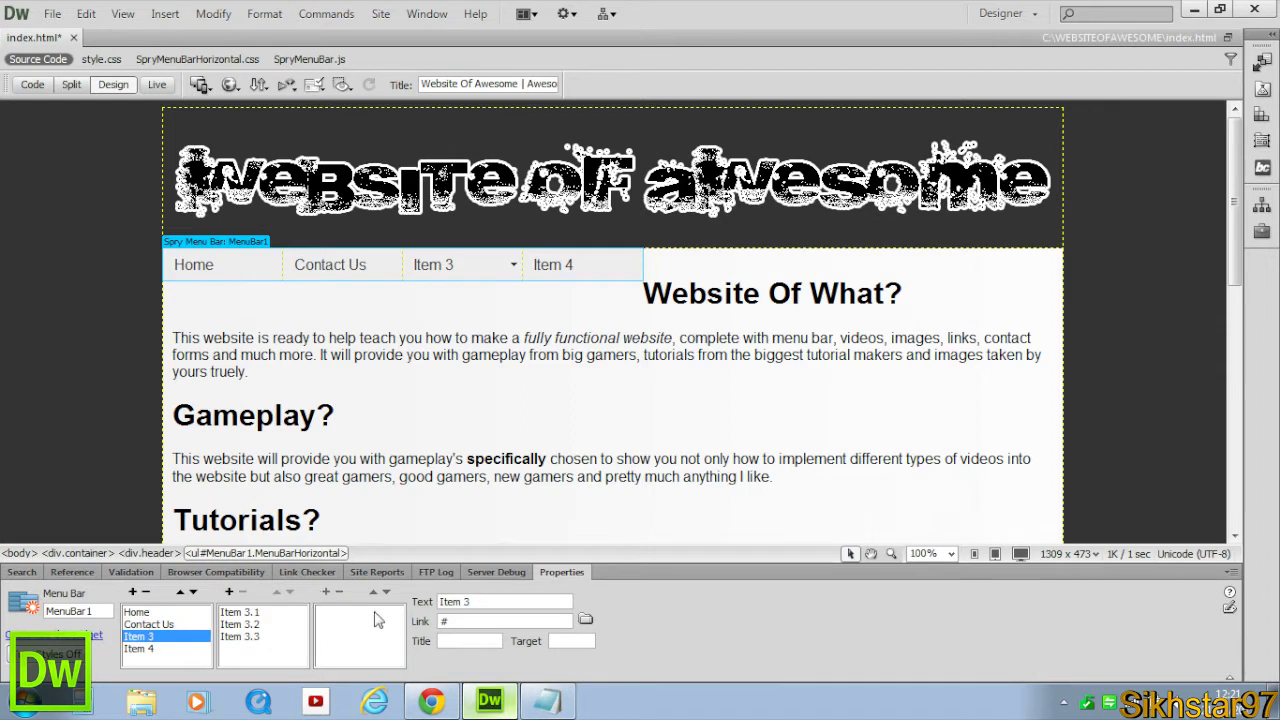
left_click_drag(498, 604, 342, 608)
type("Gameplay")
left_click(475, 264)
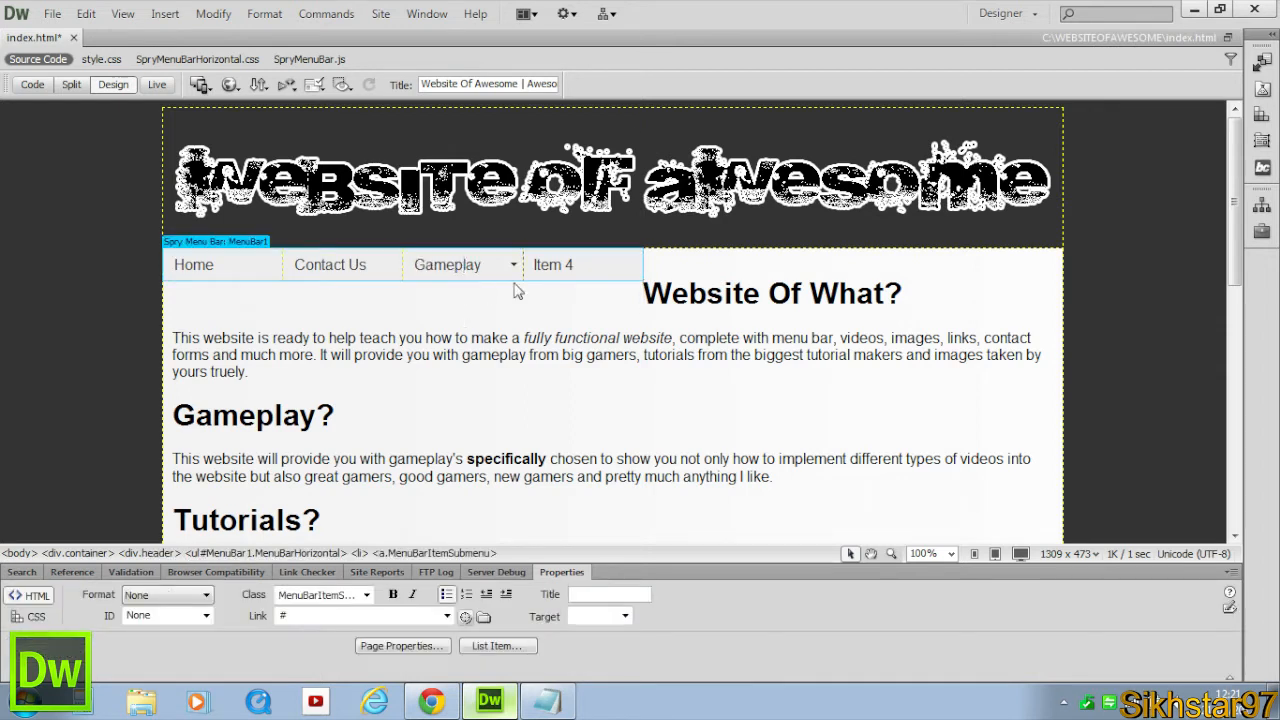
left_click(249, 244)
left_click_drag(451, 621, 368, 621)
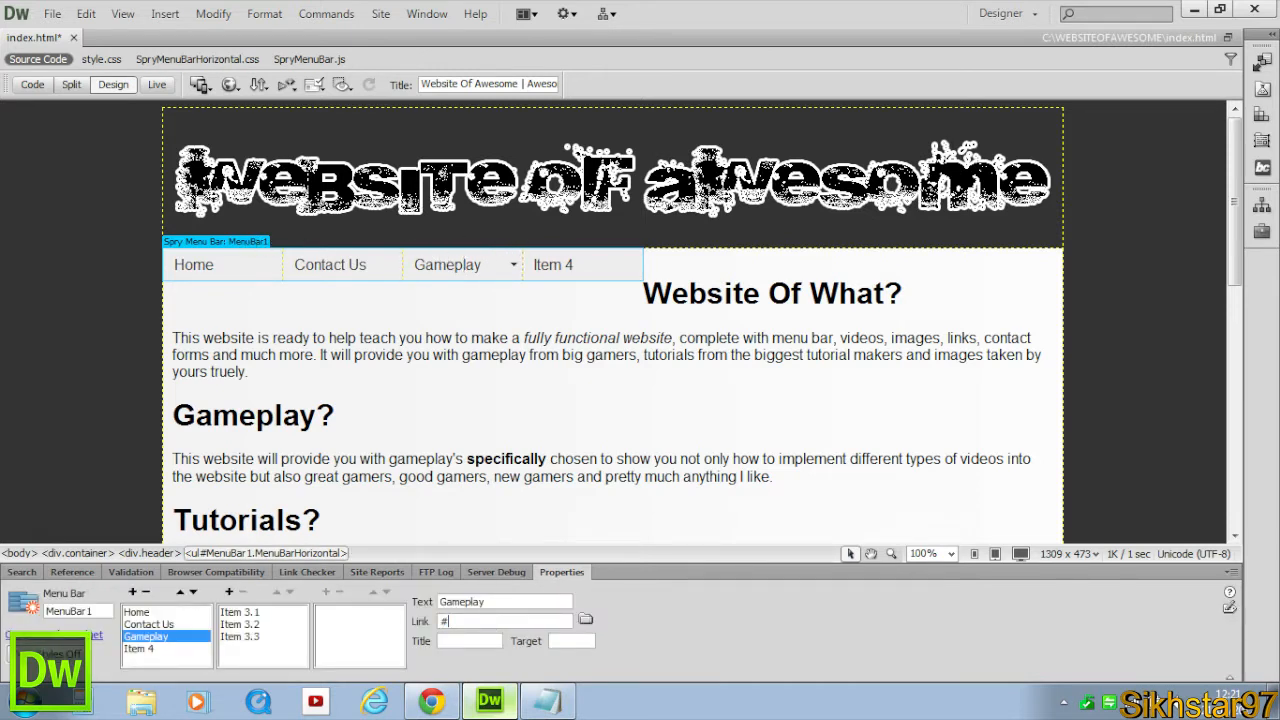
Remove the nested submenu items under the Gameplay menu's first submenu item.
left_click(256, 612)
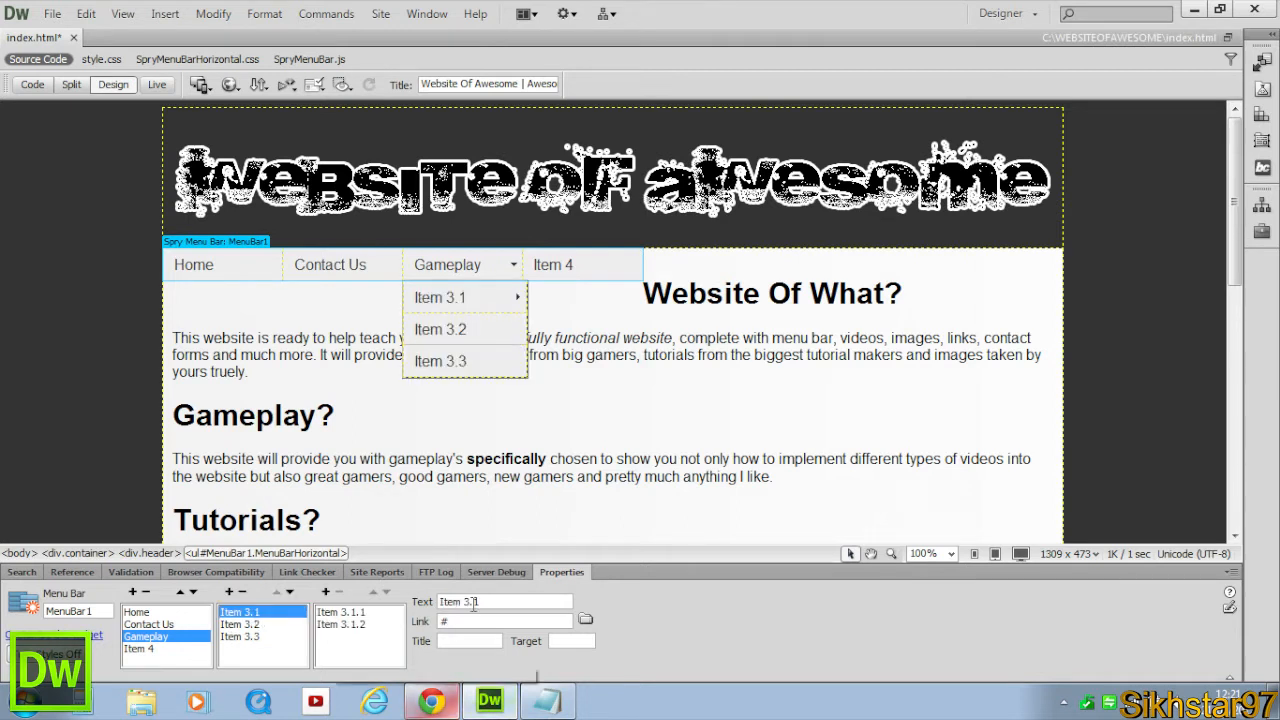
left_click(355, 612)
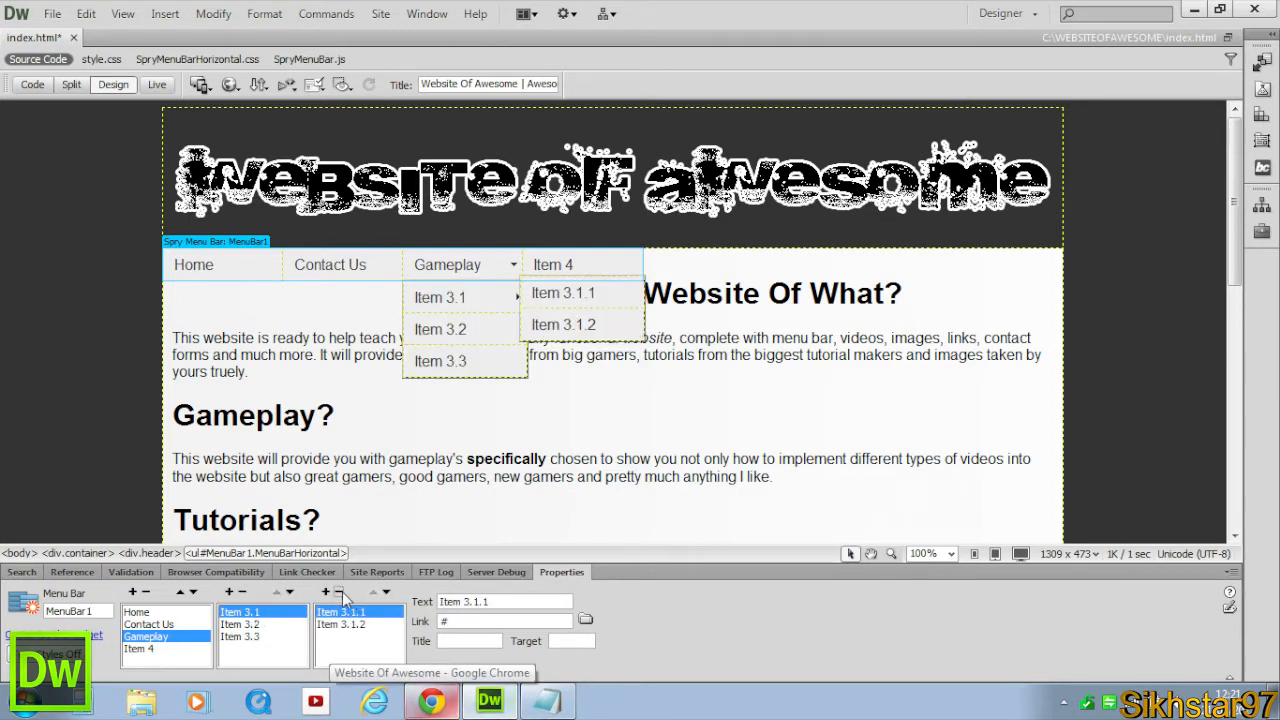
left_click(340, 593)
left_click(340, 593)
Rename the Gameplay menu's first submenu item My Gameplay and link it to mygameplay.html.
triple_click(506, 601)
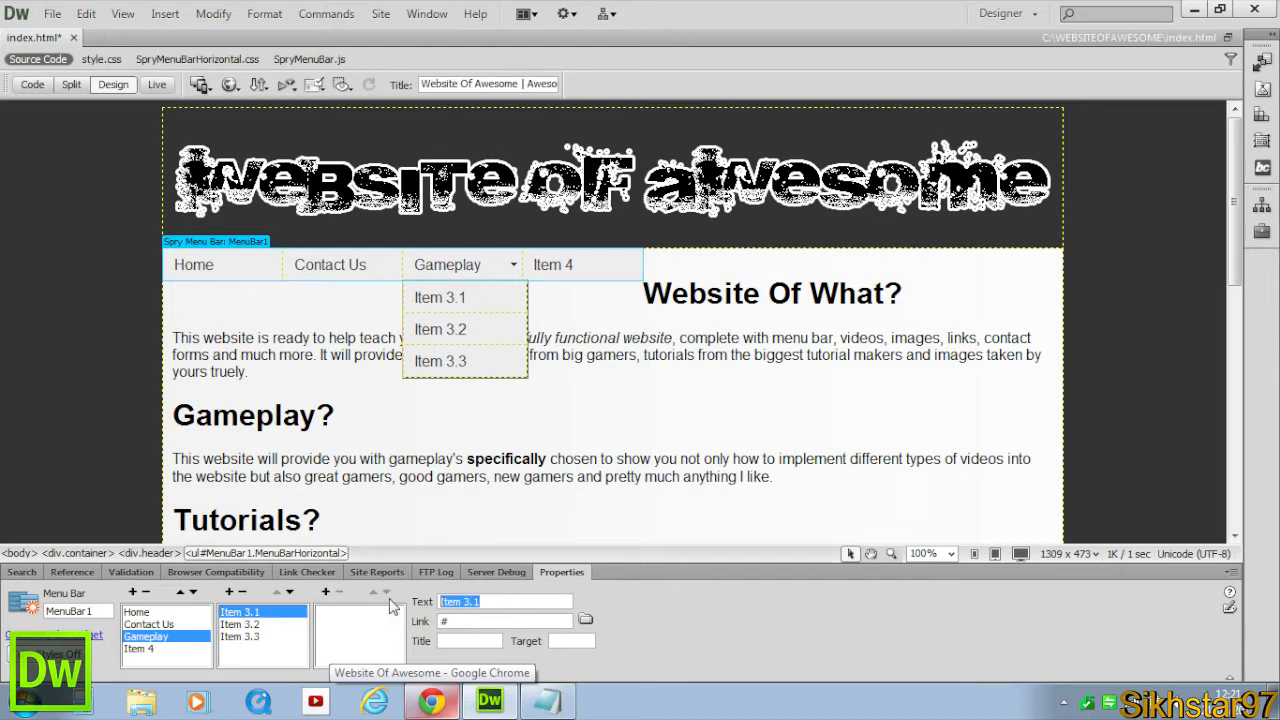
type("My Gamepl")
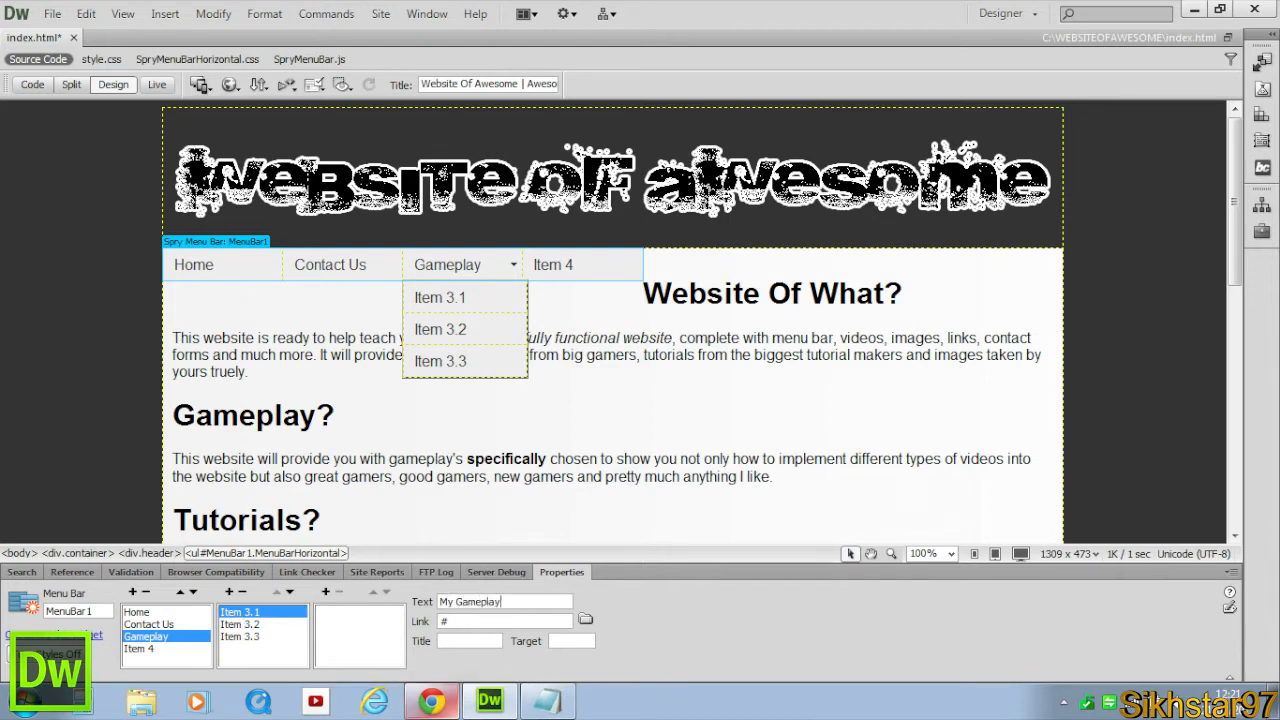
type("ay")
left_click(467, 620)
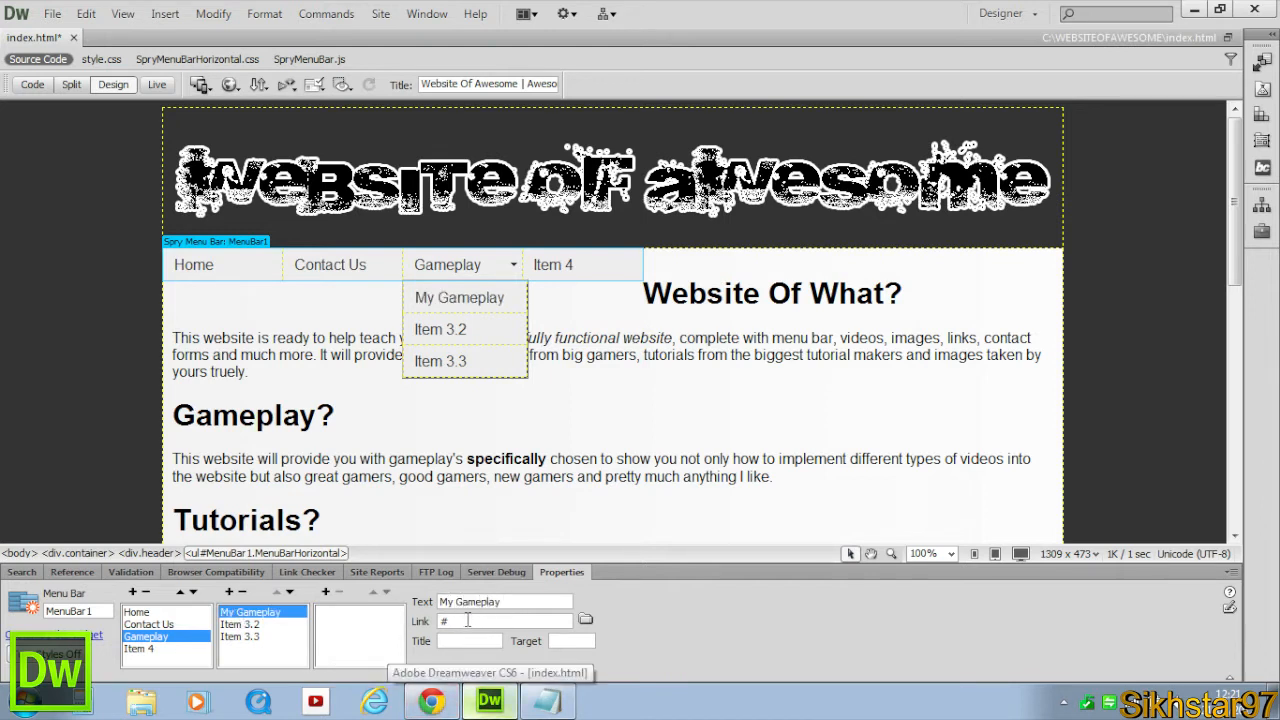
left_click_drag(467, 620, 392, 624)
type("mygameplay.html")
Rename the second Gameplay submenu item Other Gameplay linking to othergameplay.html, and delete the third submenu item.
left_click(265, 624)
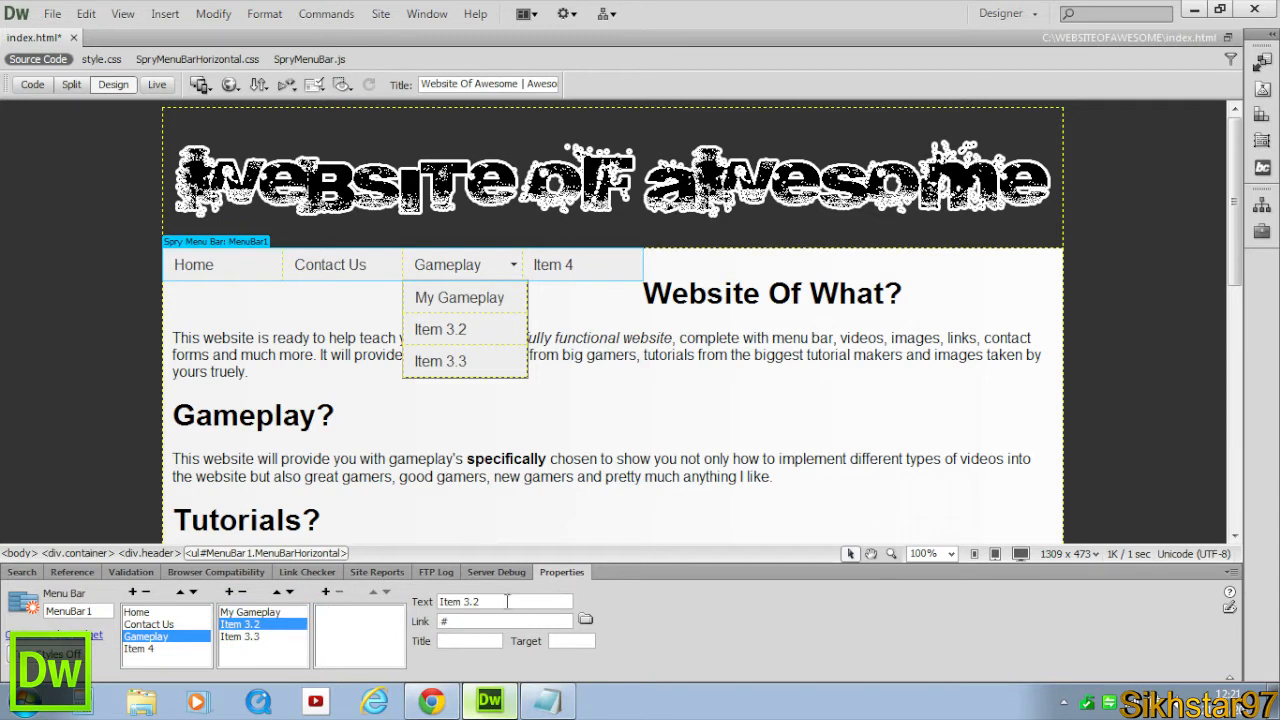
type("Other Gameplay")
left_click_drag(453, 620, 290, 606)
type("othergameplay.html")
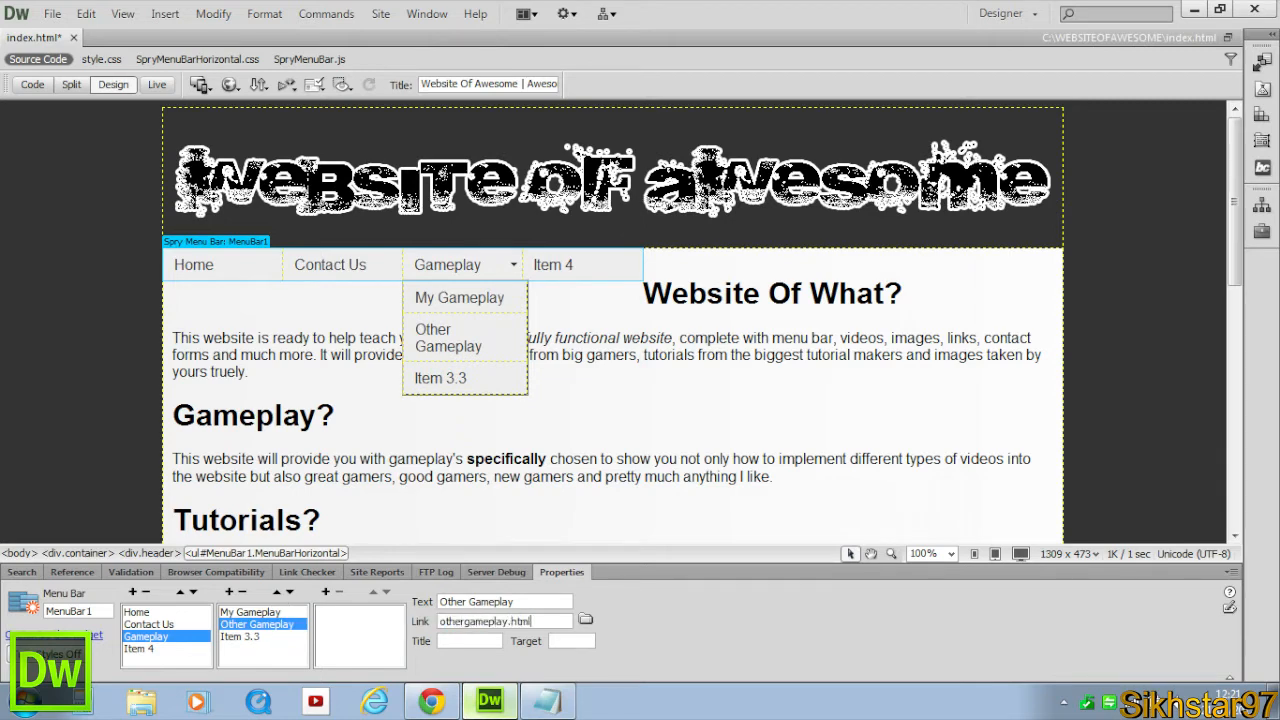
left_click(250, 637)
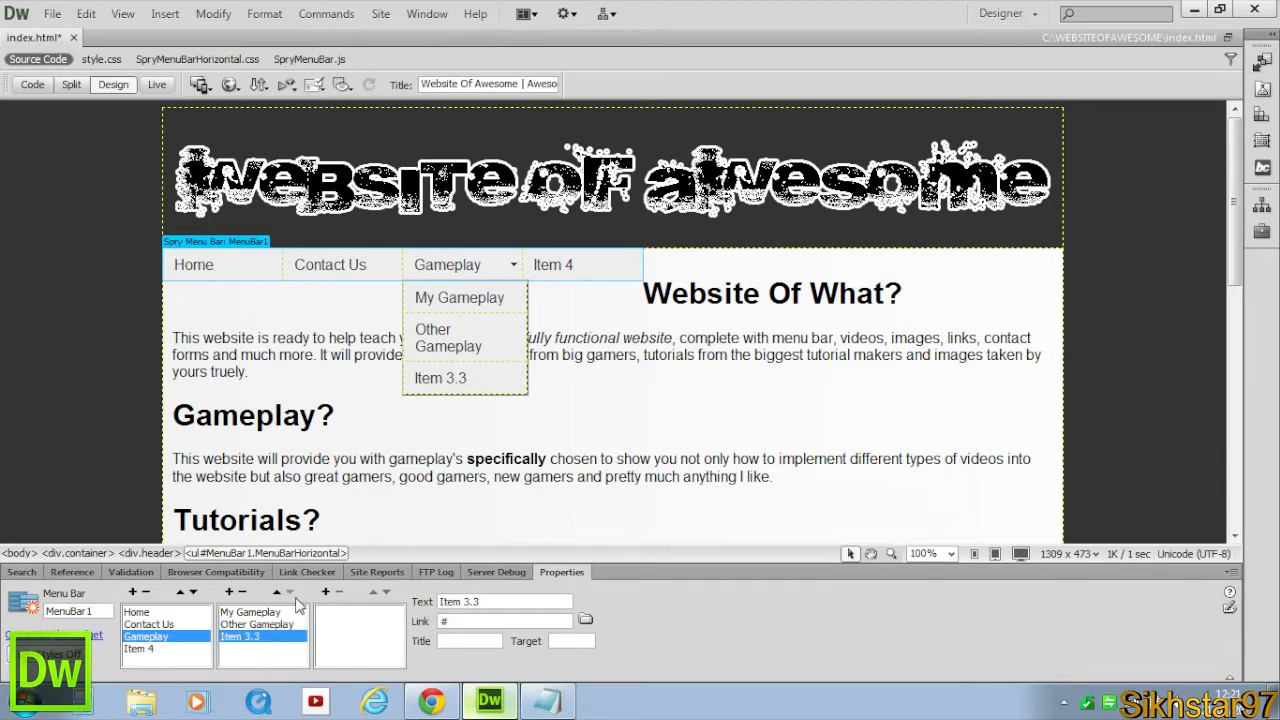
left_click(241, 592)
Rename the fourth menu item Tutorials and add a submenu item under it.
left_click(165, 649)
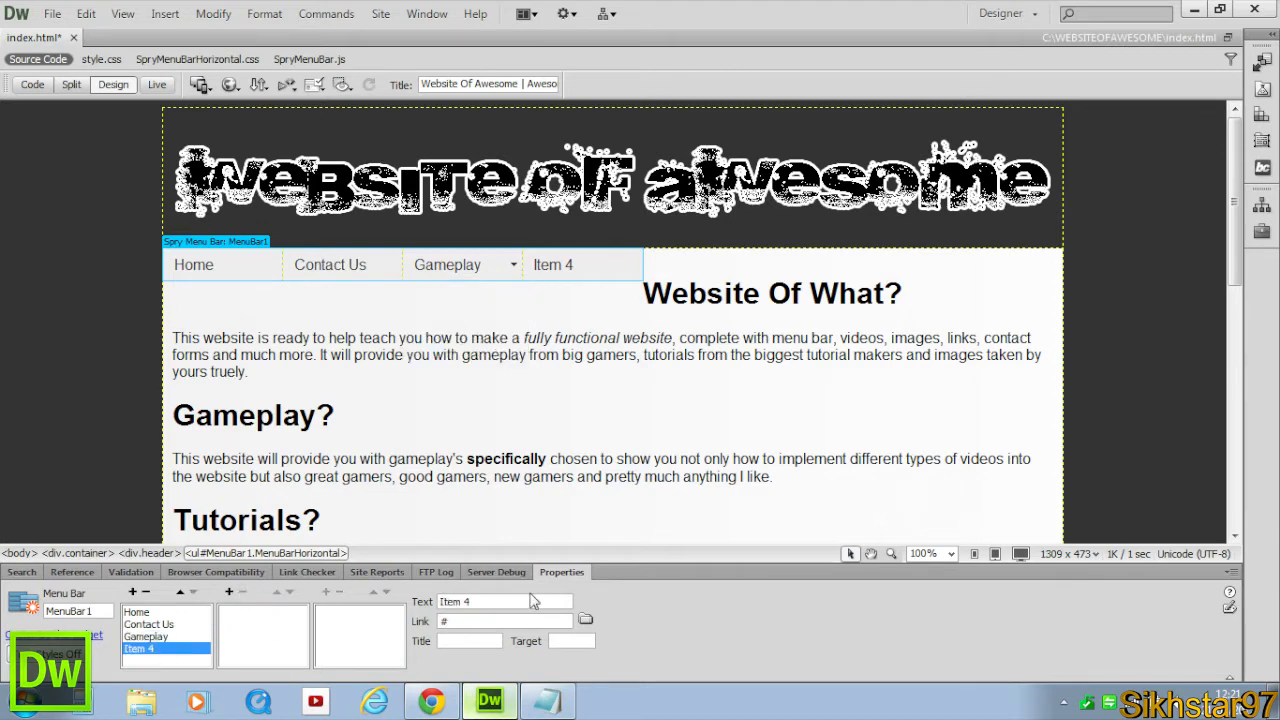
left_click_drag(533, 600, 430, 599)
type("Tutorials")
left_click(456, 617)
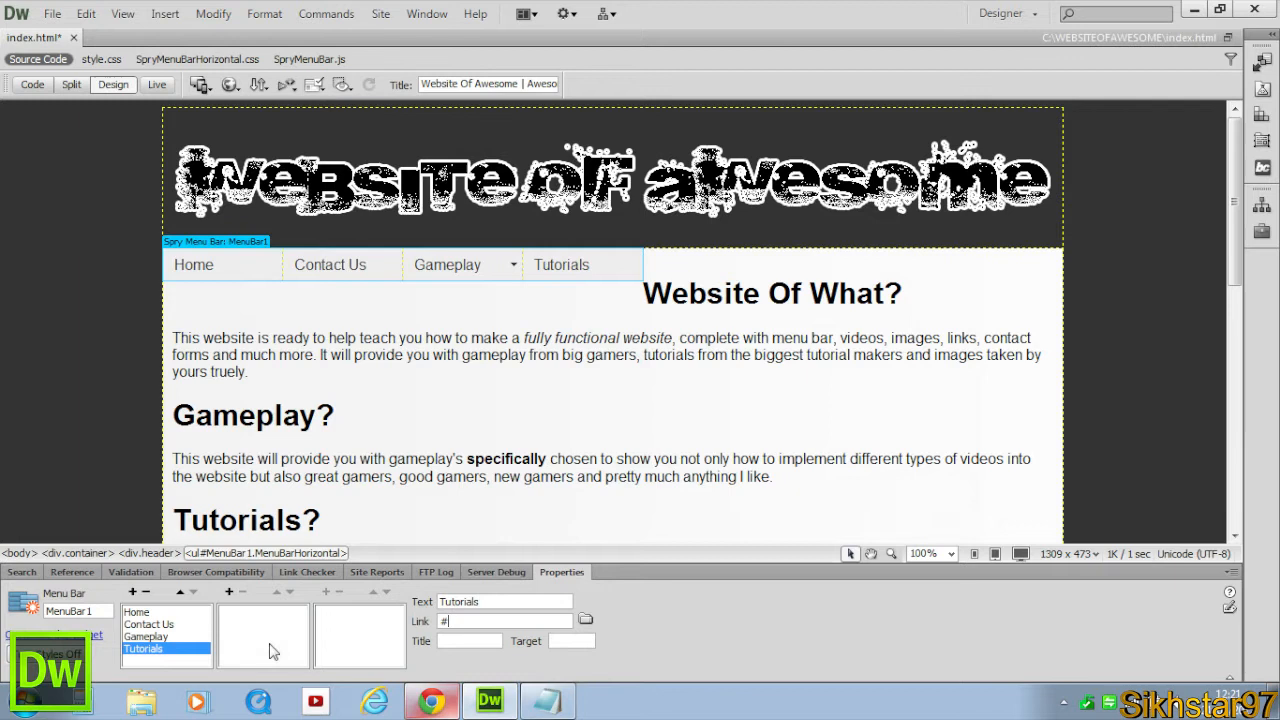
left_click(227, 593)
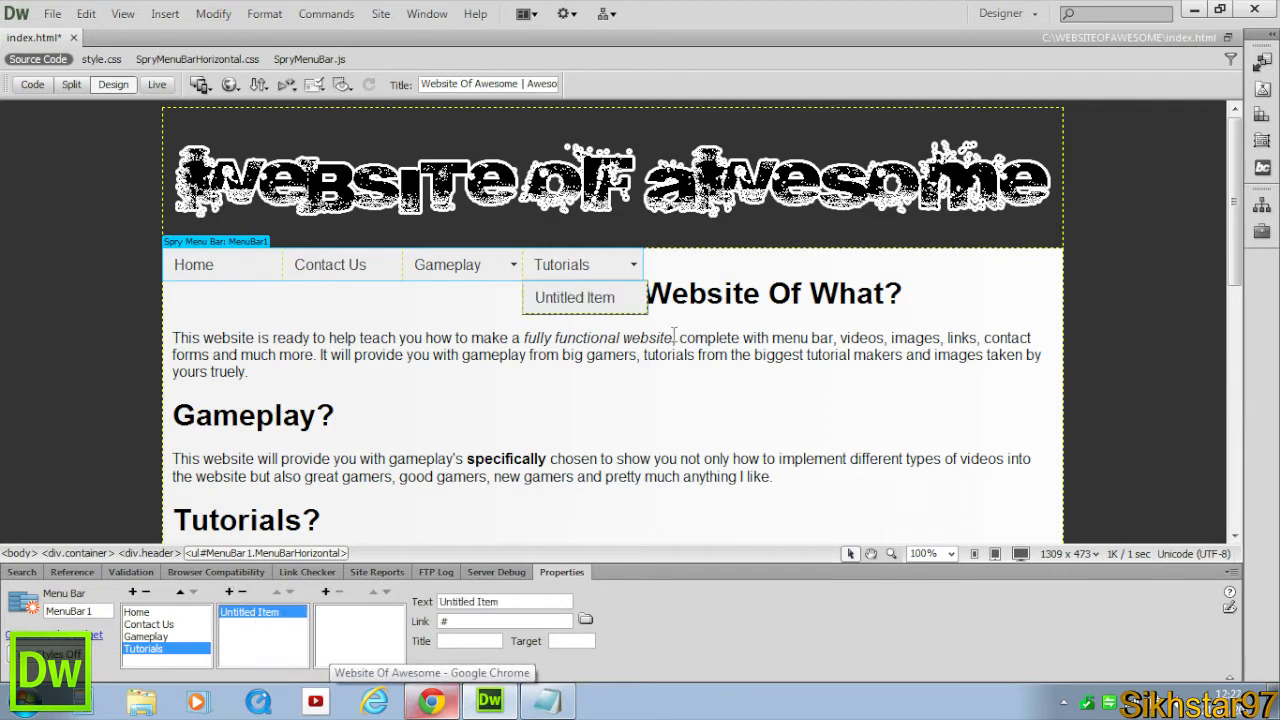
Name the new Tutorials submenu item My Tutorials and link it to mytutorials.html.
left_click(616, 300)
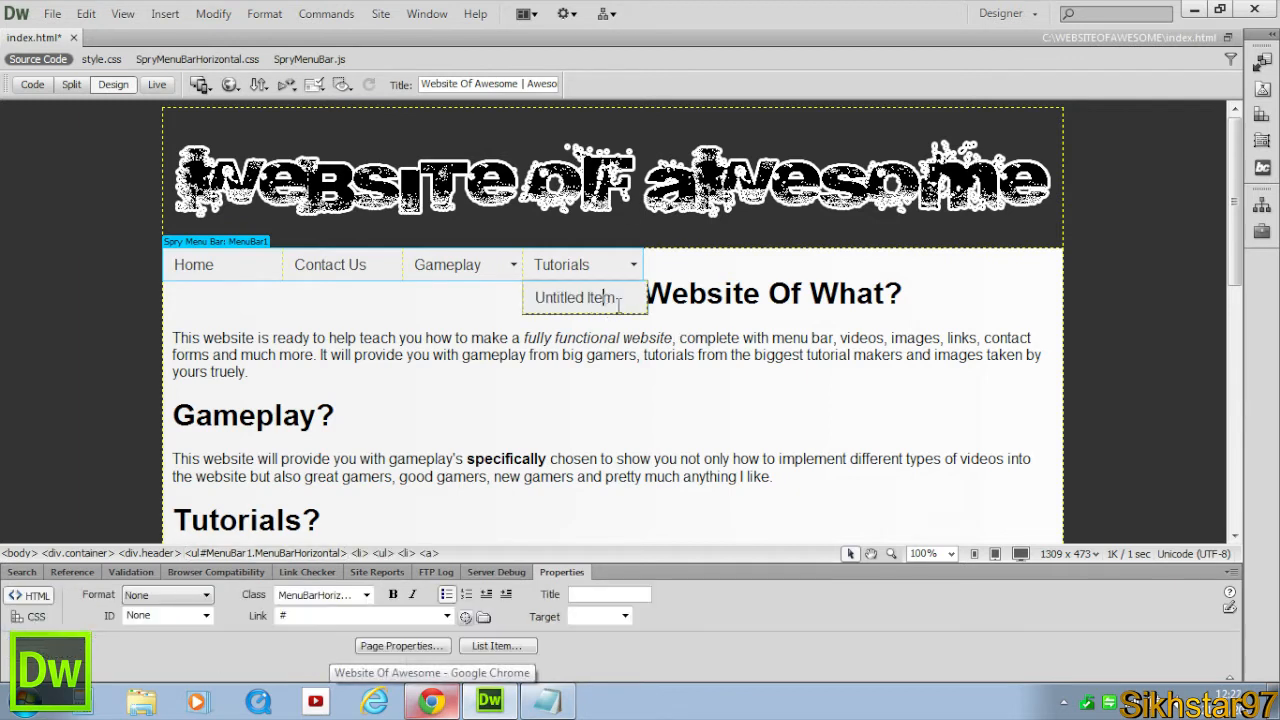
left_click(216, 242)
key("Tab")
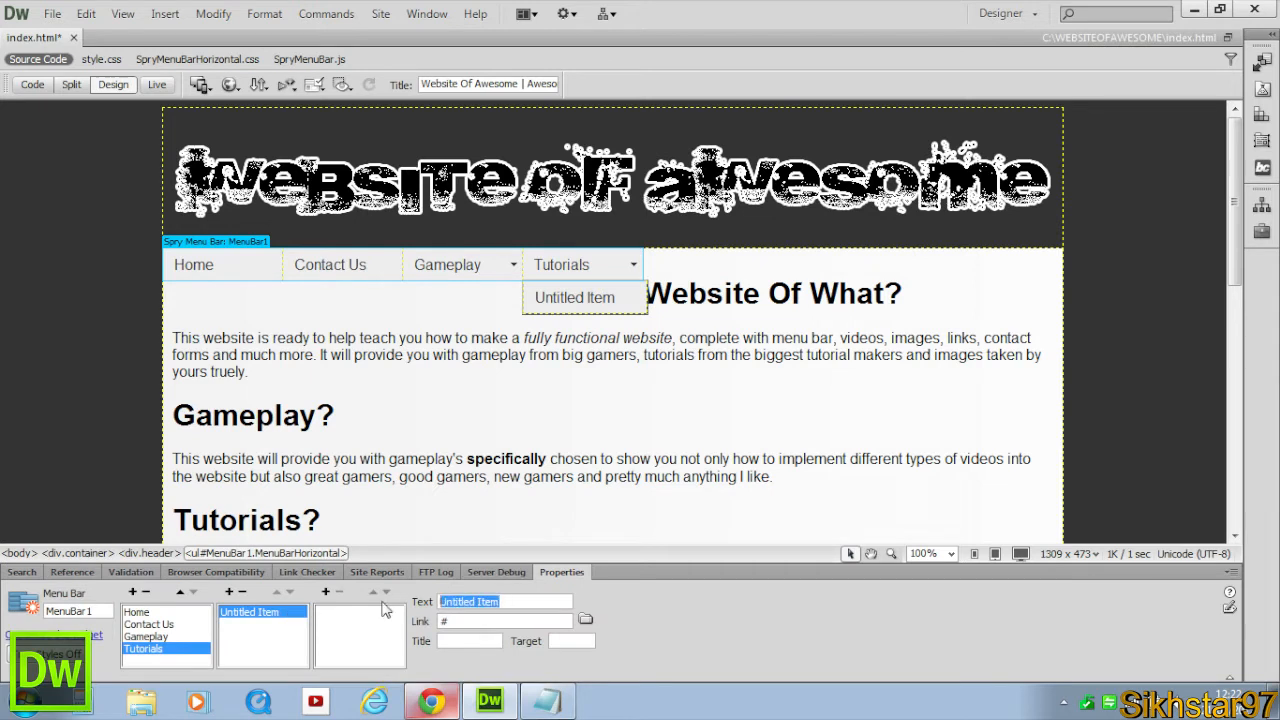
type("My Tutorials")
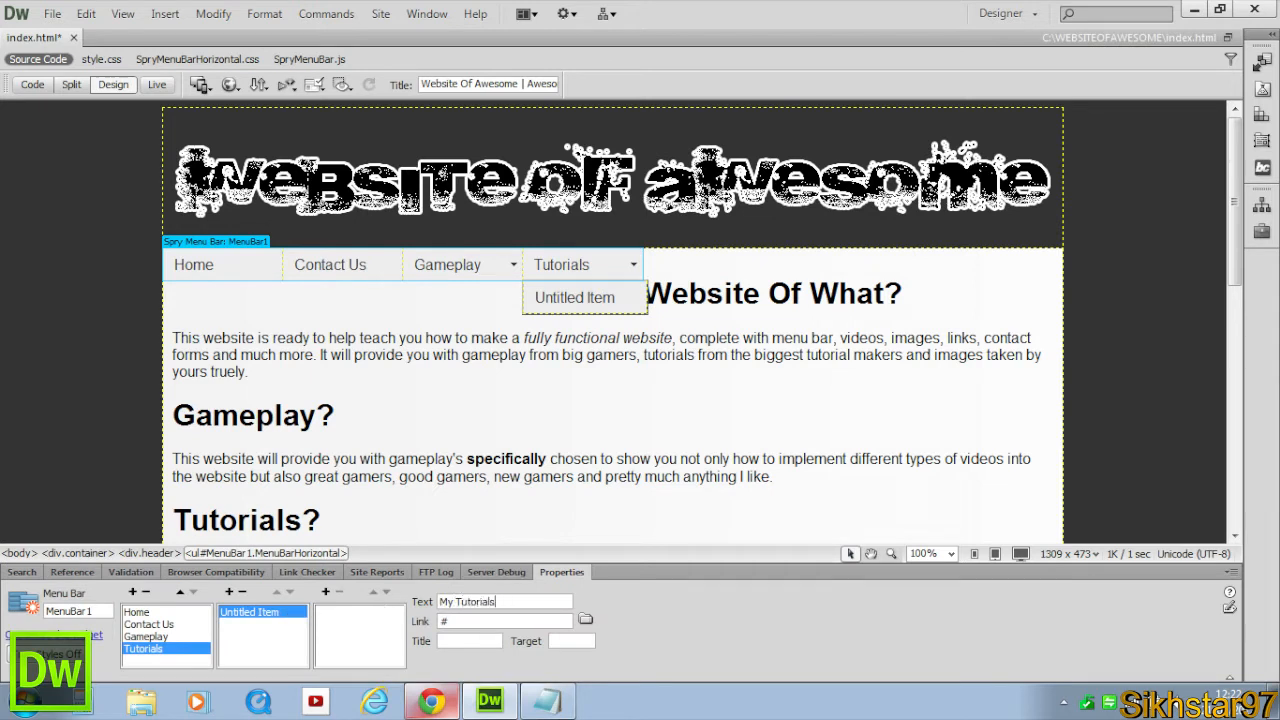
key("Tab")
type("my")
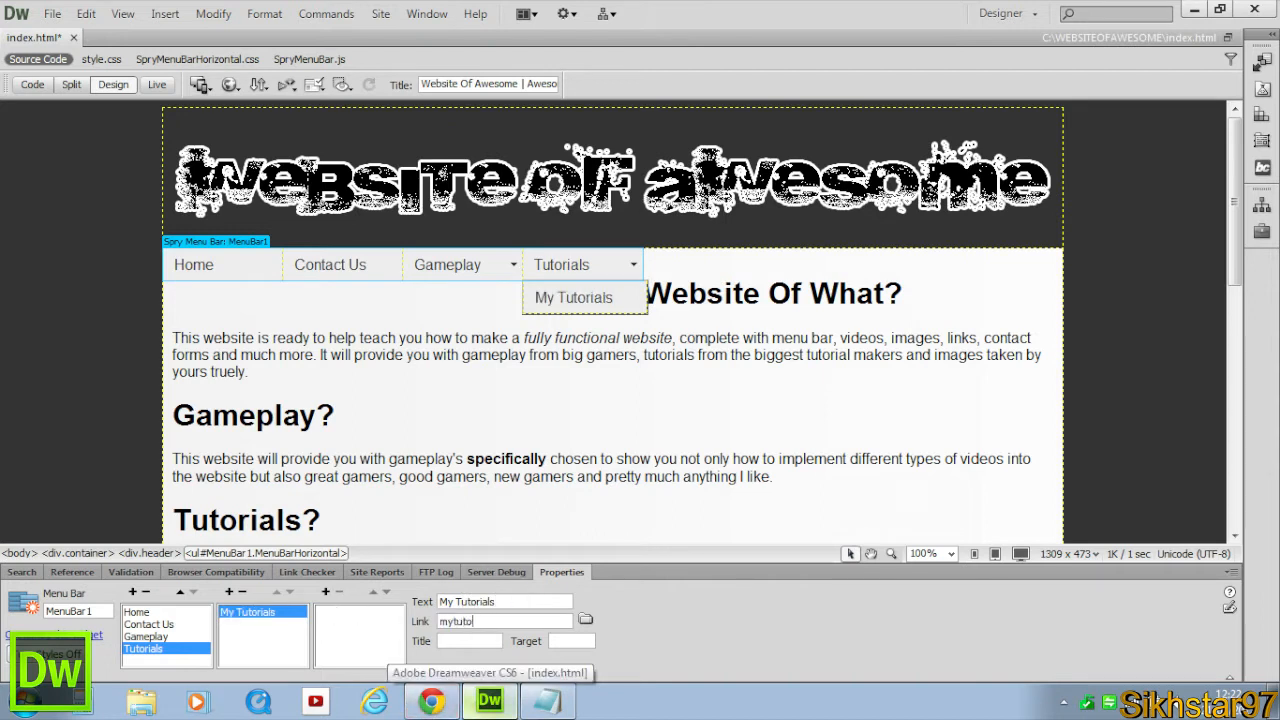
Add a second Tutorials submenu item named Other Tutorials linking to othertutorials.html.
left_click(229, 591)
type("othe")
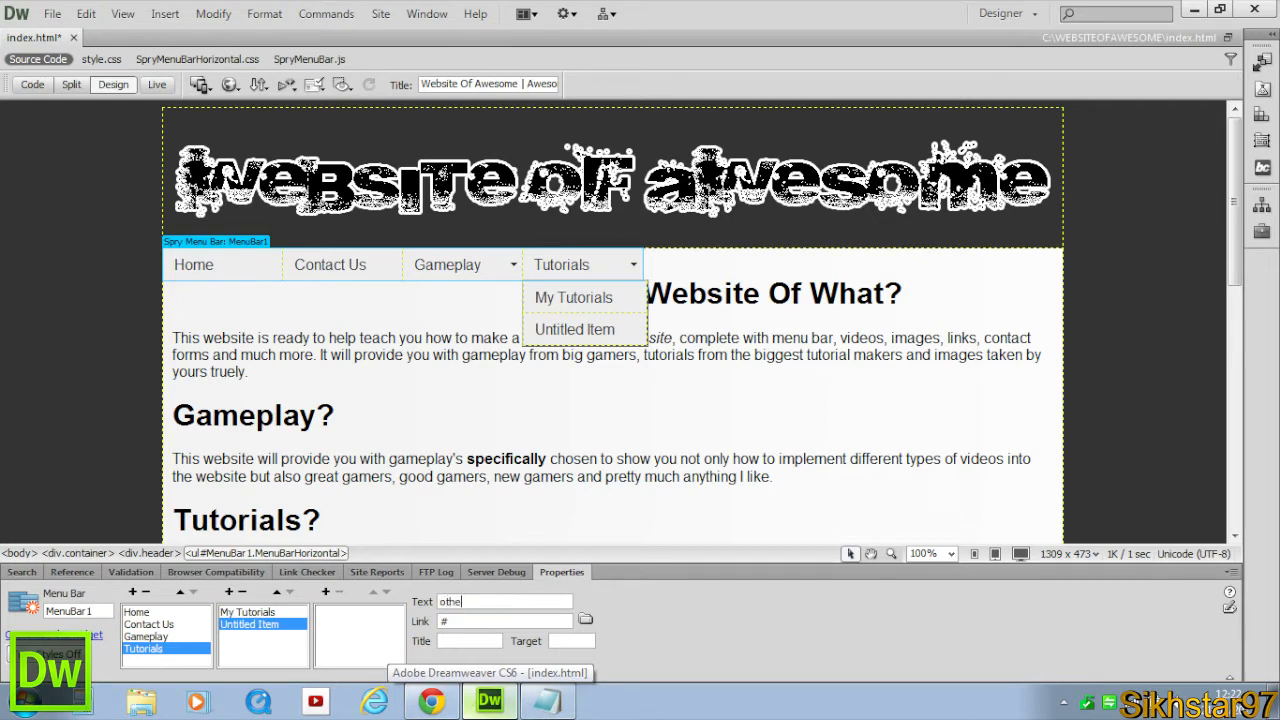
type("r TOthe")
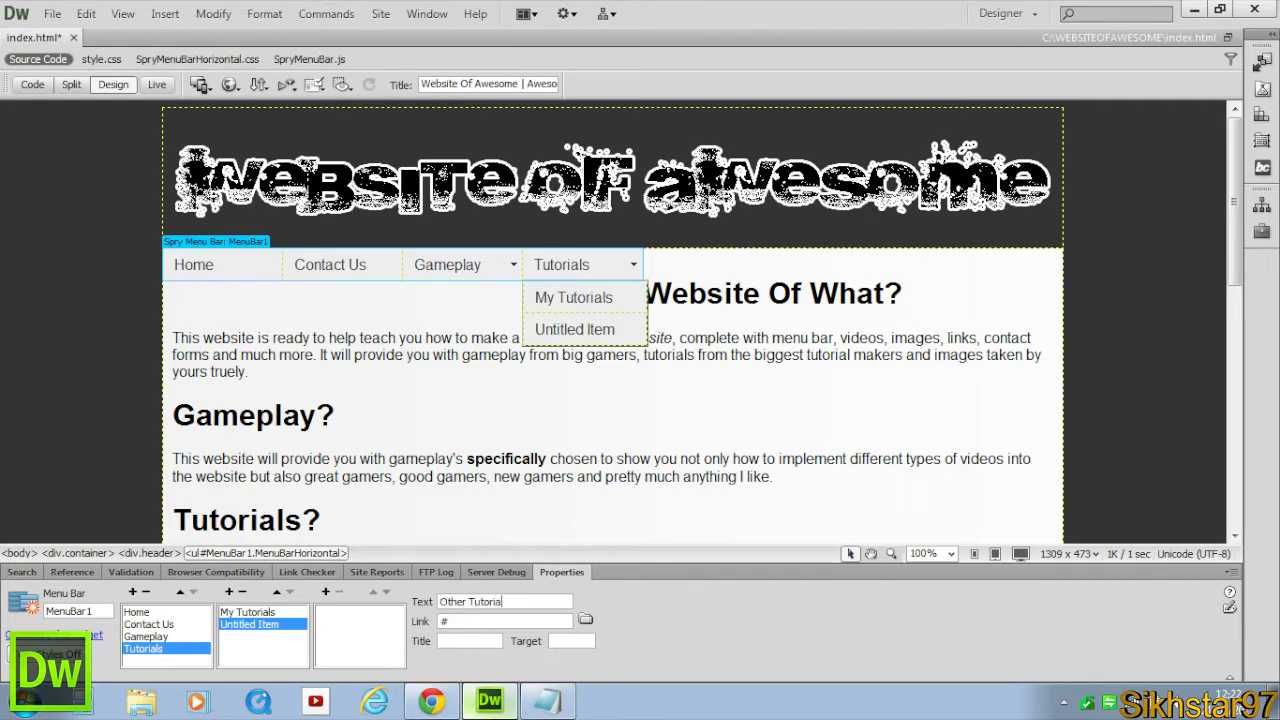
key("Tab")
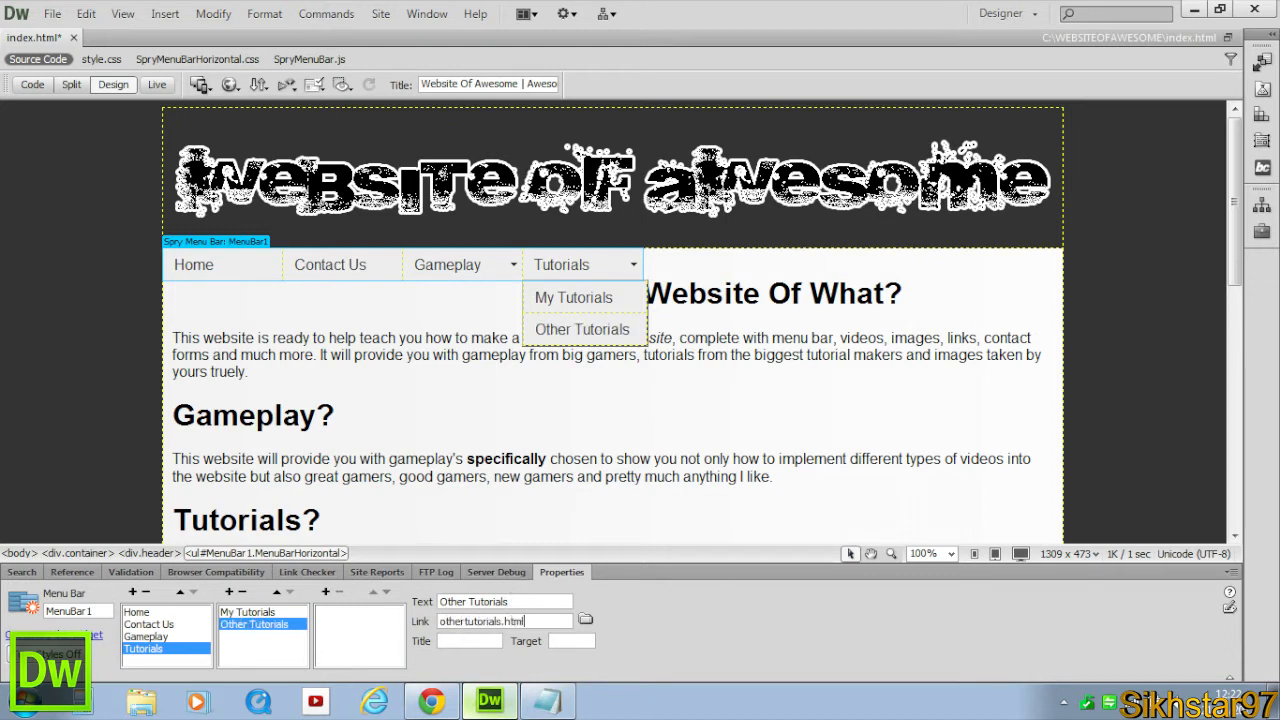
Add a top-level menu item named Videos linking to videos.html.
left_click(133, 592)
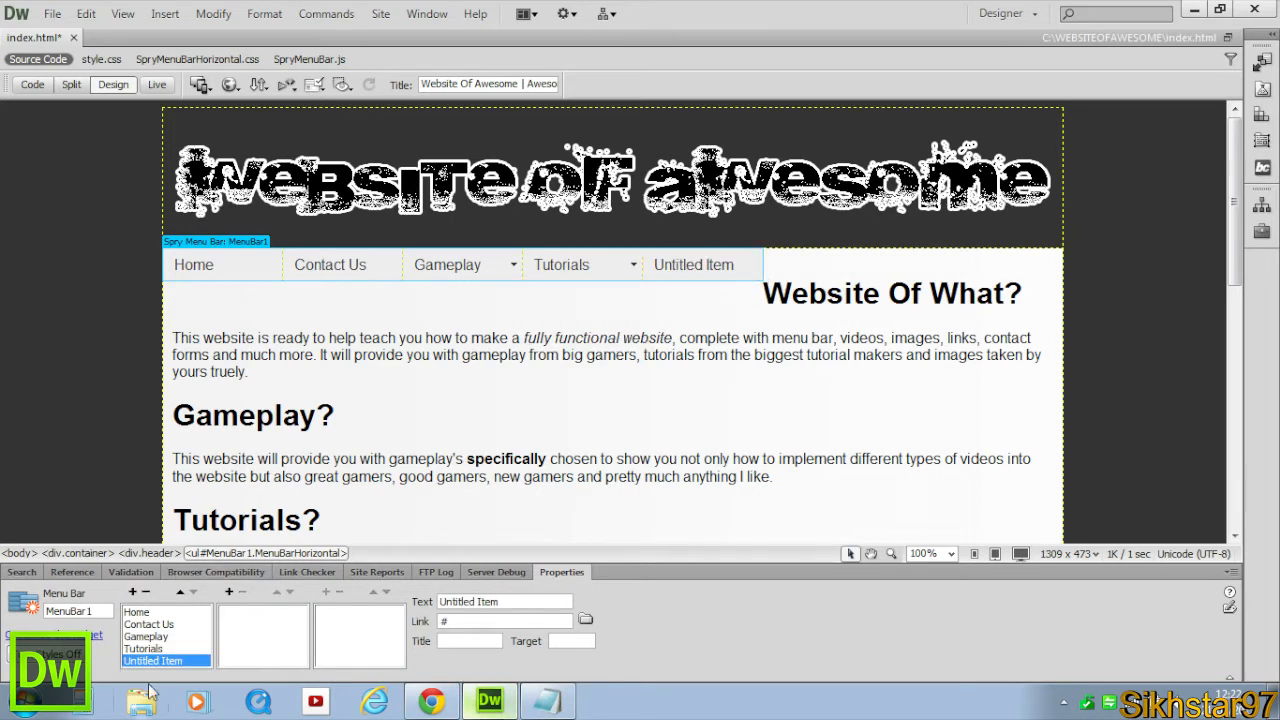
left_click_drag(514, 600, 155, 590)
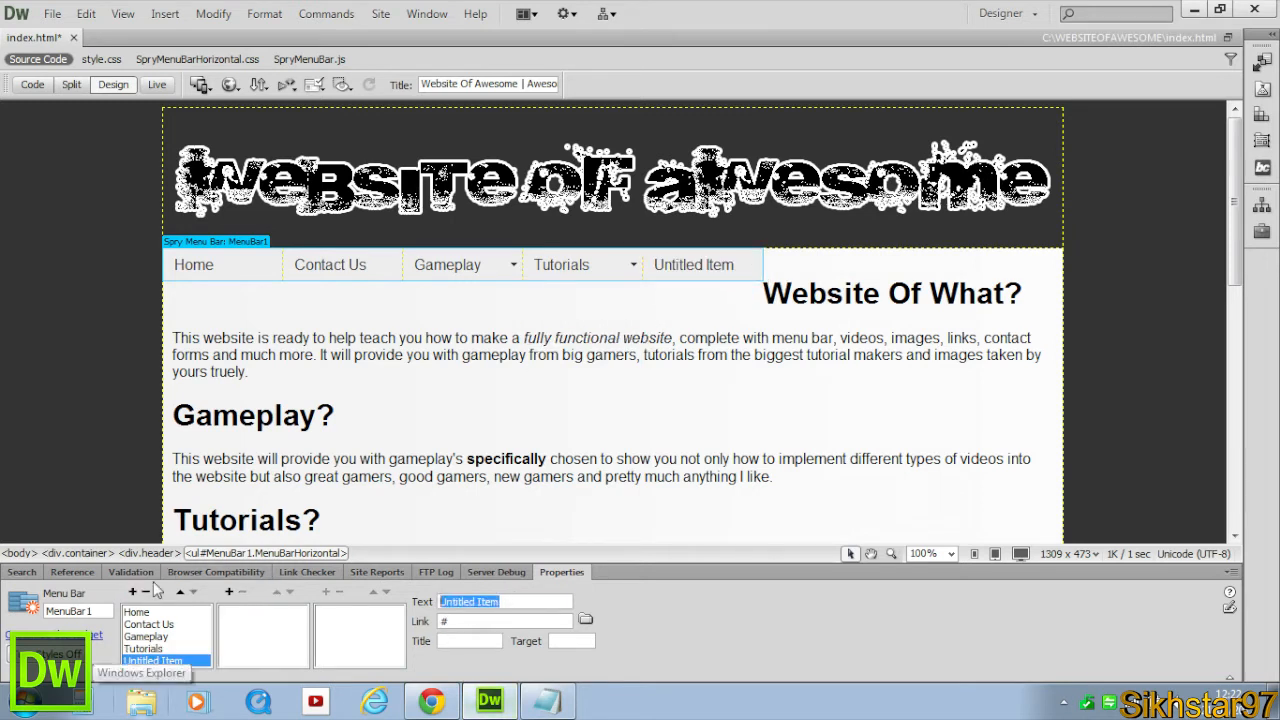
type("Videos")
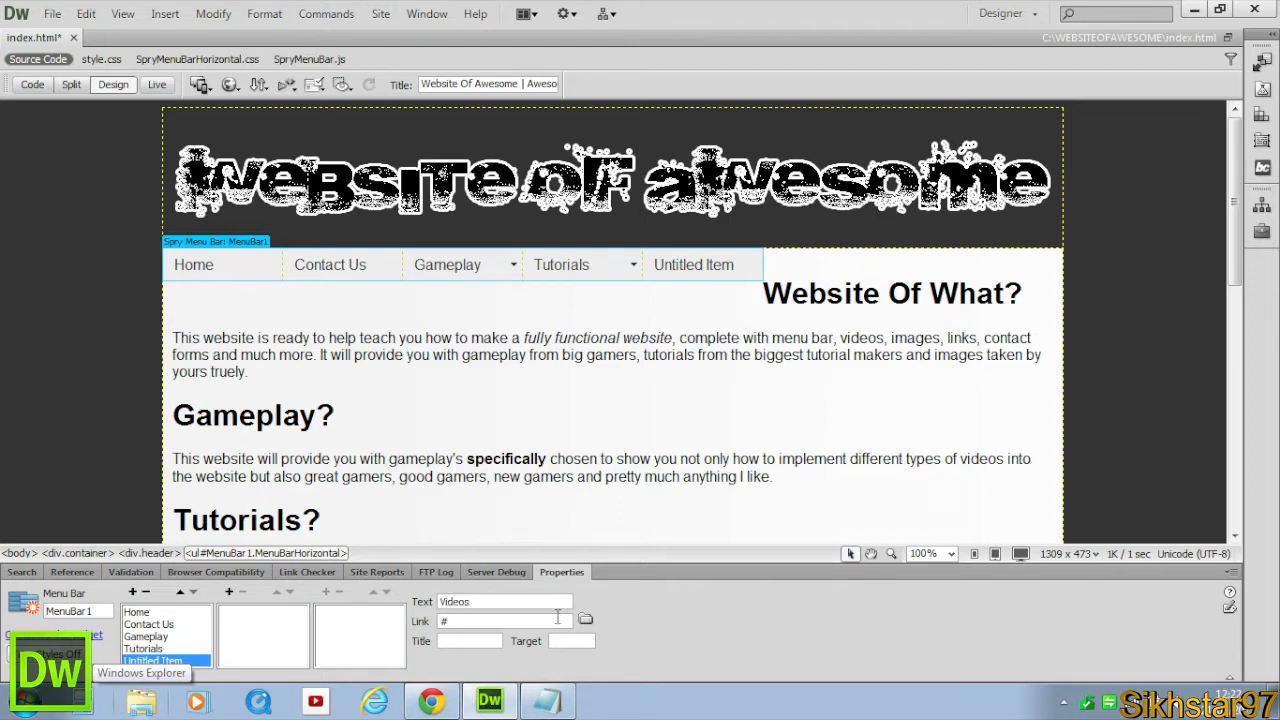
left_click(546, 621)
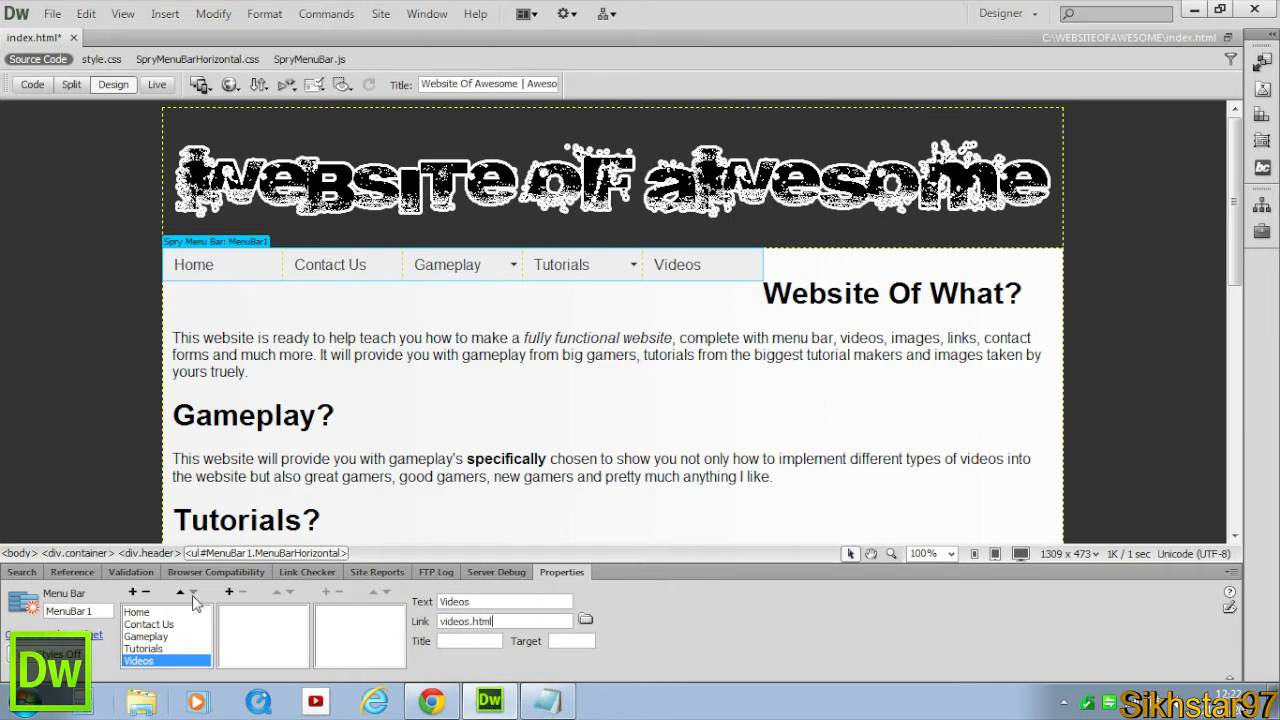
Add a top-level menu item named Images linking to images.html.
left_click(133, 591)
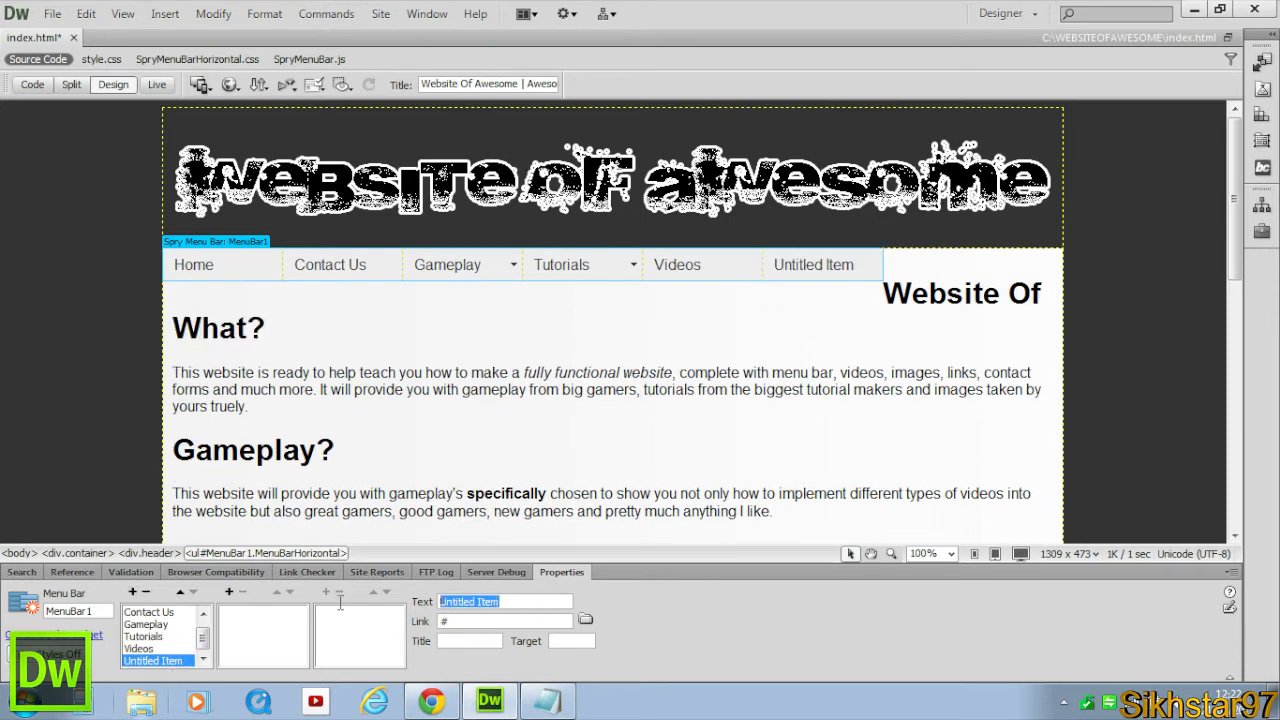
type("Images")
key("Tab")
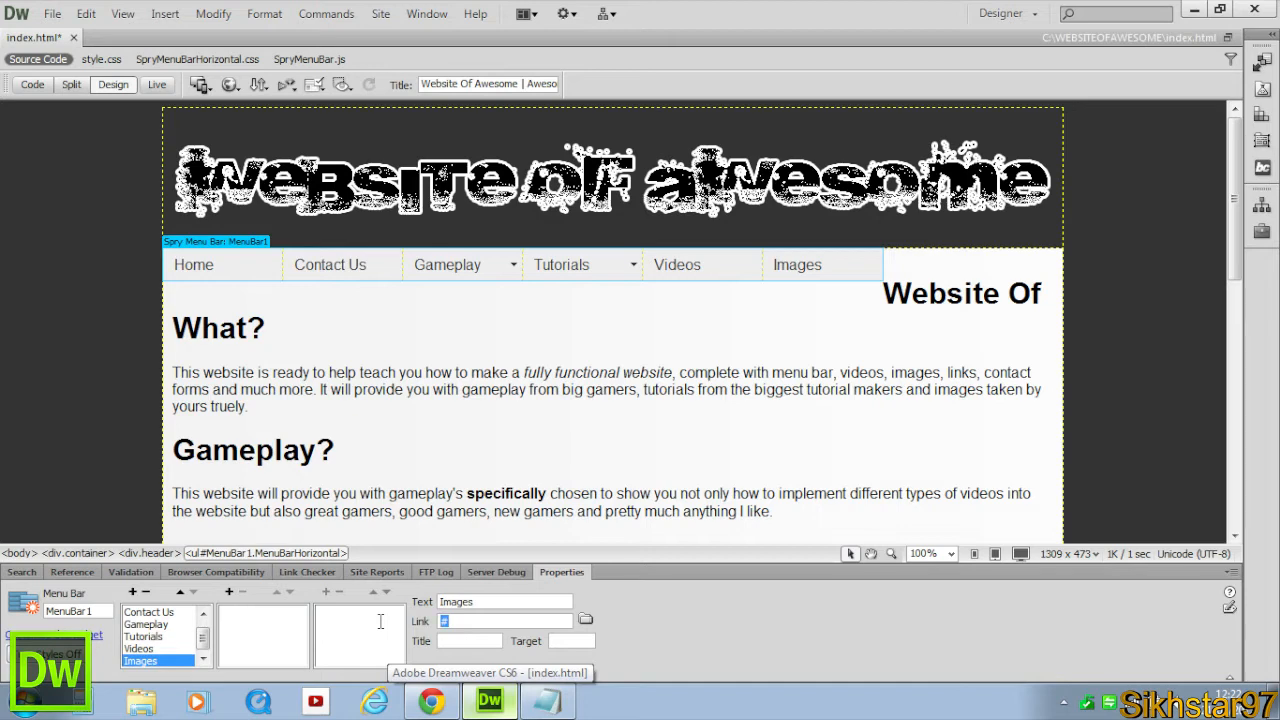
type("images.html")
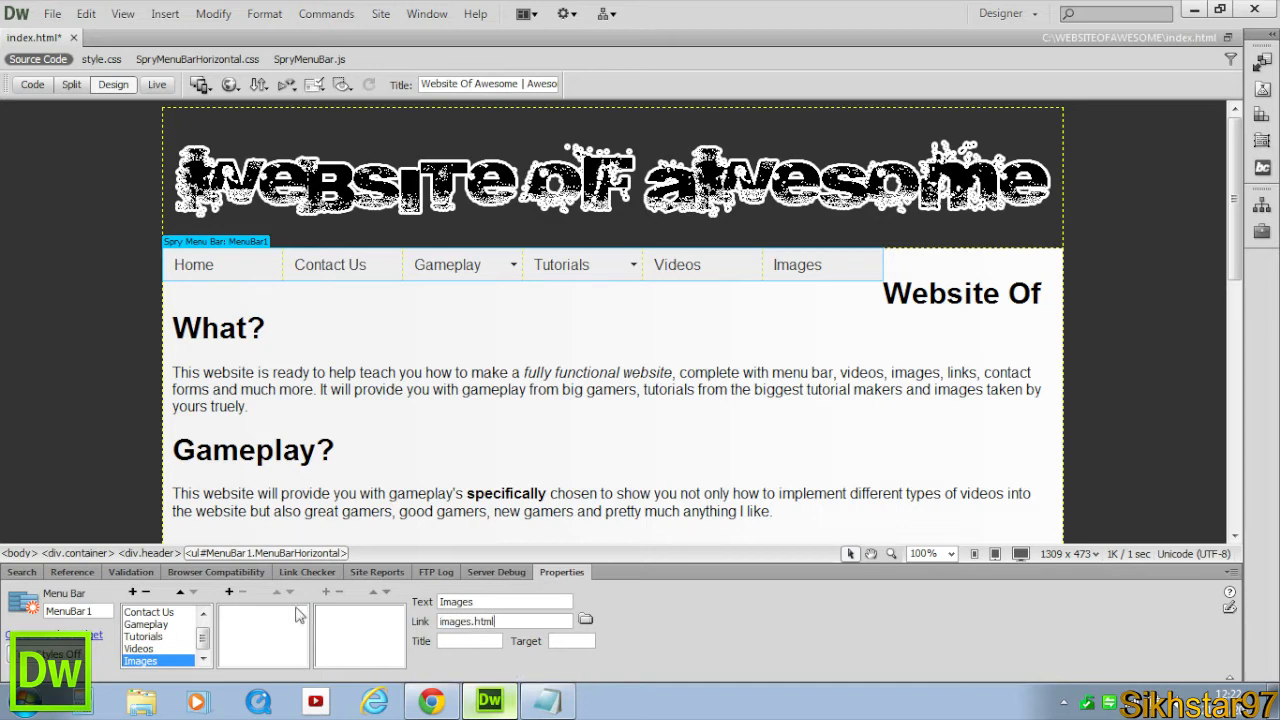
Inspect each menu bar item in Design view to check its link.
left_click(421, 432)
left_click(526, 332)
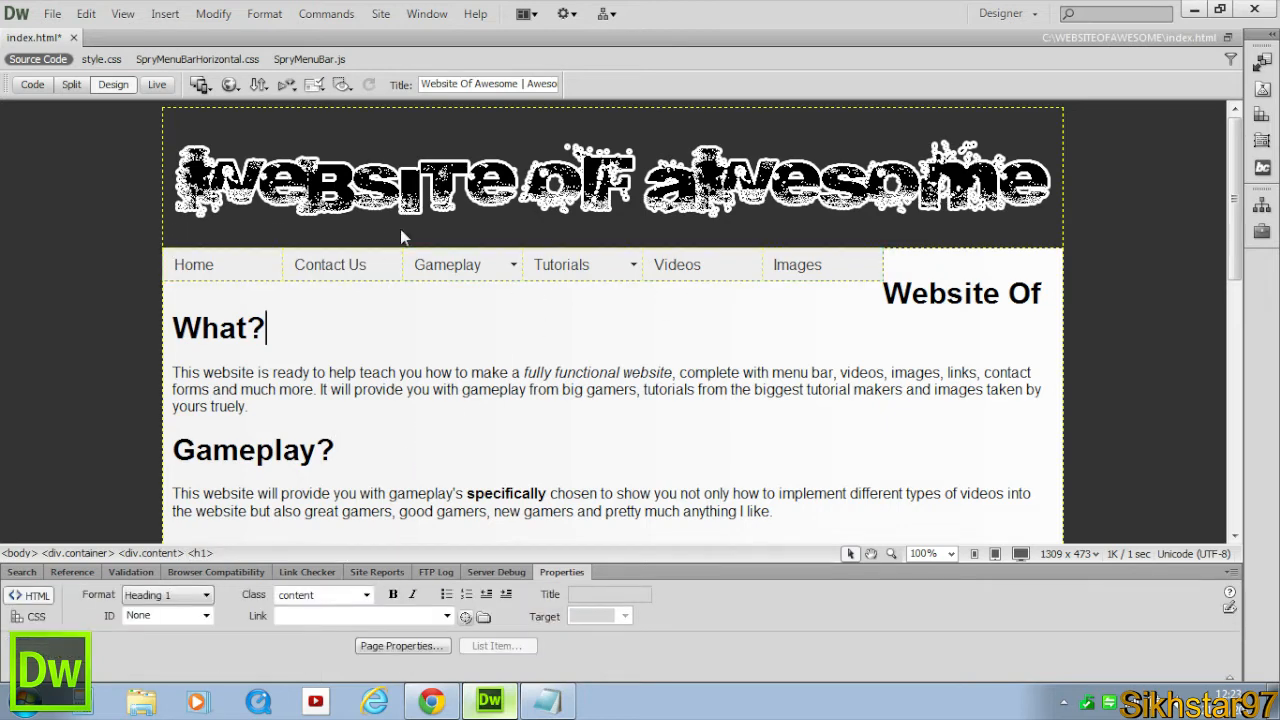
left_click(214, 261)
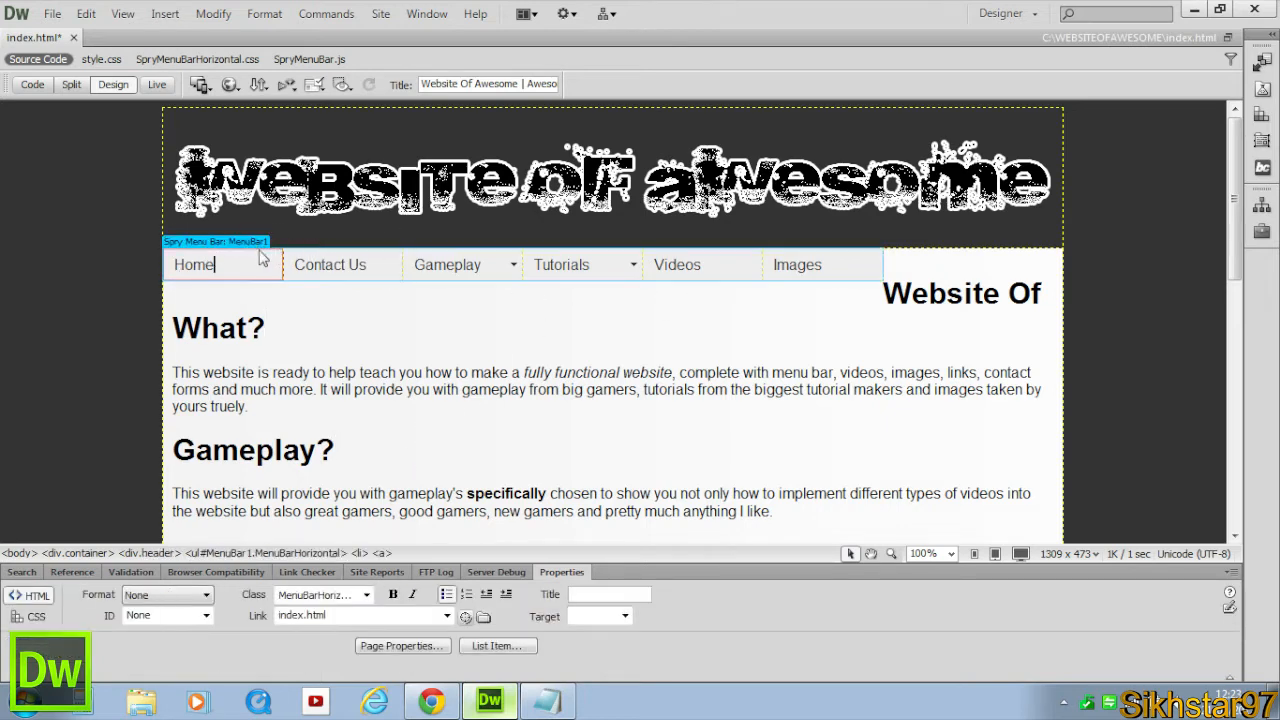
left_click(296, 266)
left_click(456, 268)
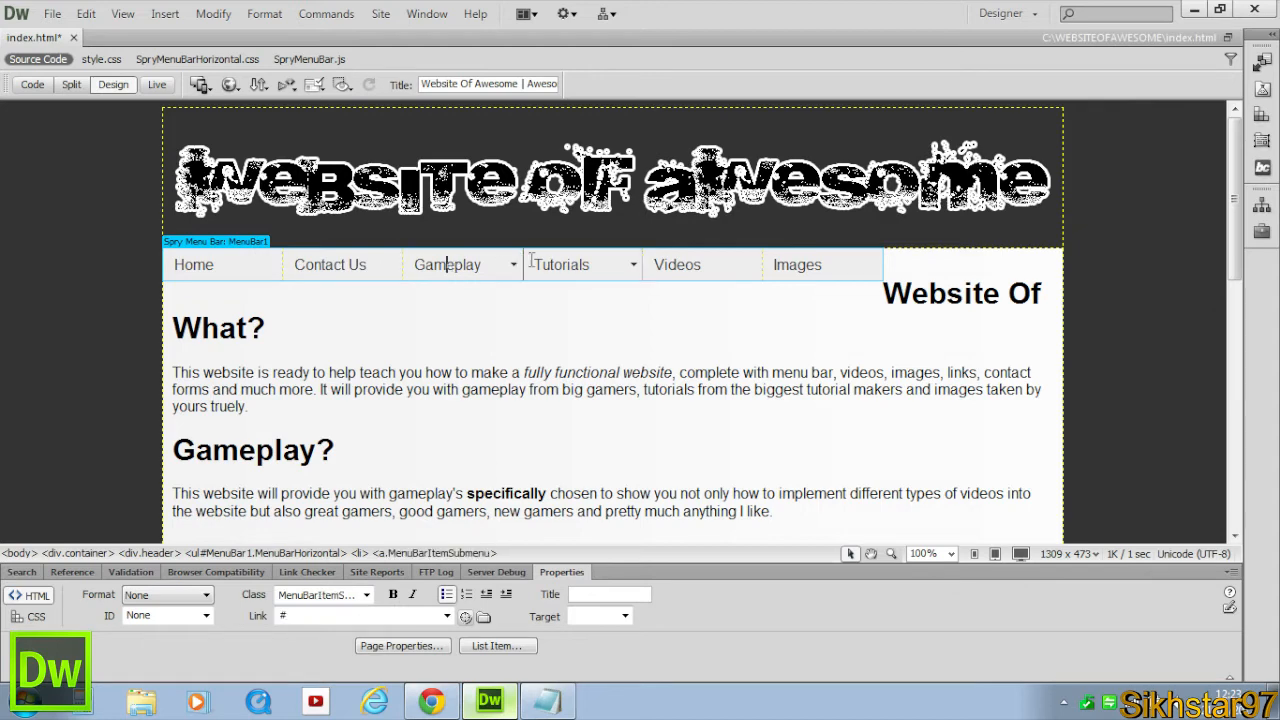
left_click(540, 264)
left_click(690, 265)
left_click(805, 265)
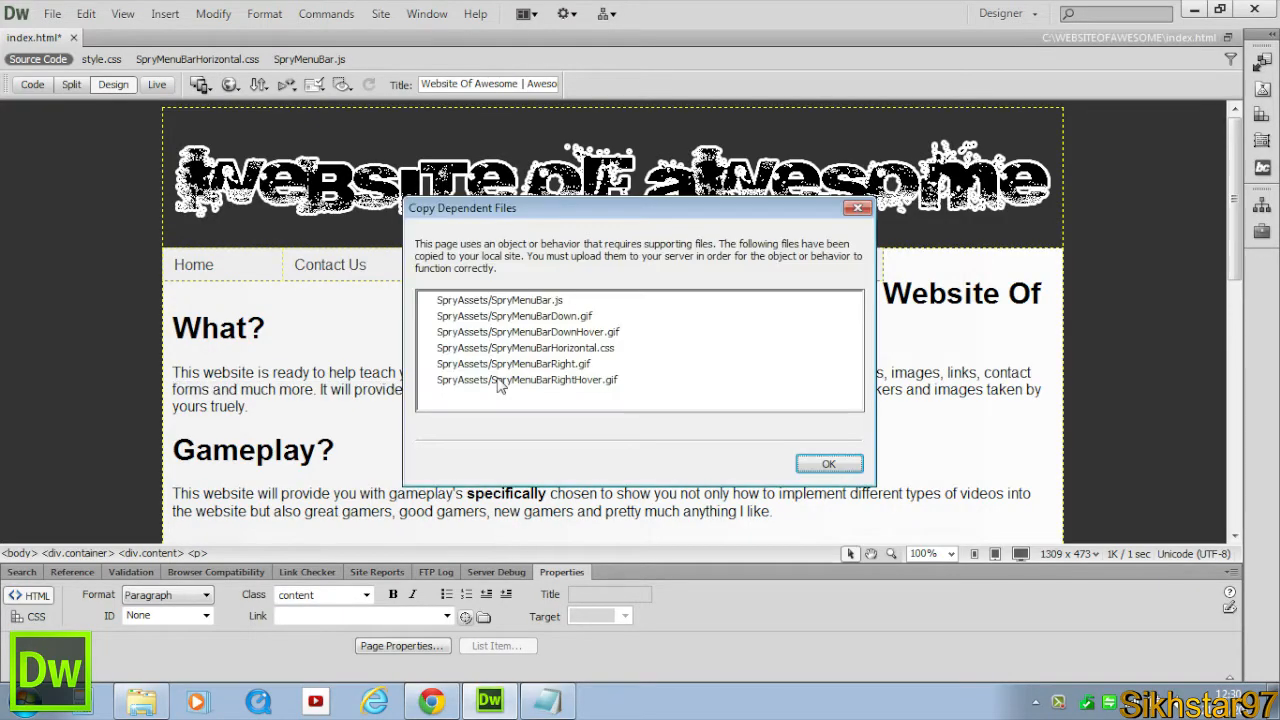
Acknowledge the dialog listing the Spry dependent files copied into the site.
left_click(497, 302)
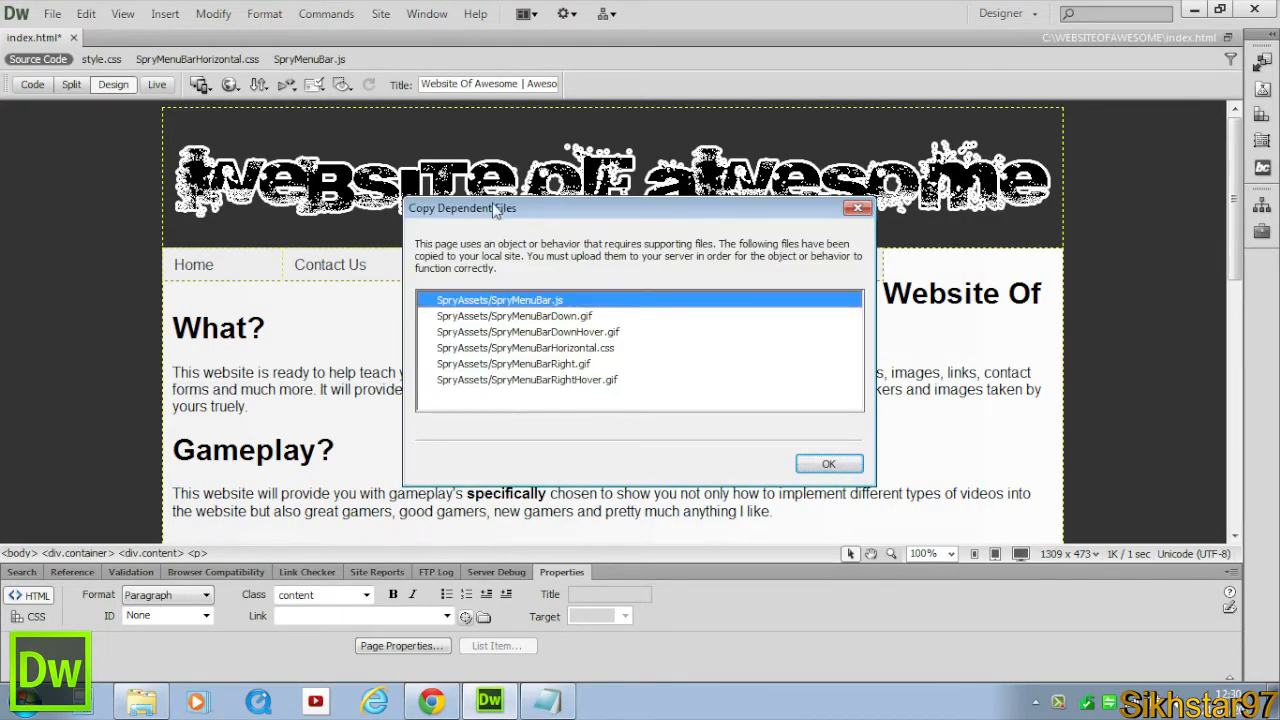
left_click(547, 331)
left_click_drag(626, 223, 735, 225)
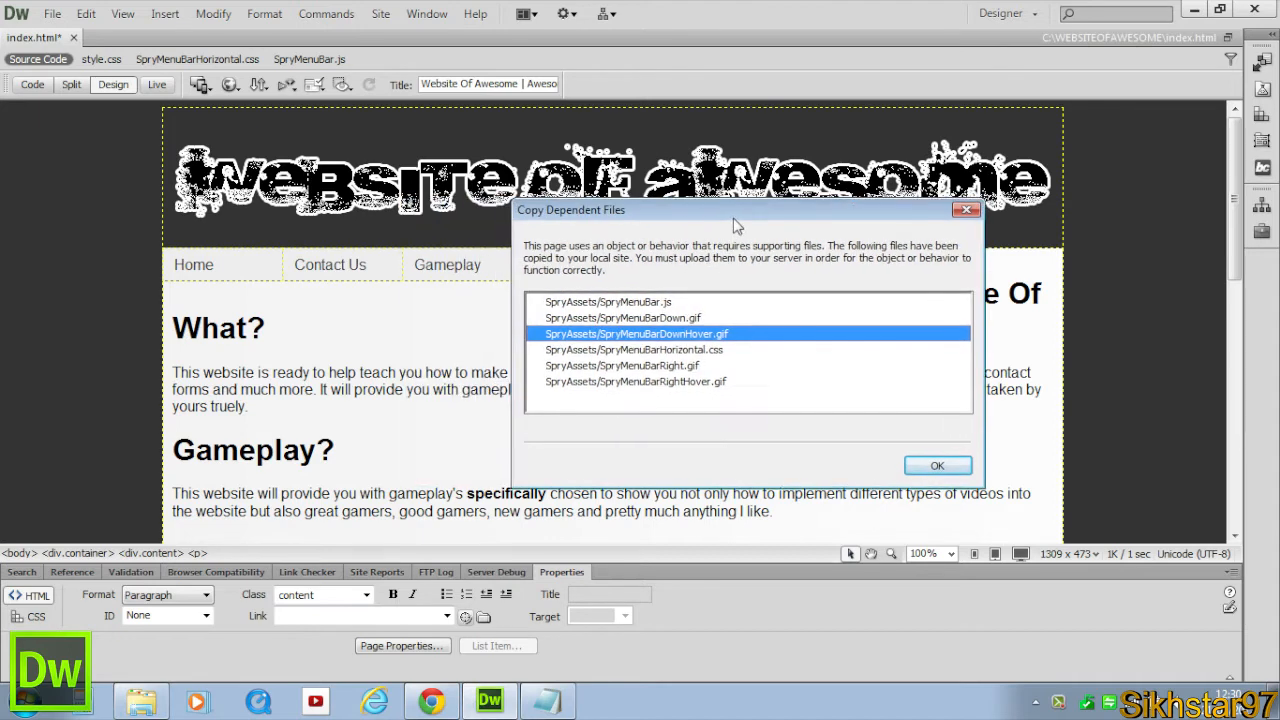
left_click(946, 467)
left_click(899, 446)
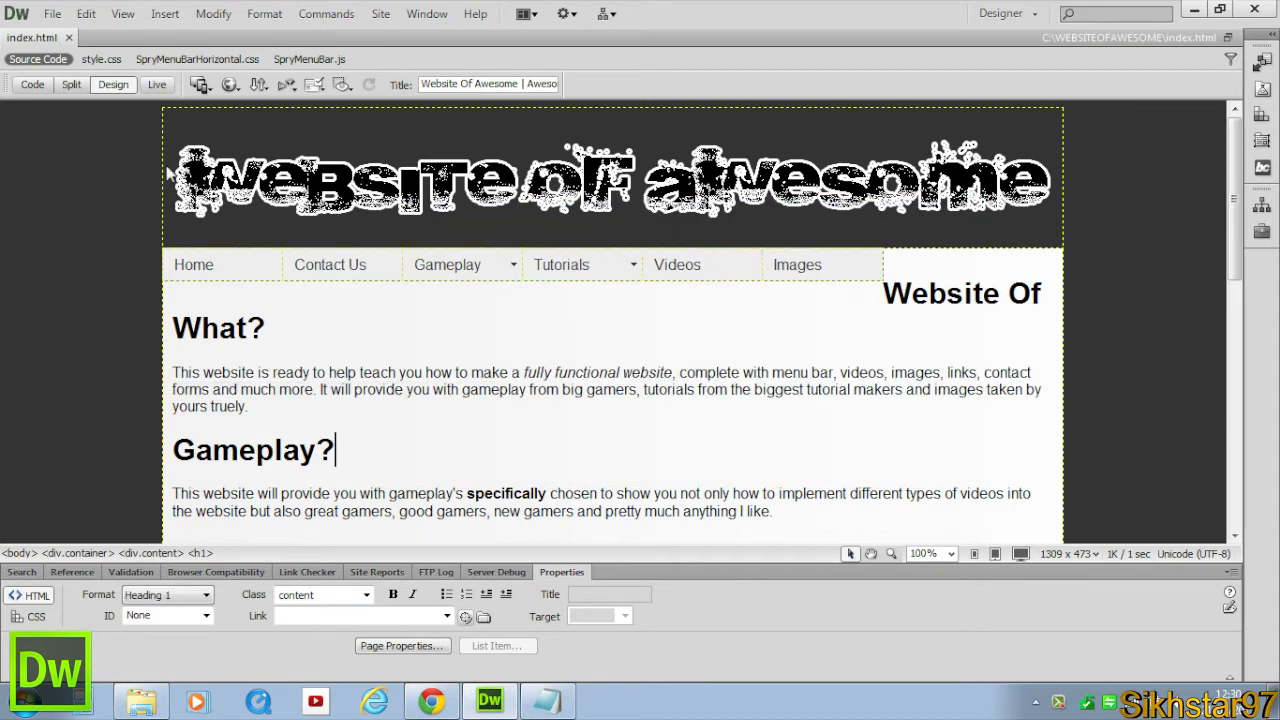
Review the page's code in Code view and return to Design view.
left_click(31, 85)
left_click(141, 235)
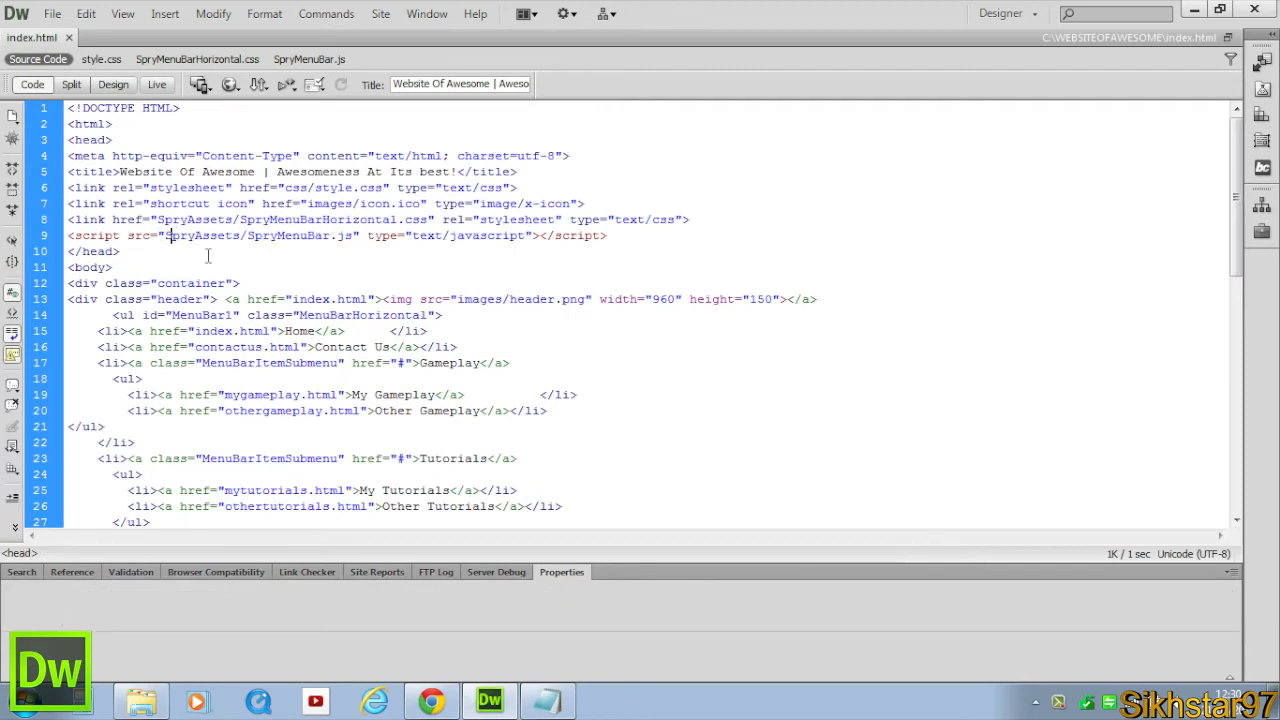
left_click(113, 84)
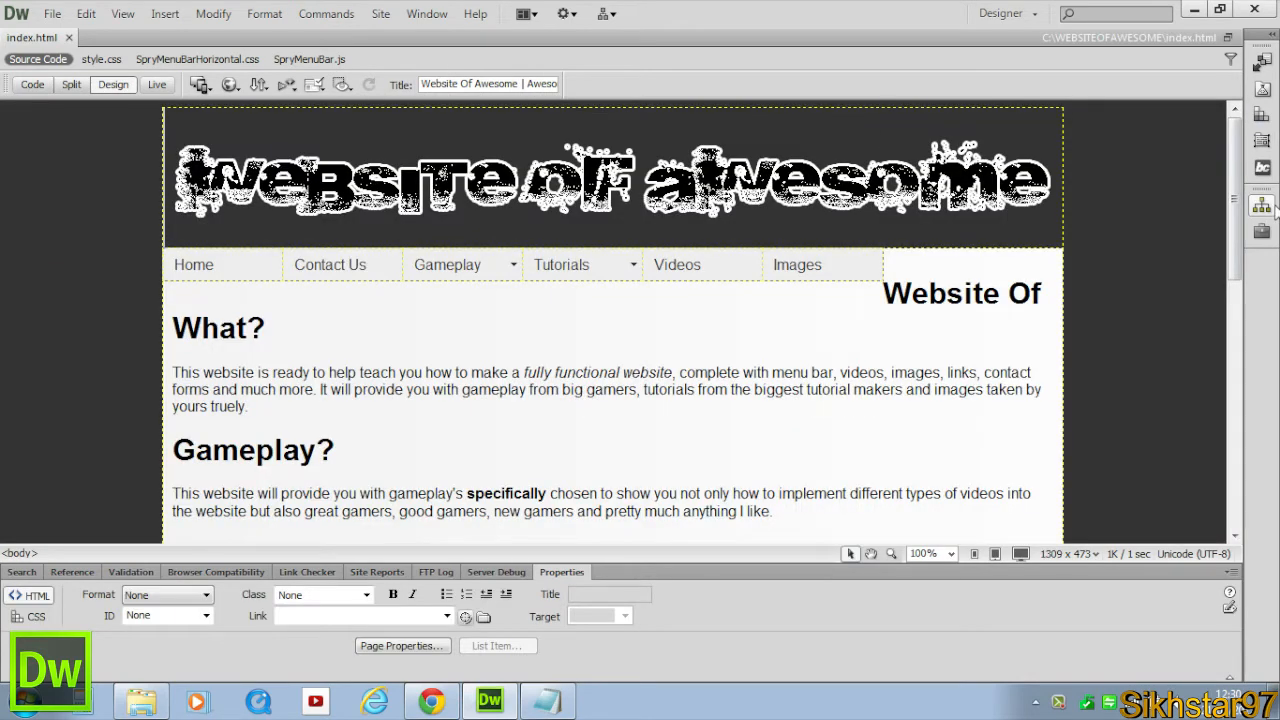
Open the site's files and examine the contents of the SpryAssets folder.
left_click(1262, 205)
left_click(1083, 328)
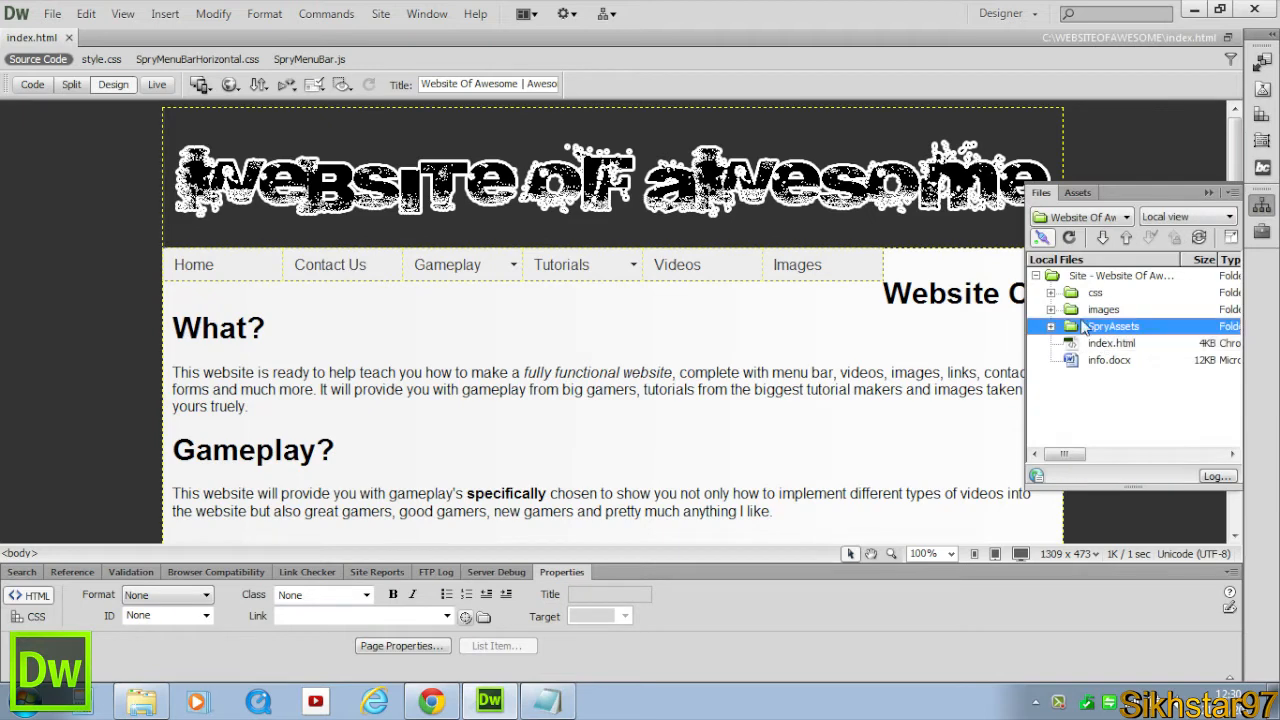
left_click(1051, 327)
key("Down")
key("Down")
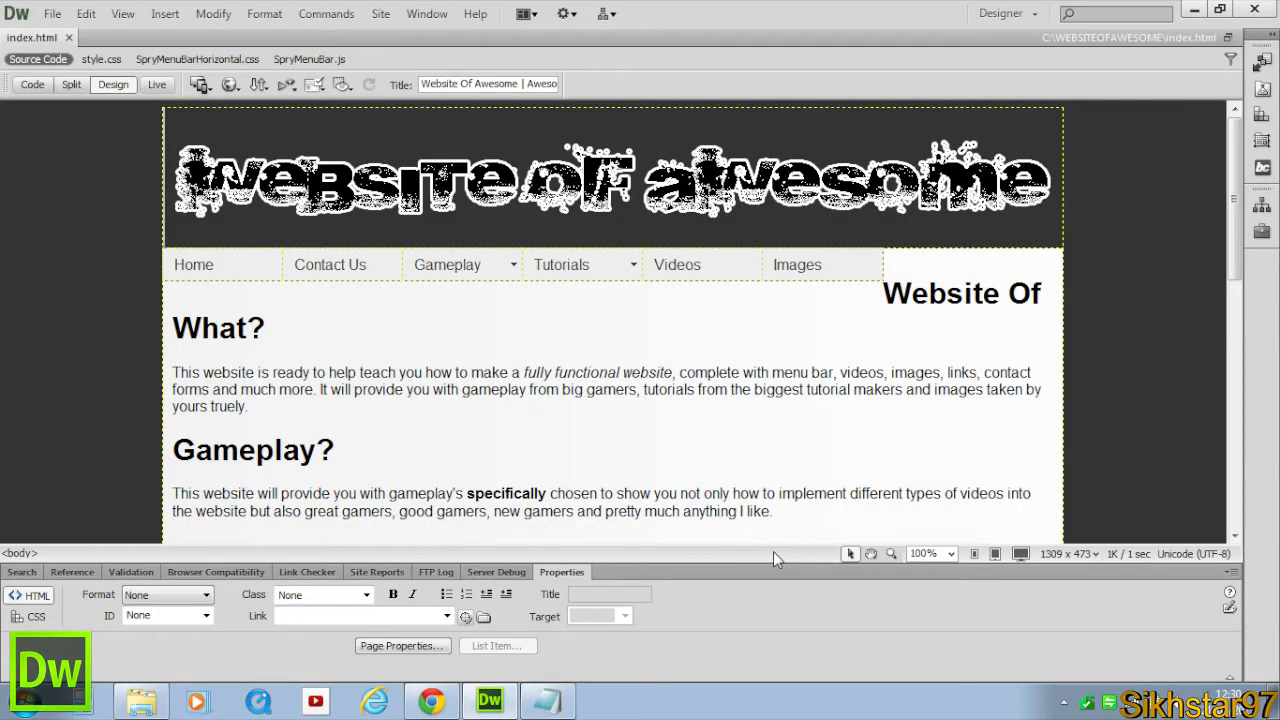
Inspect each menu bar item in Design view and check its link.
left_click(775, 266)
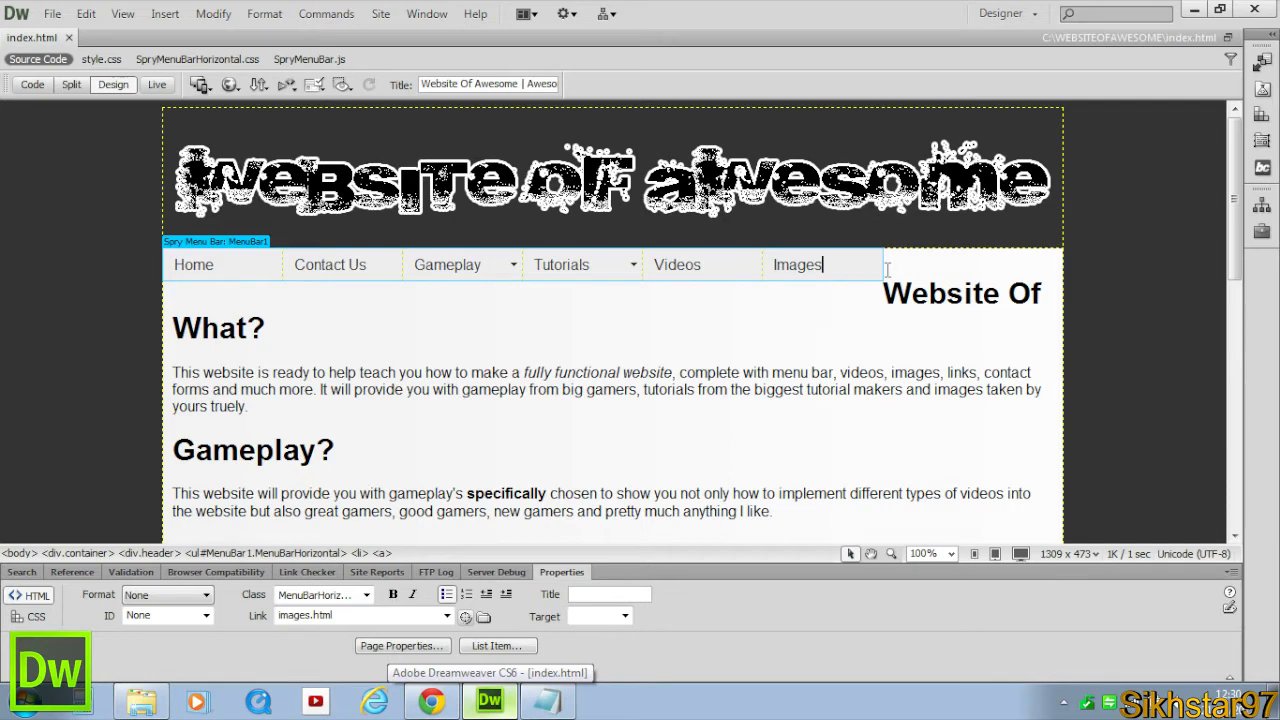
double_click(860, 268)
left_click(832, 268)
double_click(228, 264)
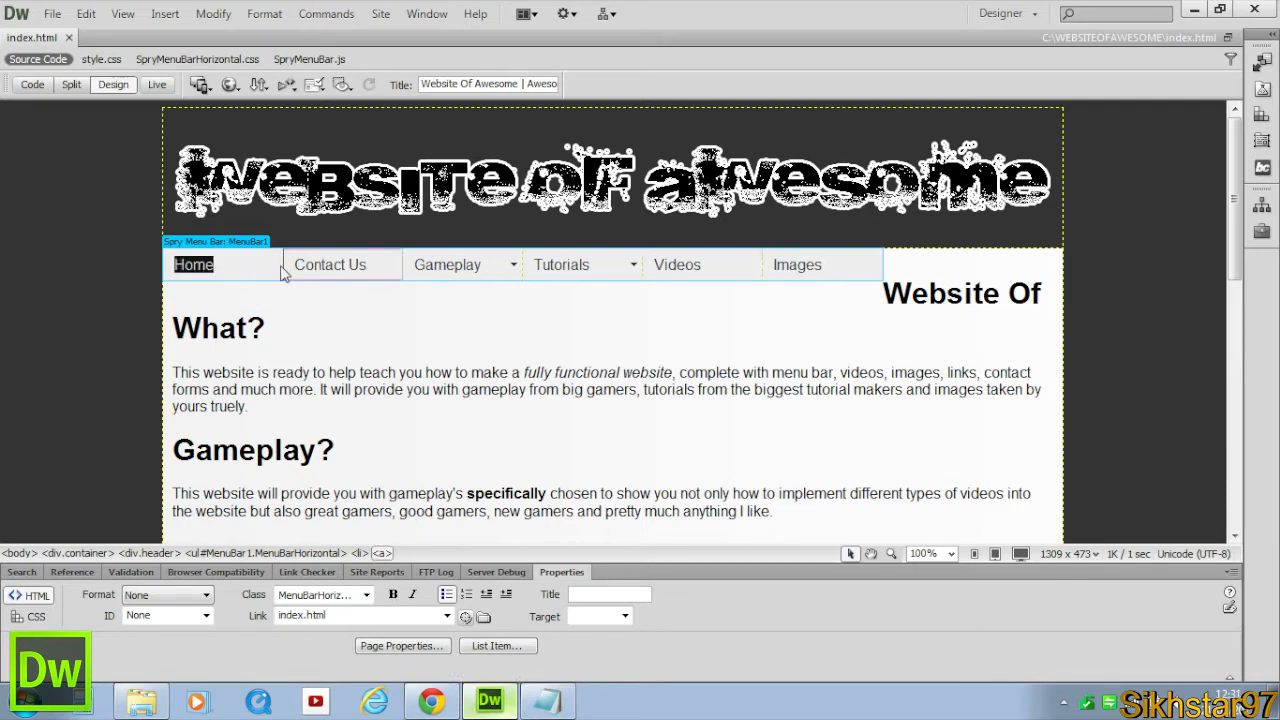
left_click(295, 283)
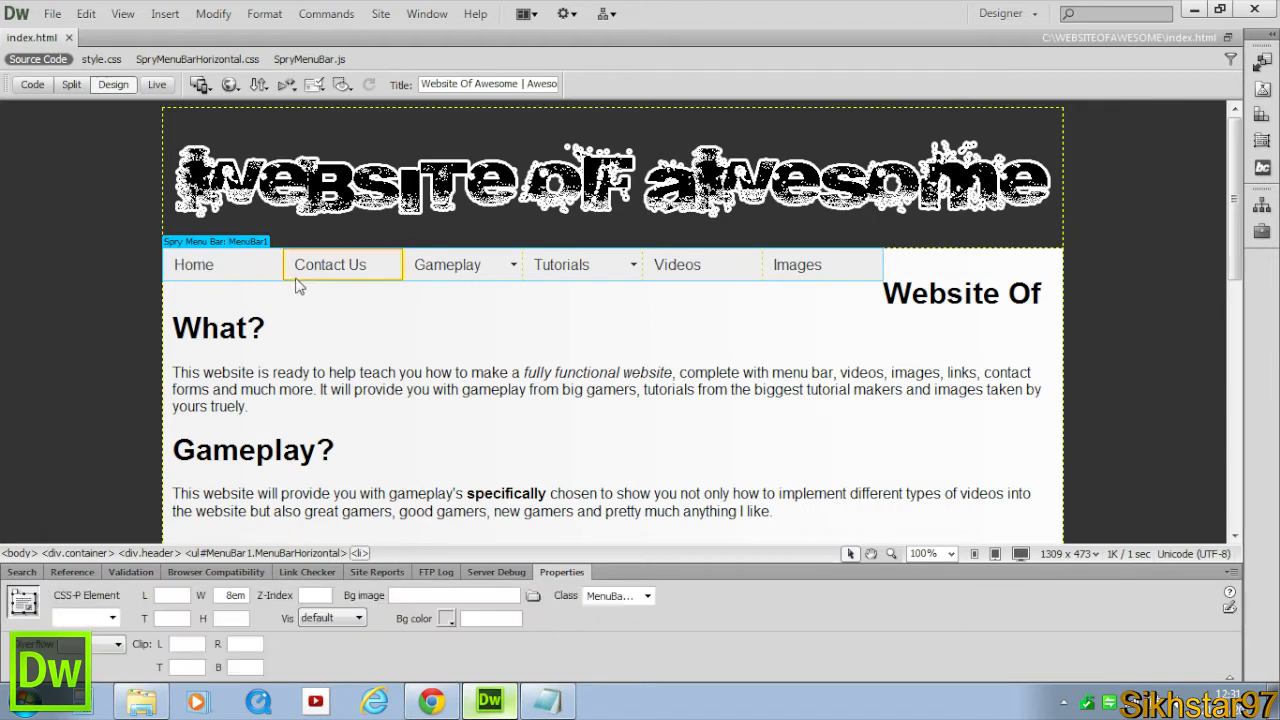
left_click(509, 370)
left_click(487, 286)
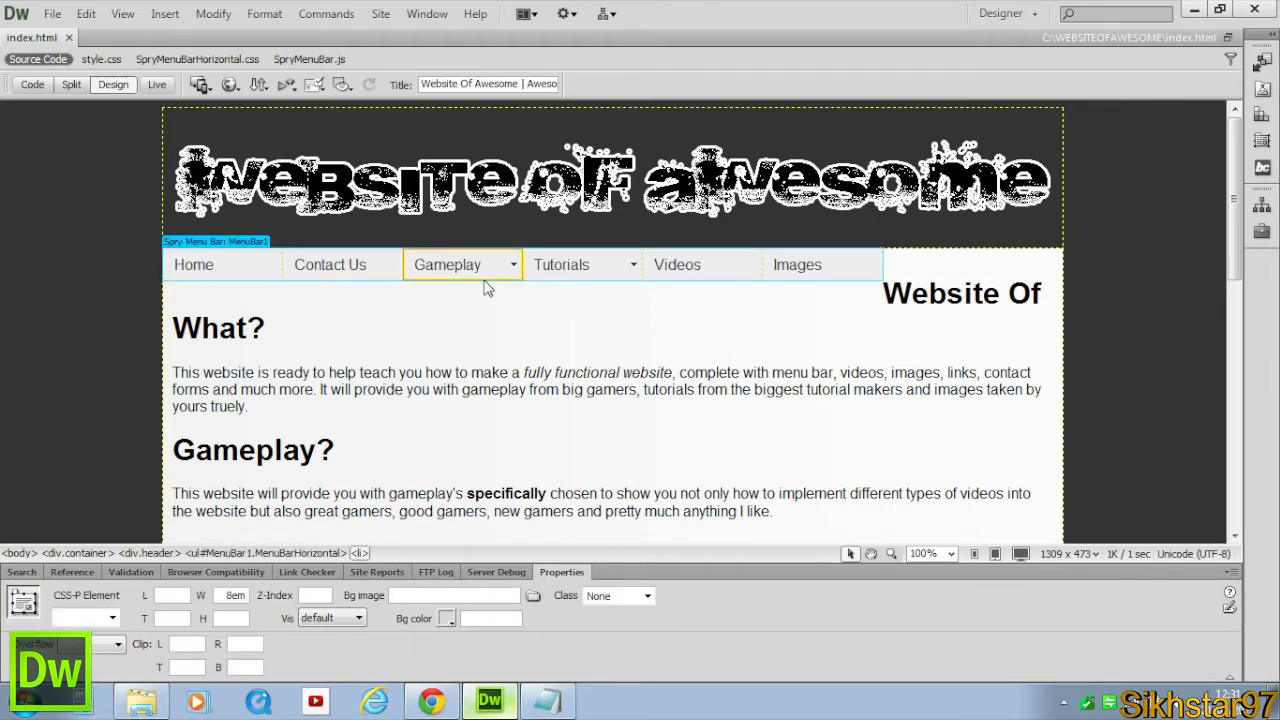
left_click(264, 288)
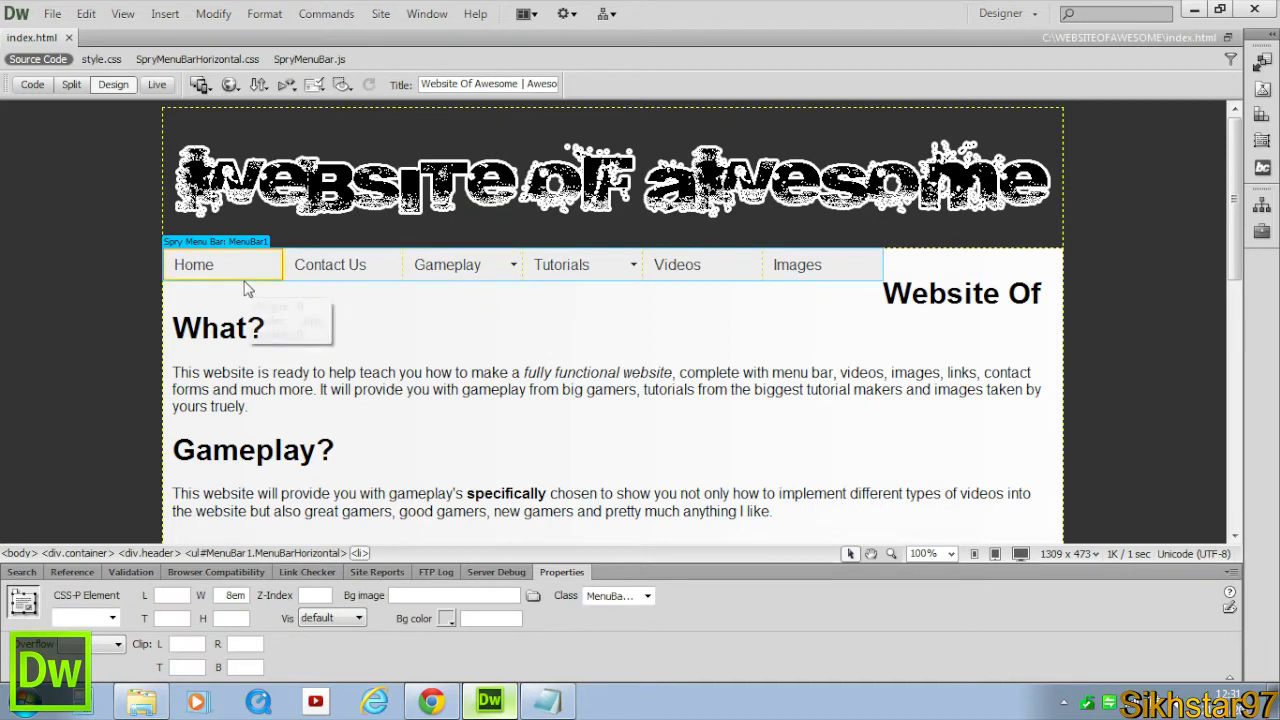
left_click(285, 264)
left_click(751, 266)
left_click(816, 266)
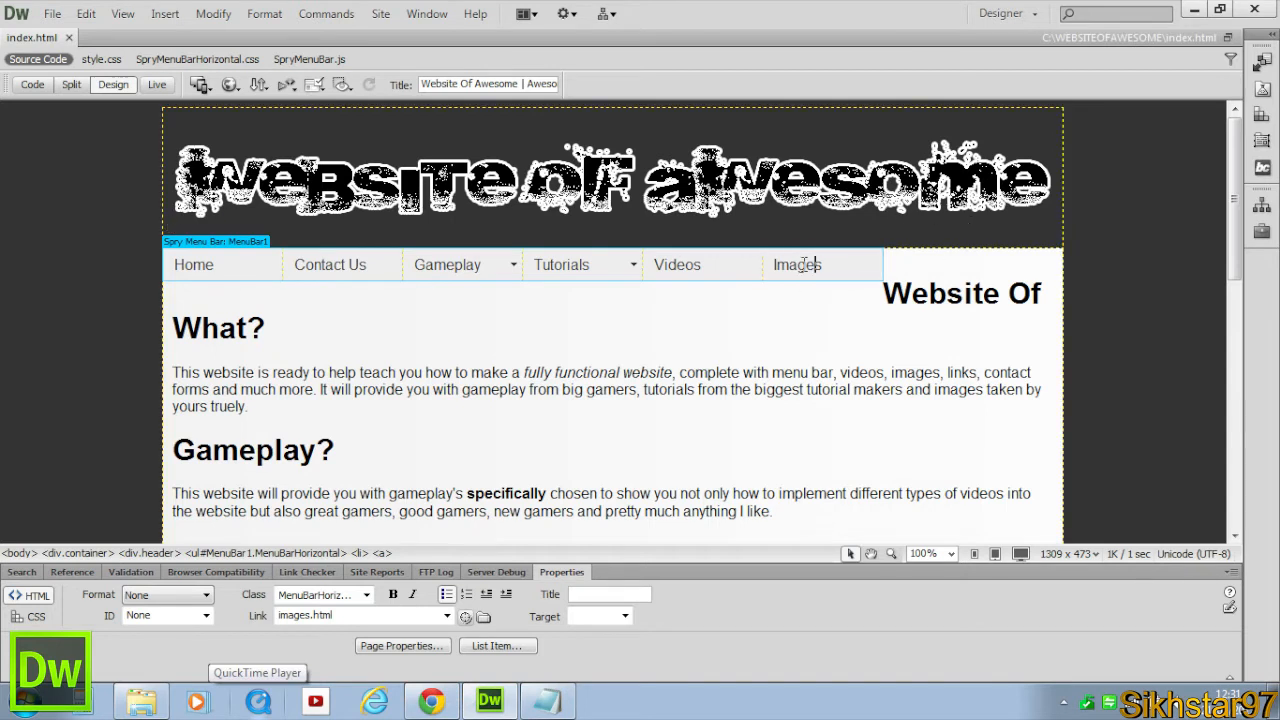
left_click(231, 258)
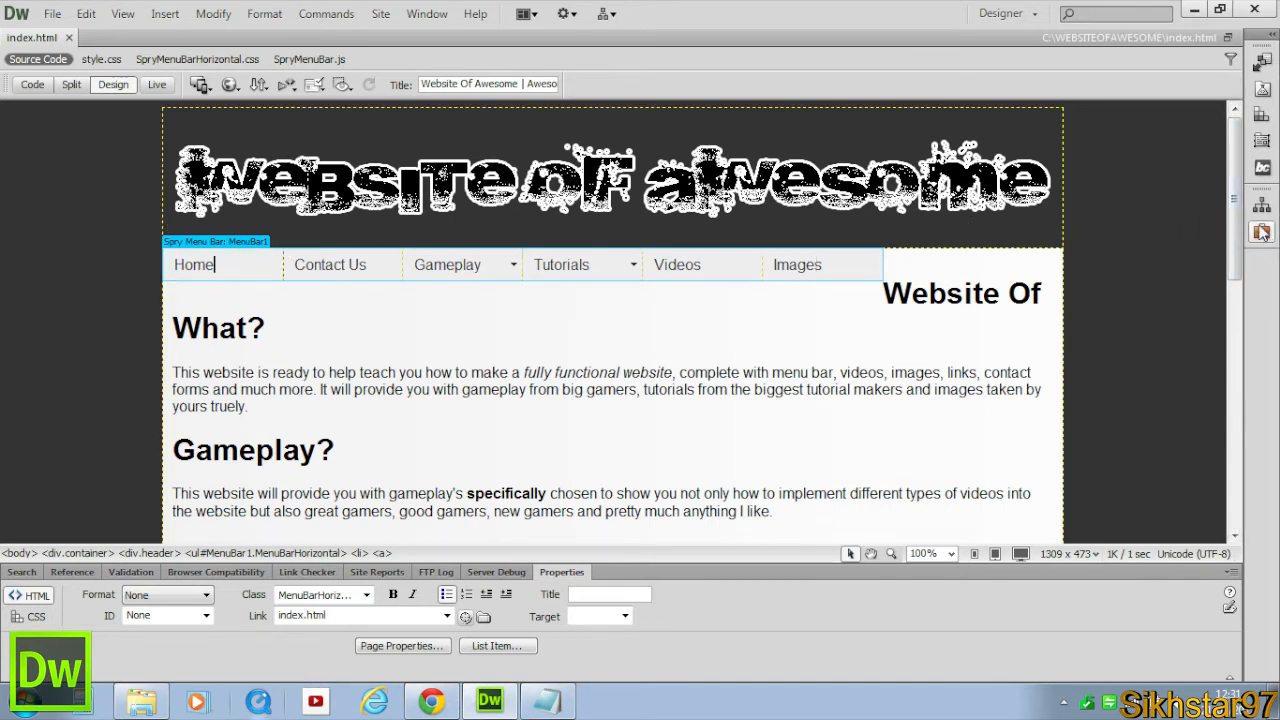
Set the width of the ul.MenuBarHorizontal li rule in SpryMenuBarHorizontal.css to 160 px.
left_click(1262, 115)
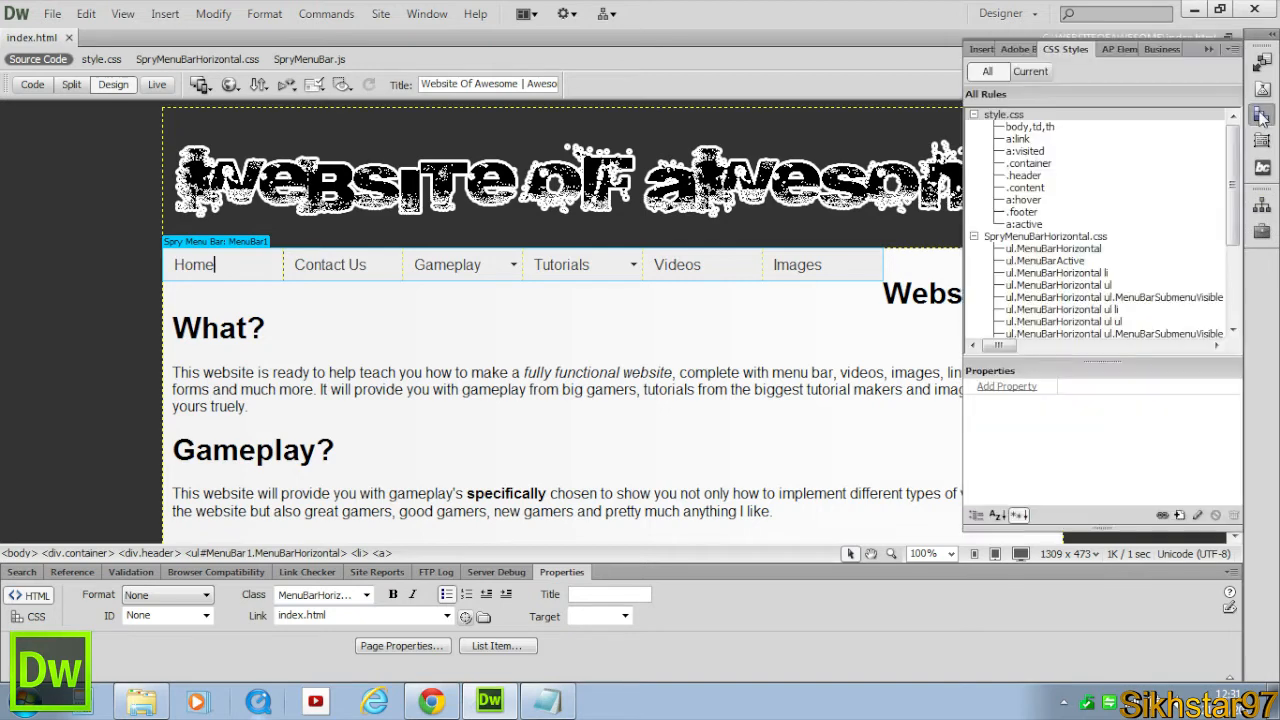
left_click(974, 114)
left_click(1053, 127)
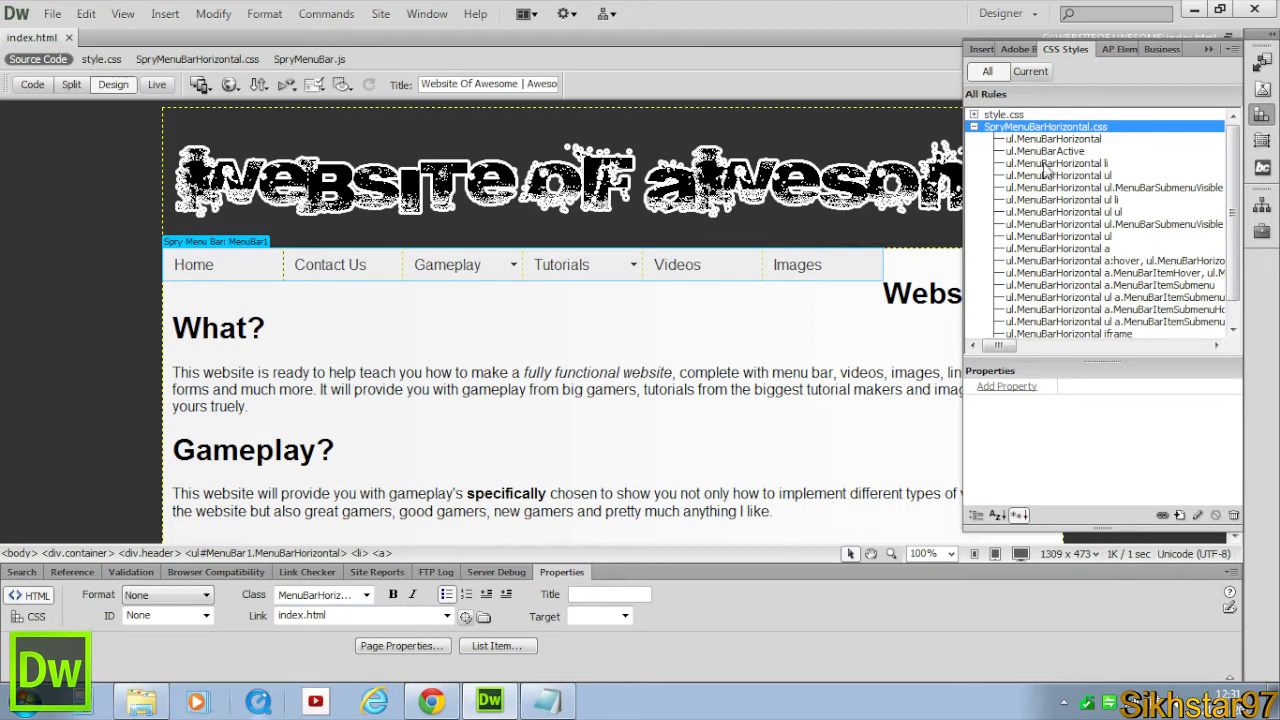
left_click(1045, 163)
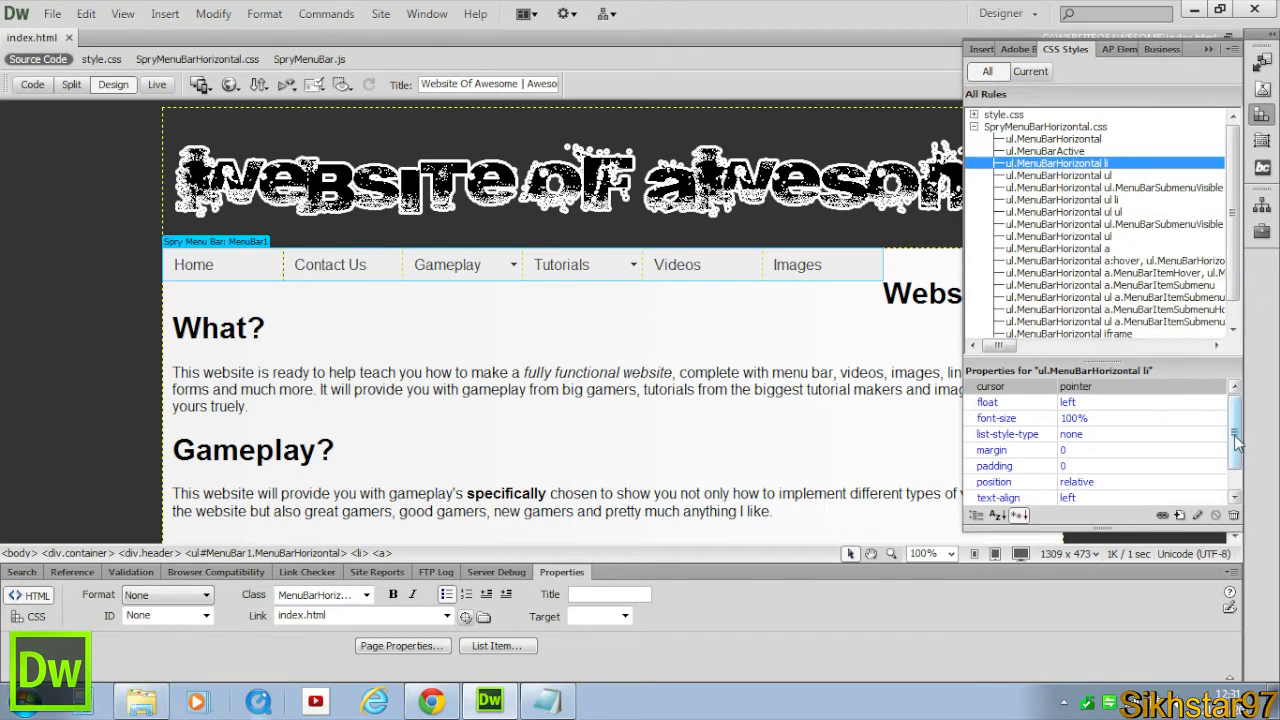
left_click_drag(1234, 432, 1234, 452)
left_click(1114, 481)
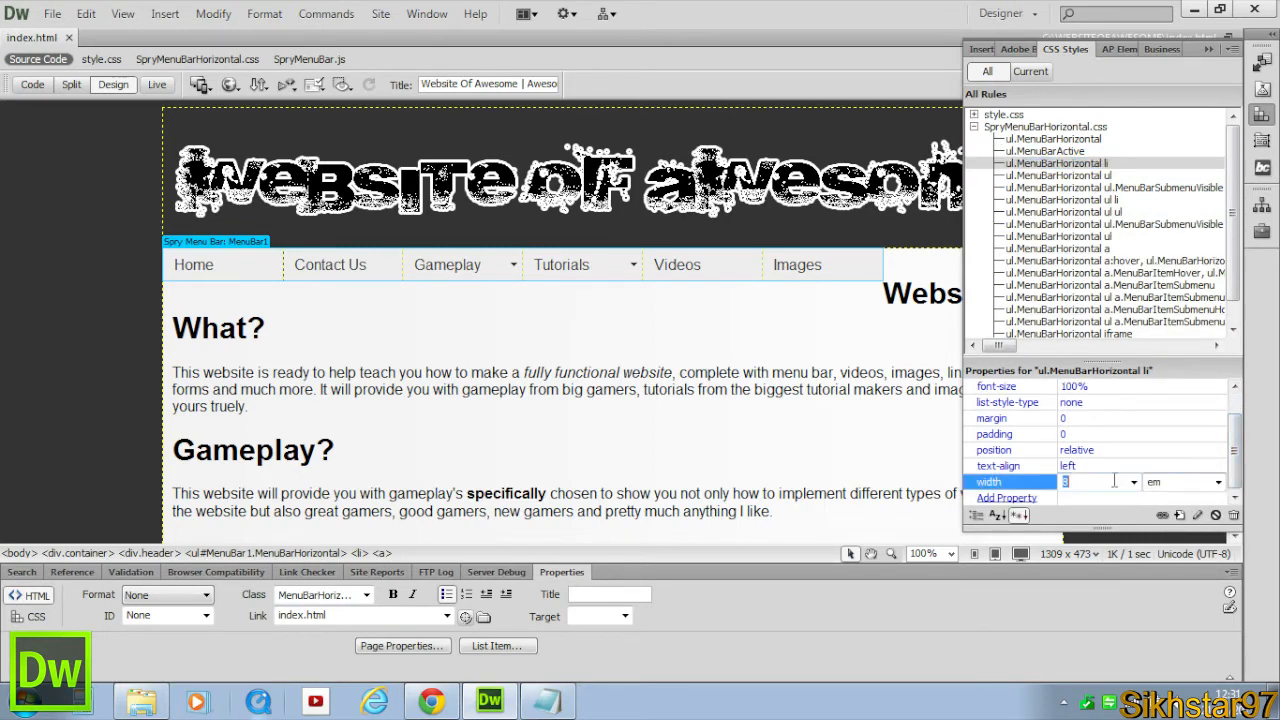
type("160")
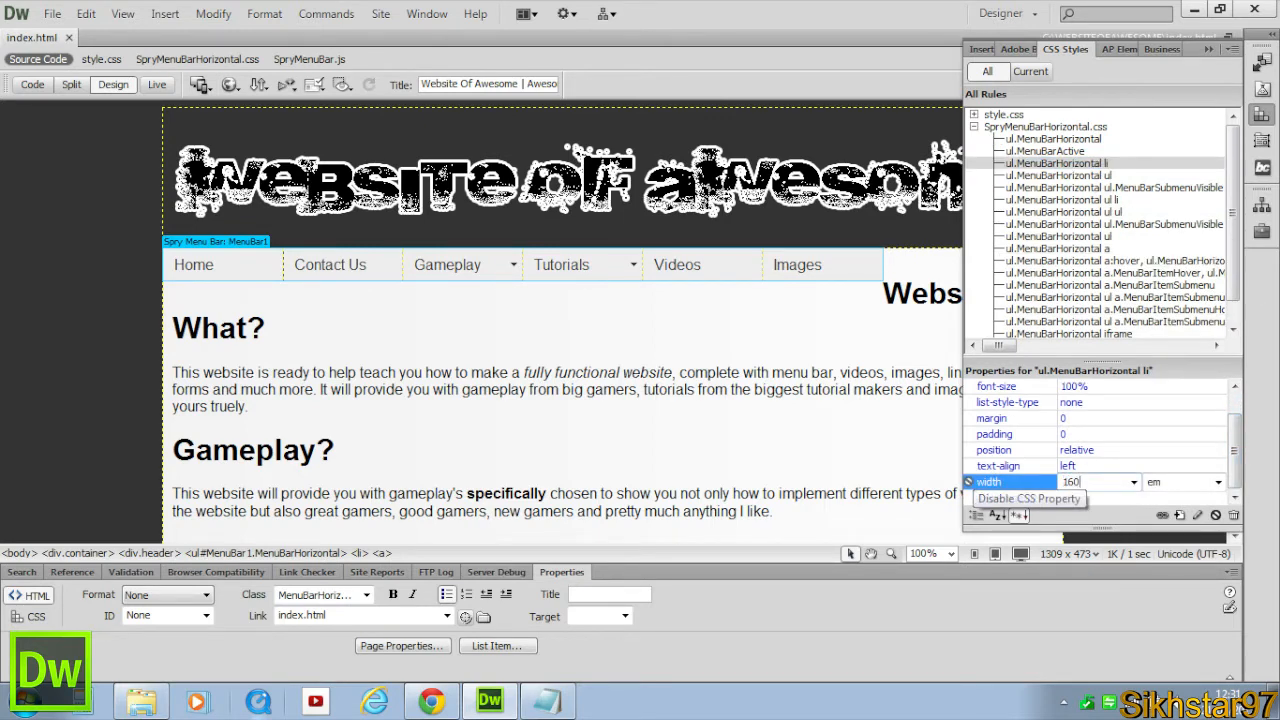
left_click(1218, 482)
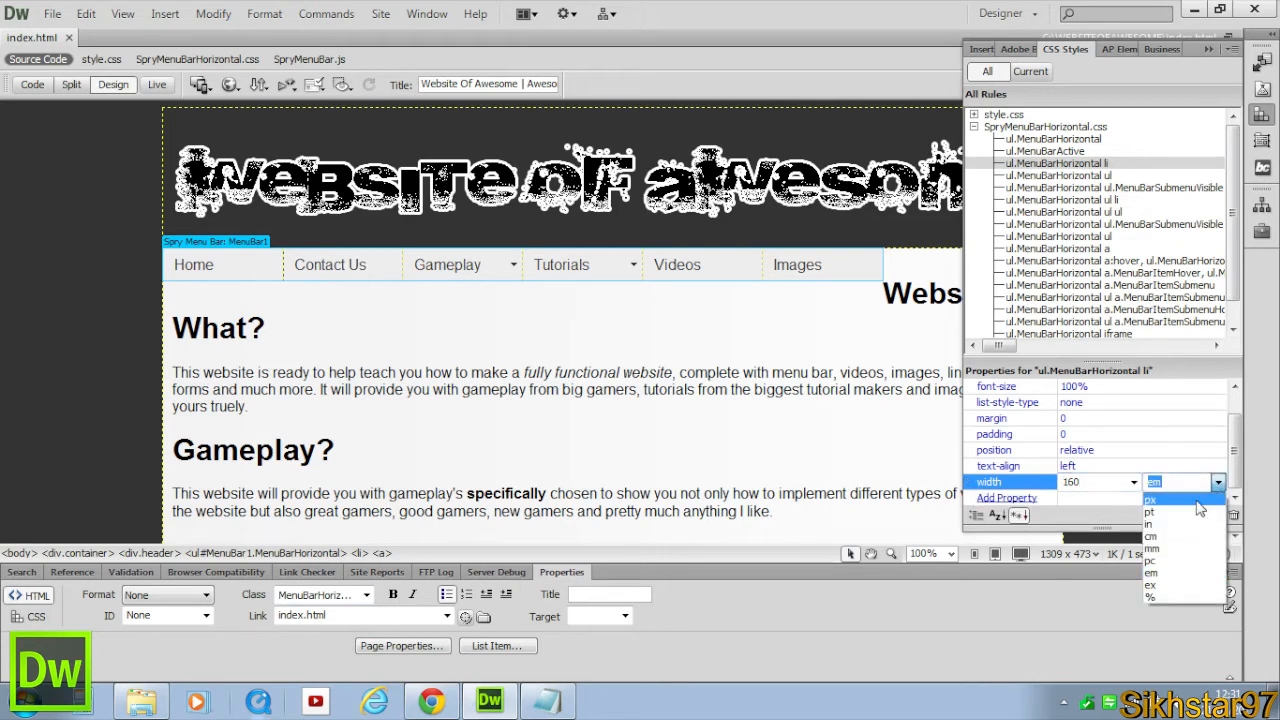
left_click(1150, 499)
Inspect the widened menu bar items in Design view.
left_click(769, 389)
left_click(963, 266)
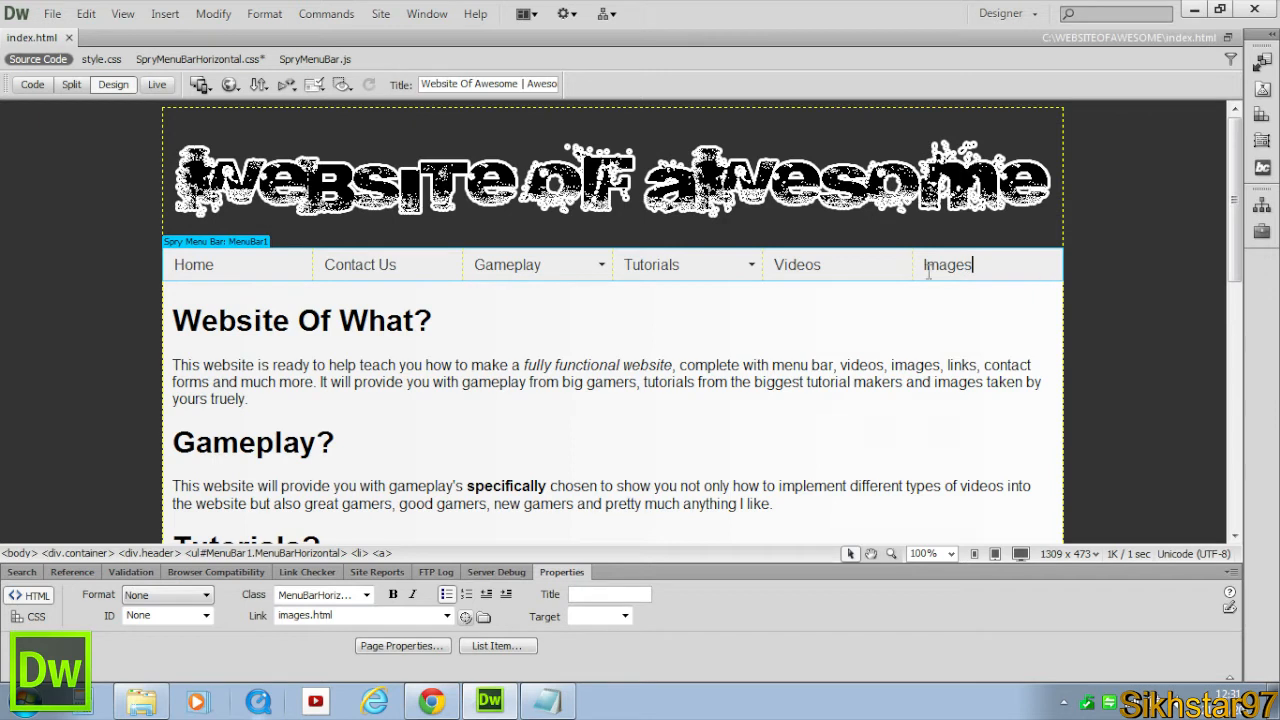
left_click(864, 262)
left_click(692, 264)
left_click(506, 272)
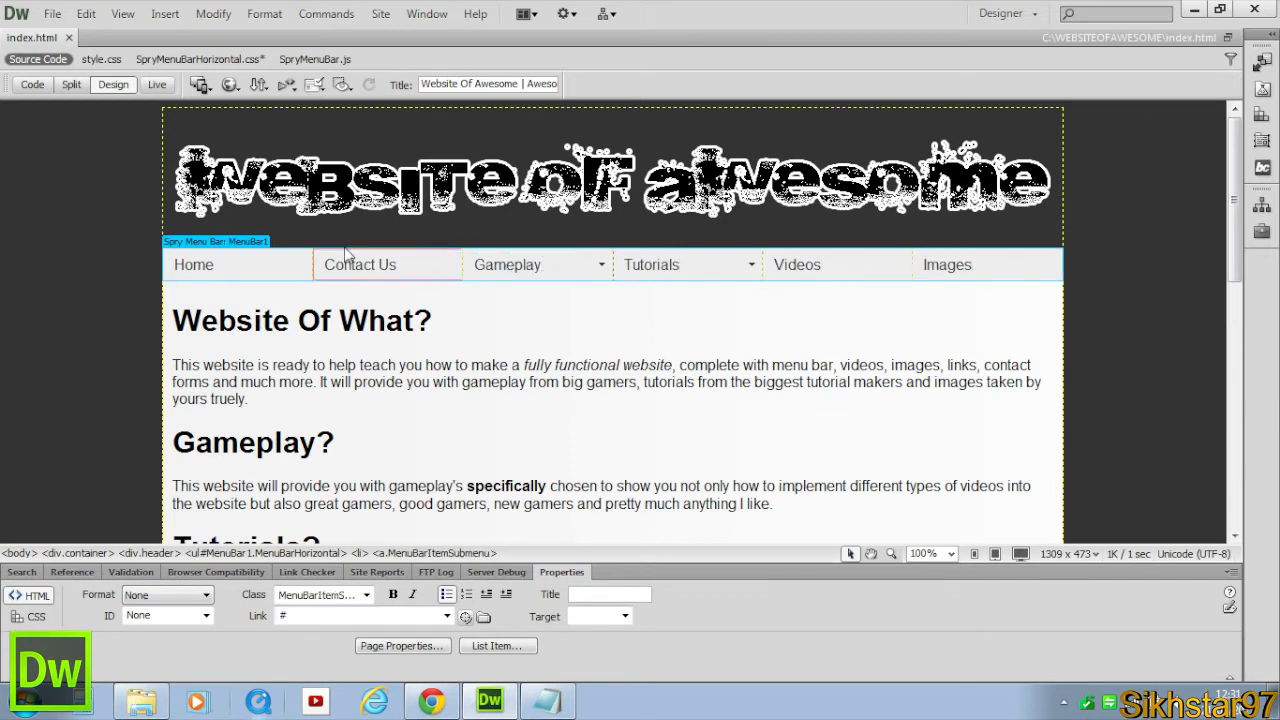
left_click(363, 264)
left_click(264, 266)
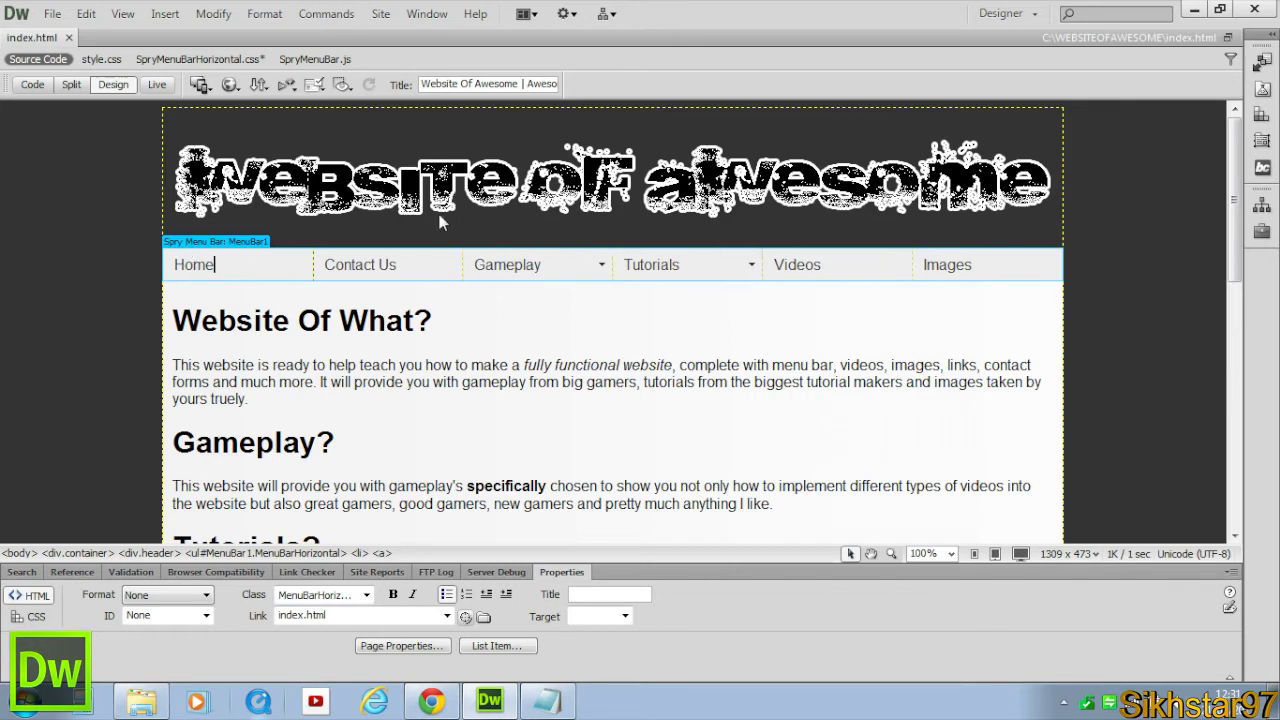
left_click(462, 311)
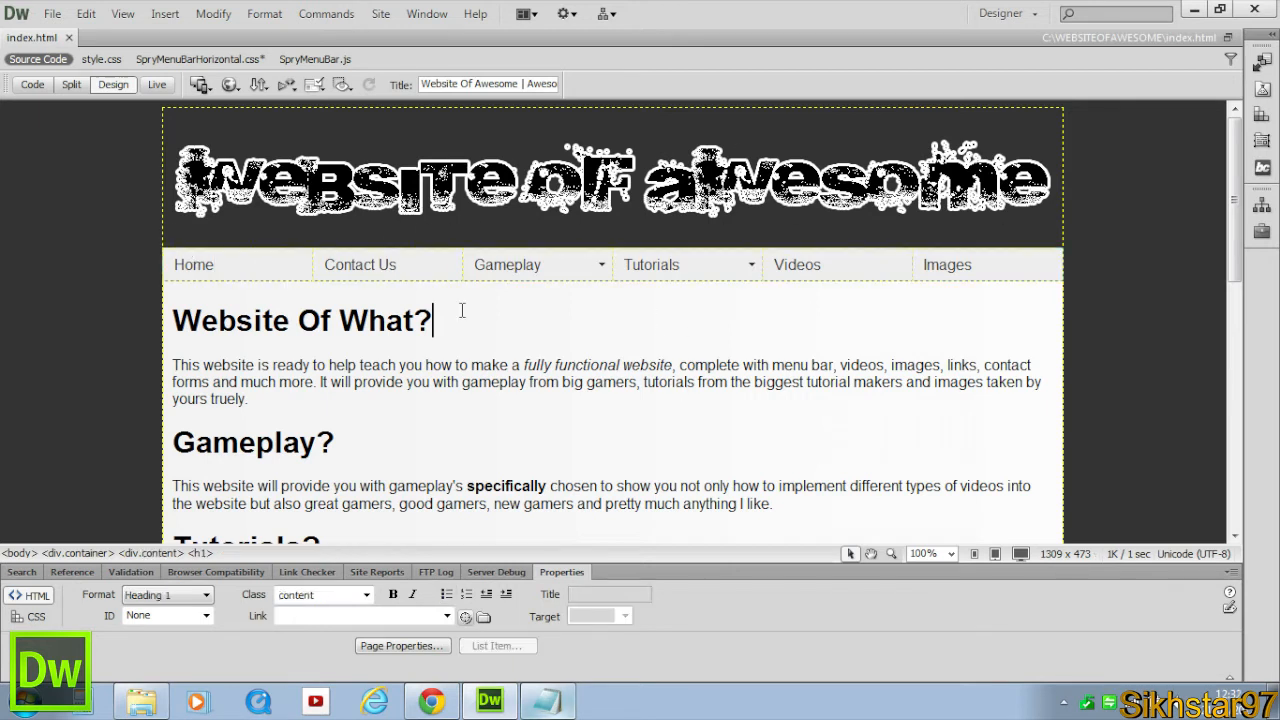
left_click(555, 265)
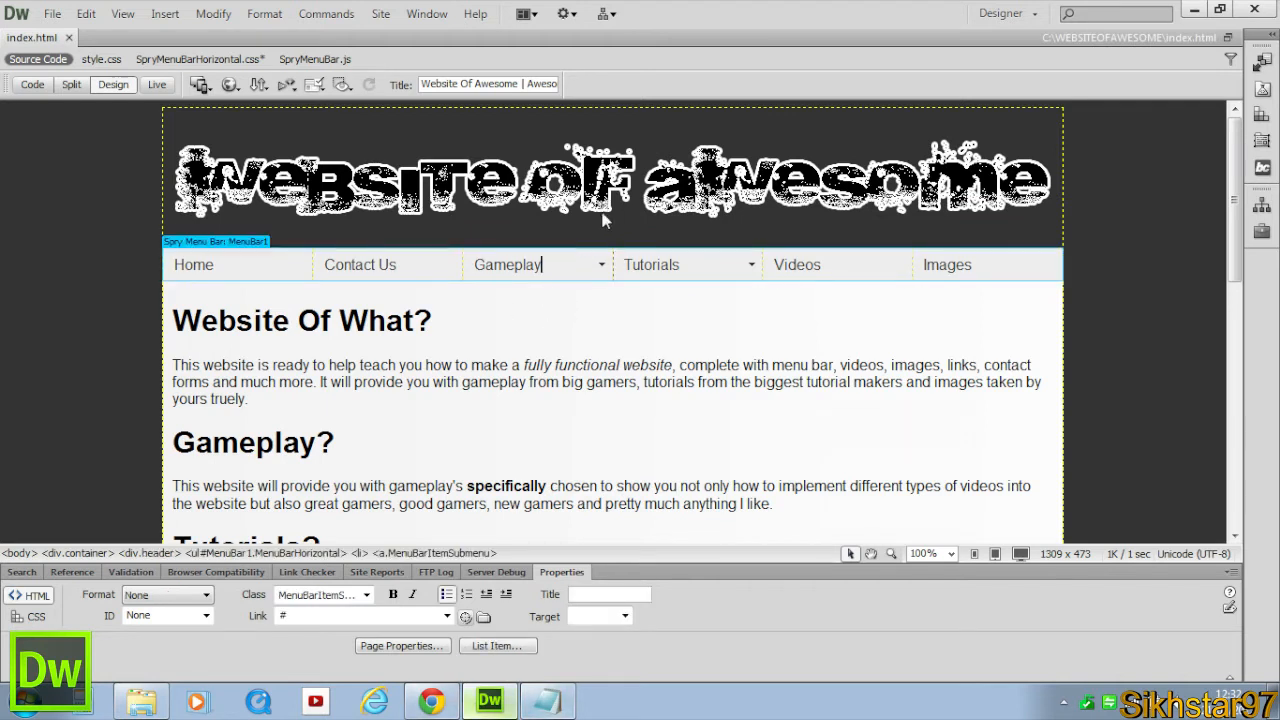
left_click(516, 310)
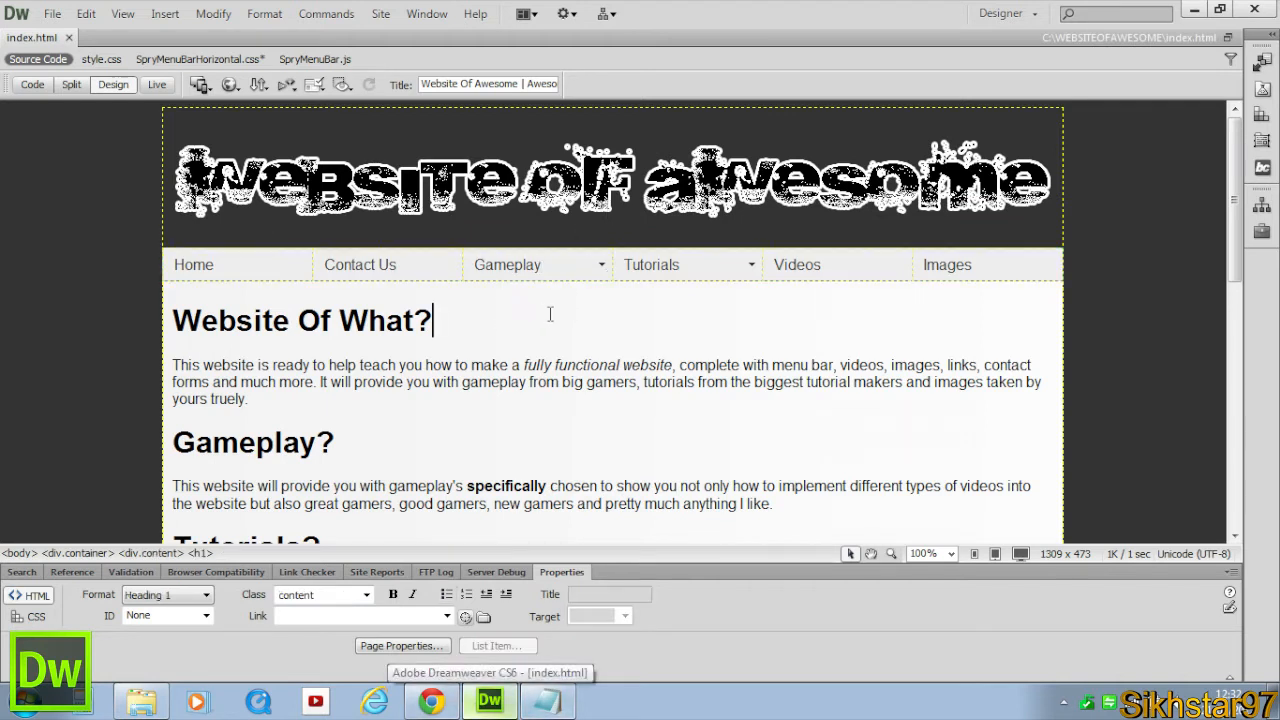
left_click(565, 268)
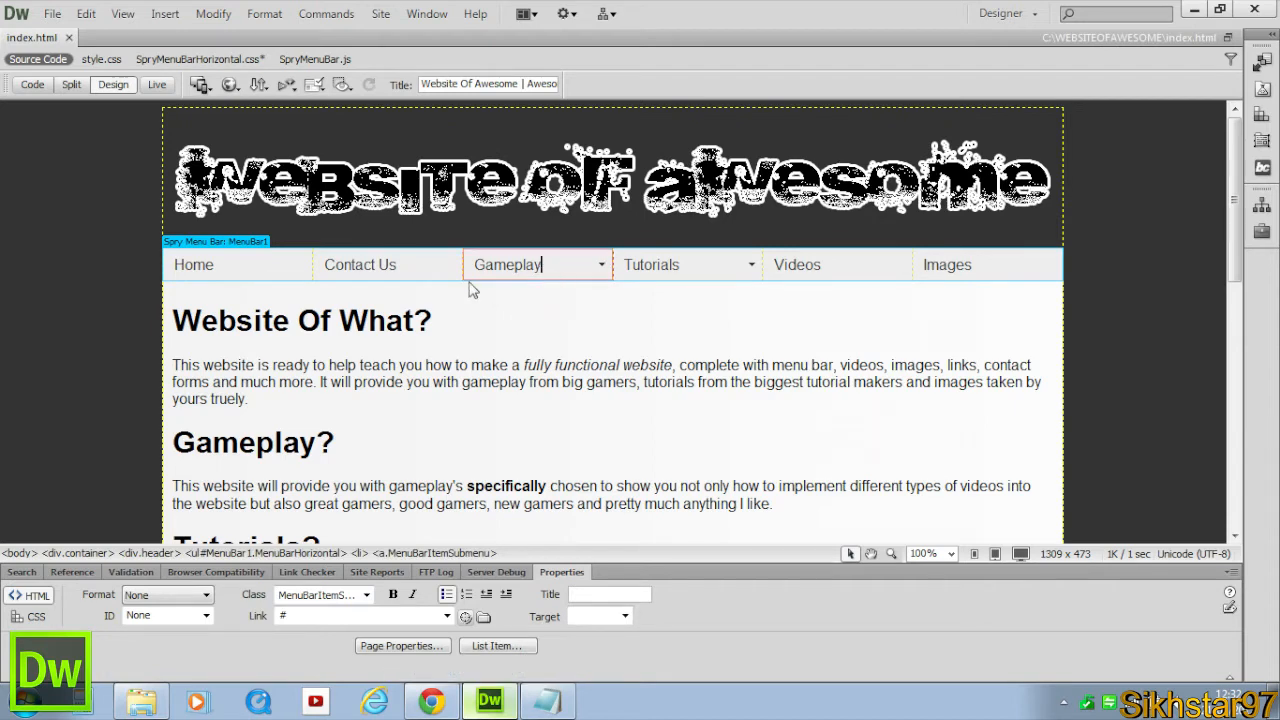
Switch the ul.MenuBarHorizontal ul li rule's width to pixels and enter a new width value.
left_click(1262, 114)
left_click(1056, 165)
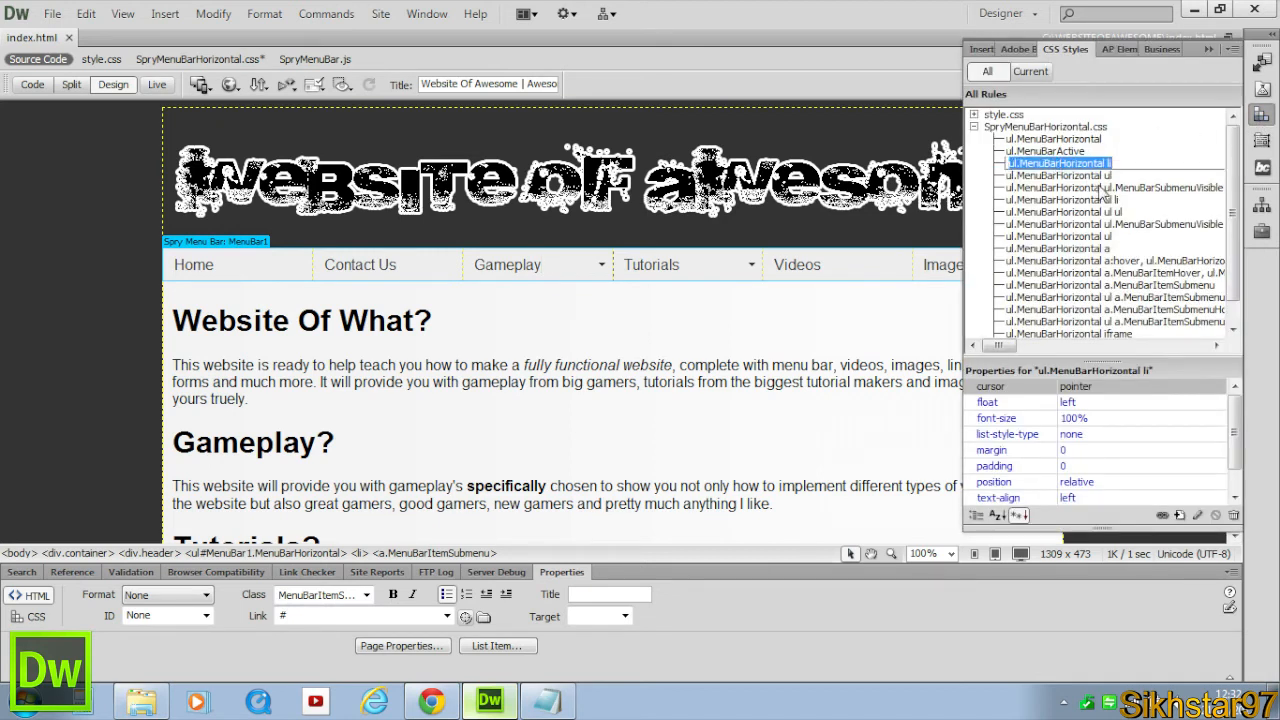
left_click(1108, 200)
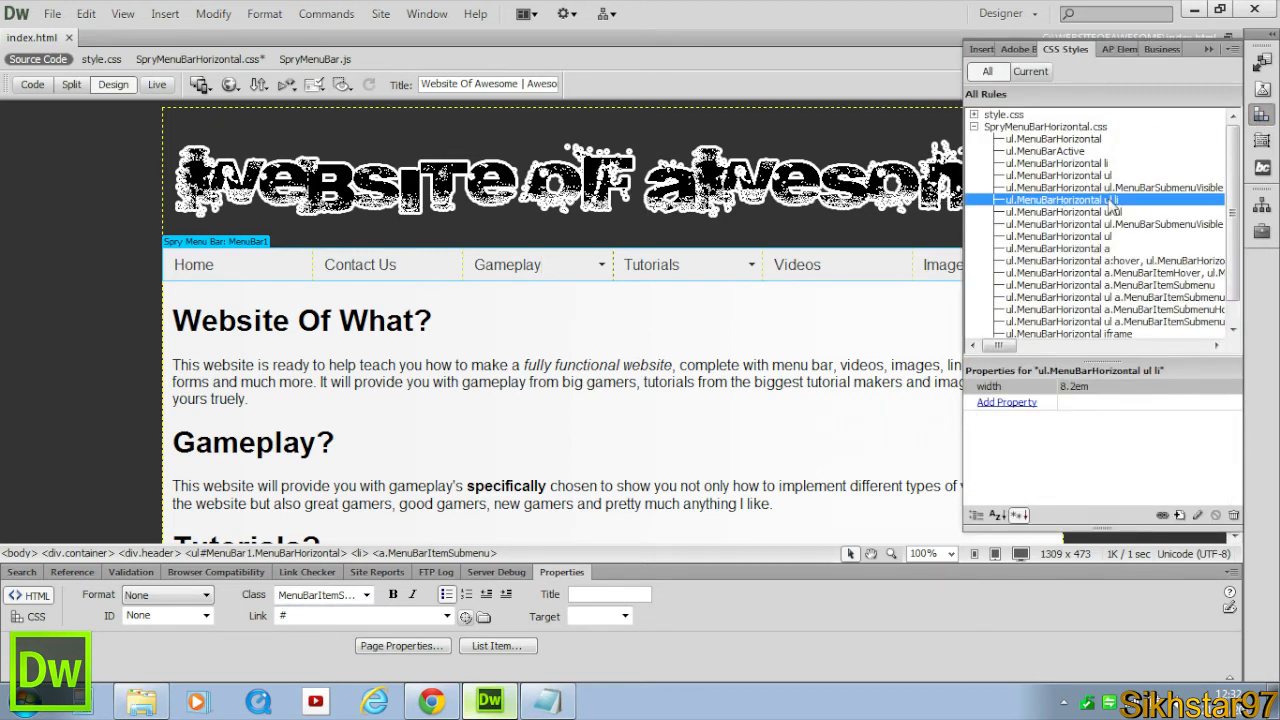
left_click(1084, 388)
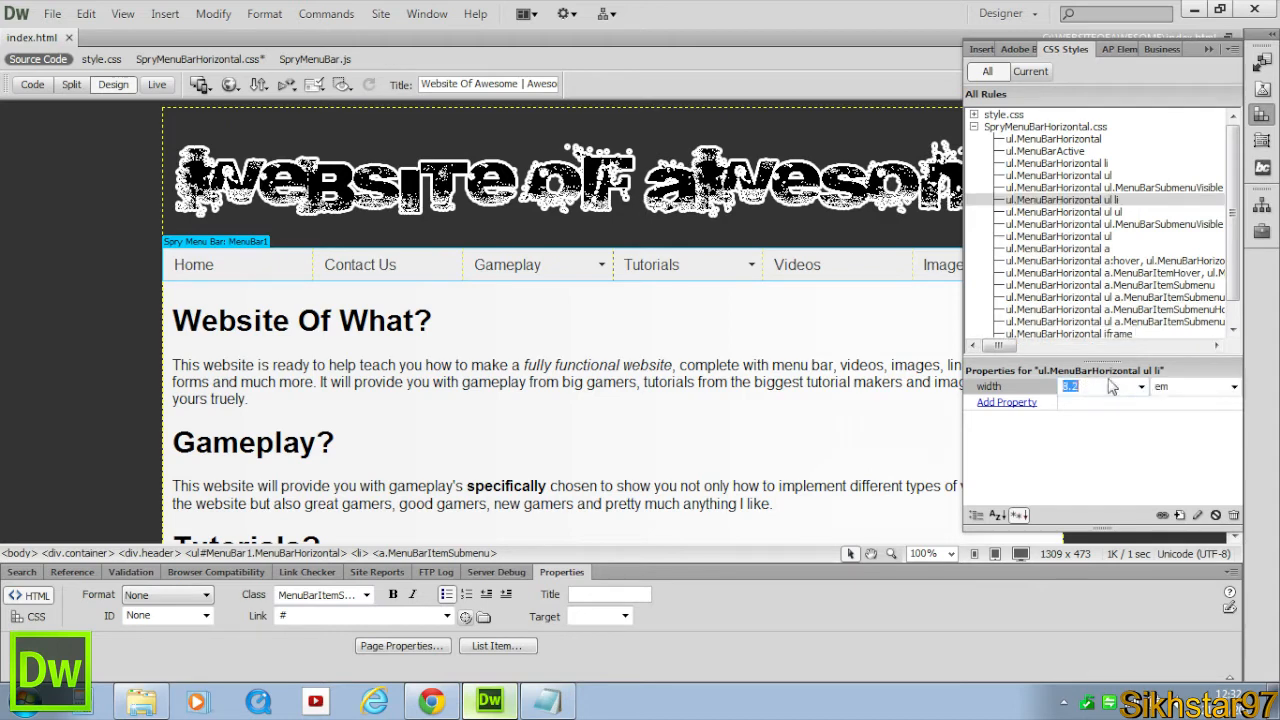
left_click(1234, 387)
left_click(1165, 404)
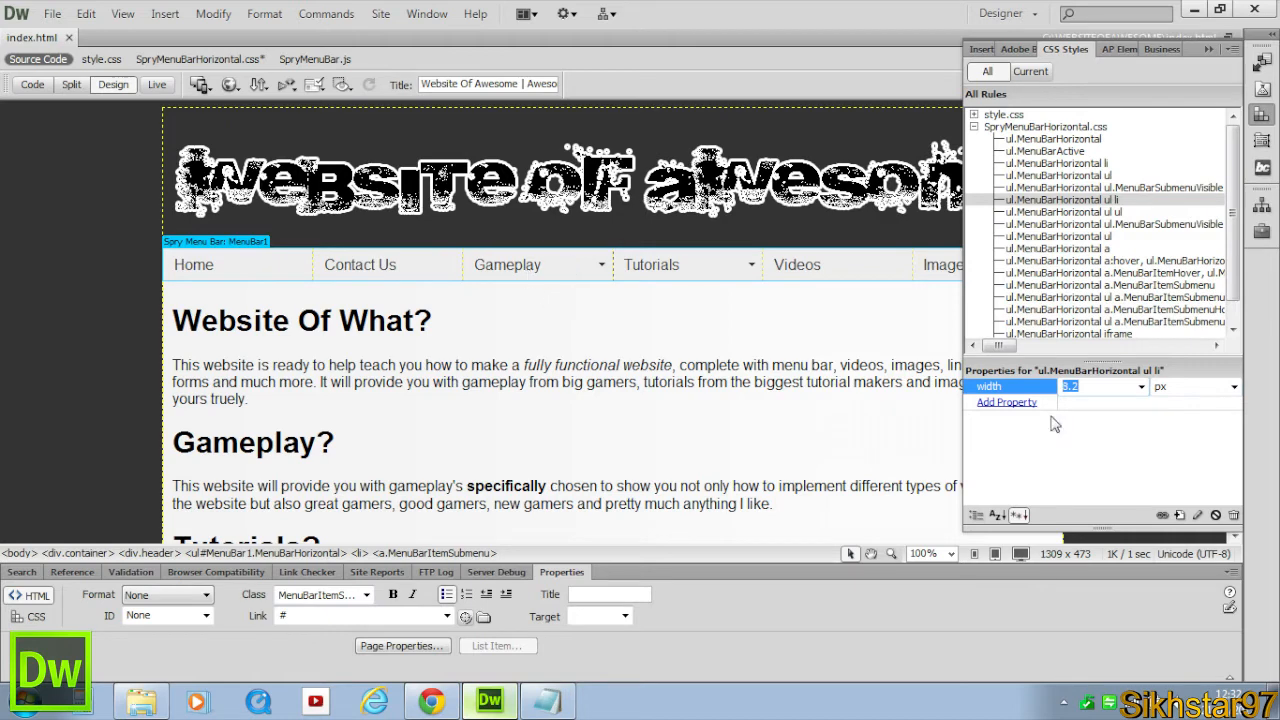
type("140")
key("Return")
left_click(755, 366)
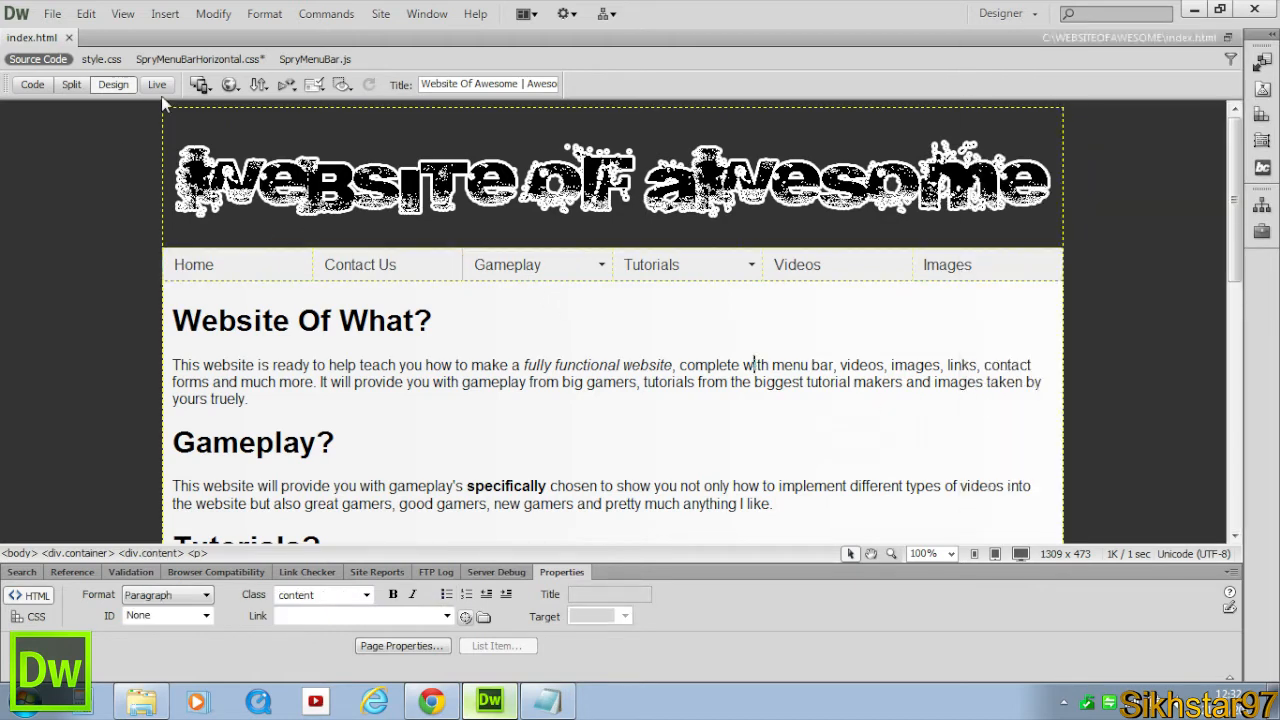
Inspect the Tutorials and Home menu items in the page.
left_click(157, 85)
mouse_move(548, 272)
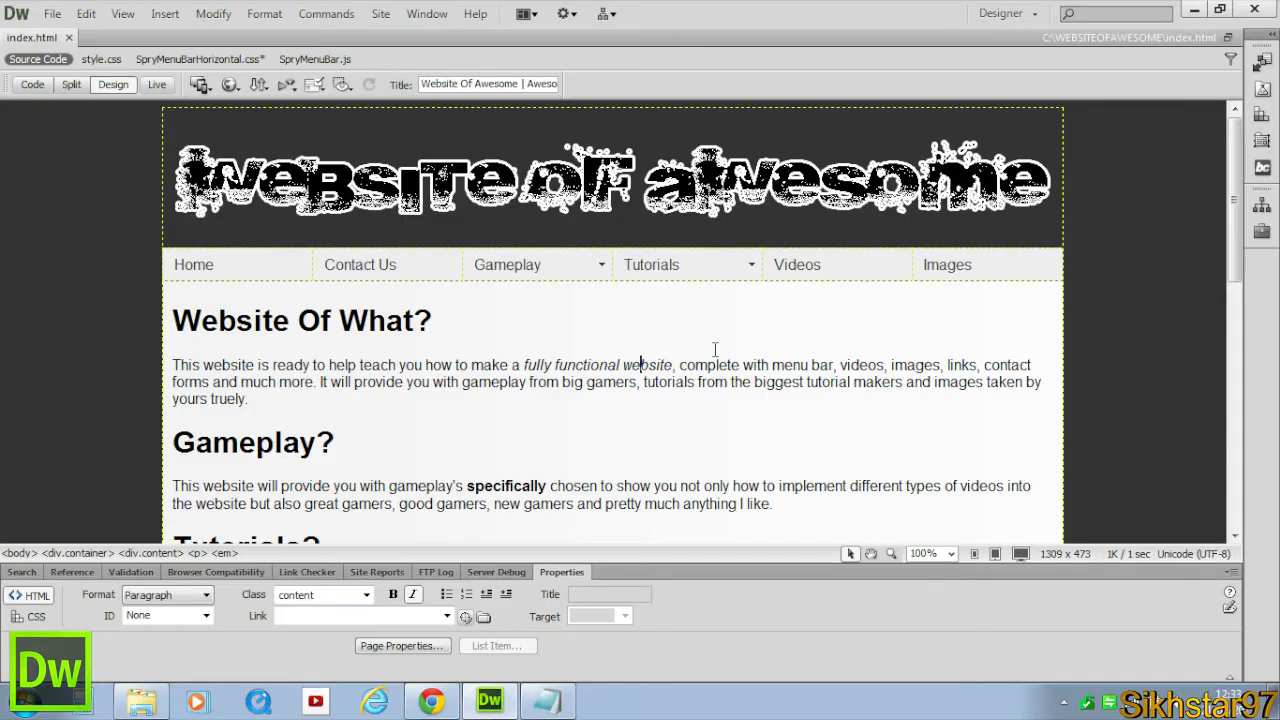
left_click(698, 263)
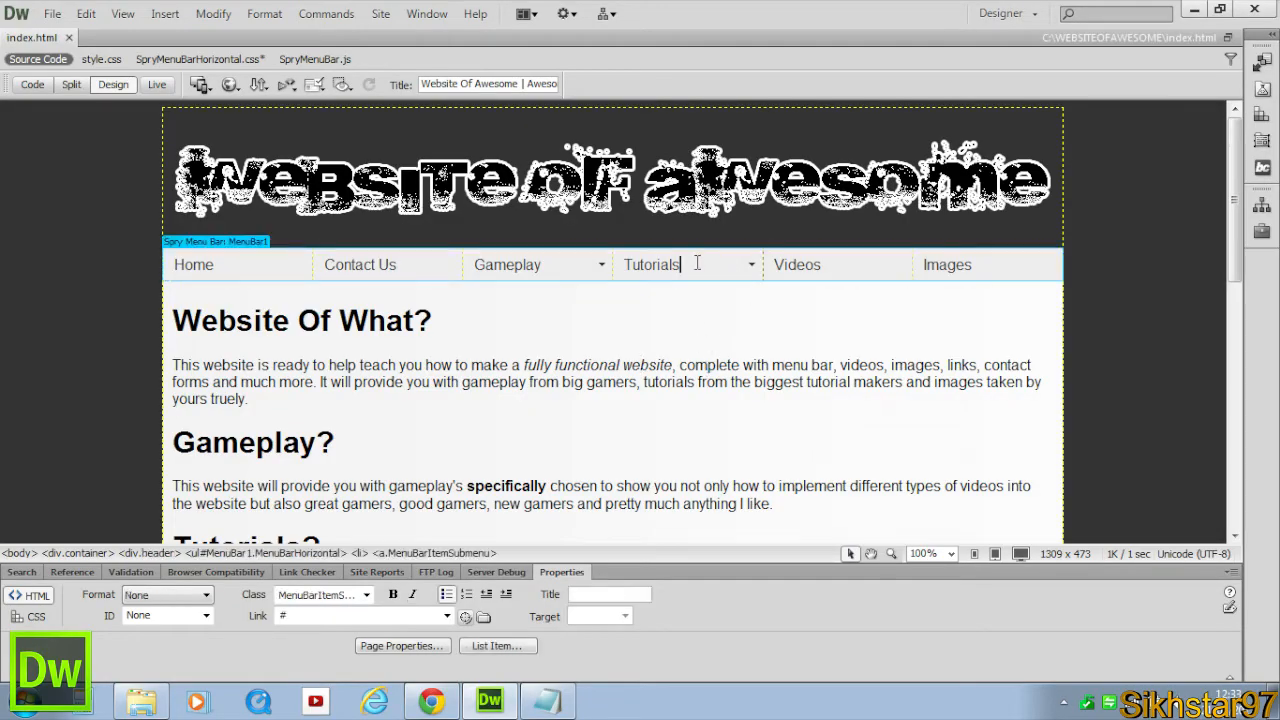
left_click(289, 268)
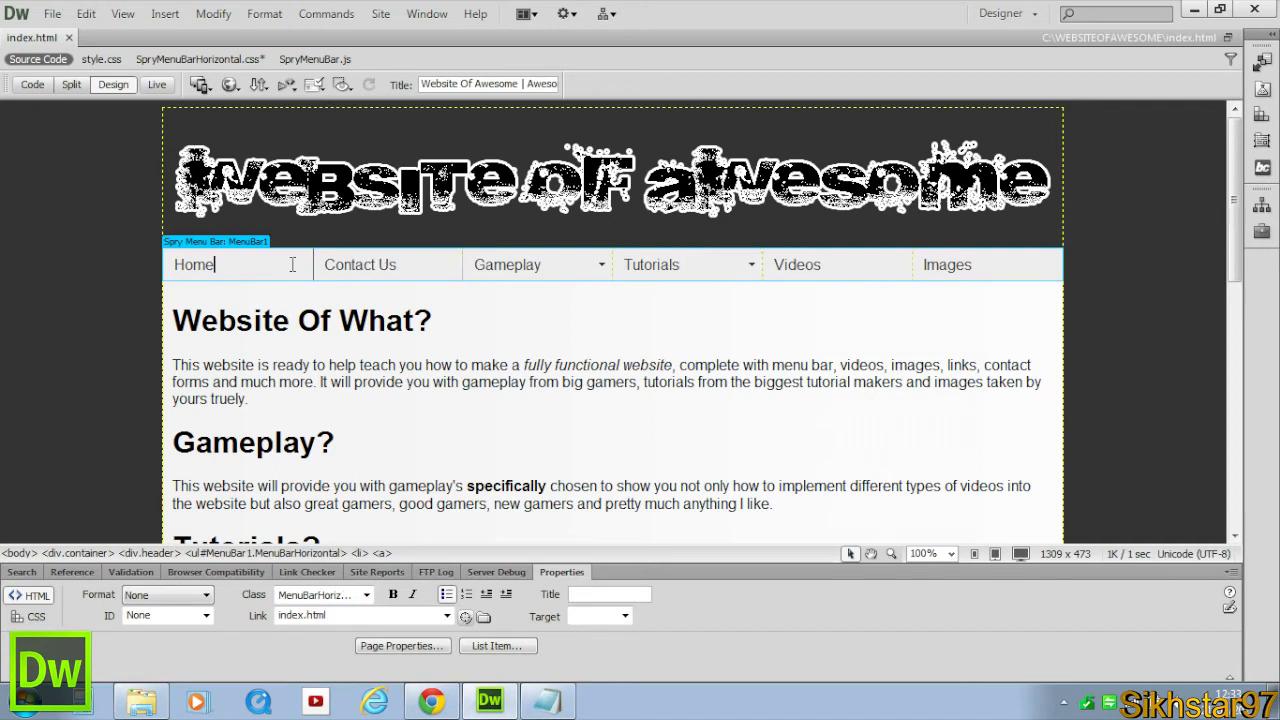
Inspect the Home, Tutorials and Videos menu items in the Design view.
left_click(424, 268)
left_click(537, 268)
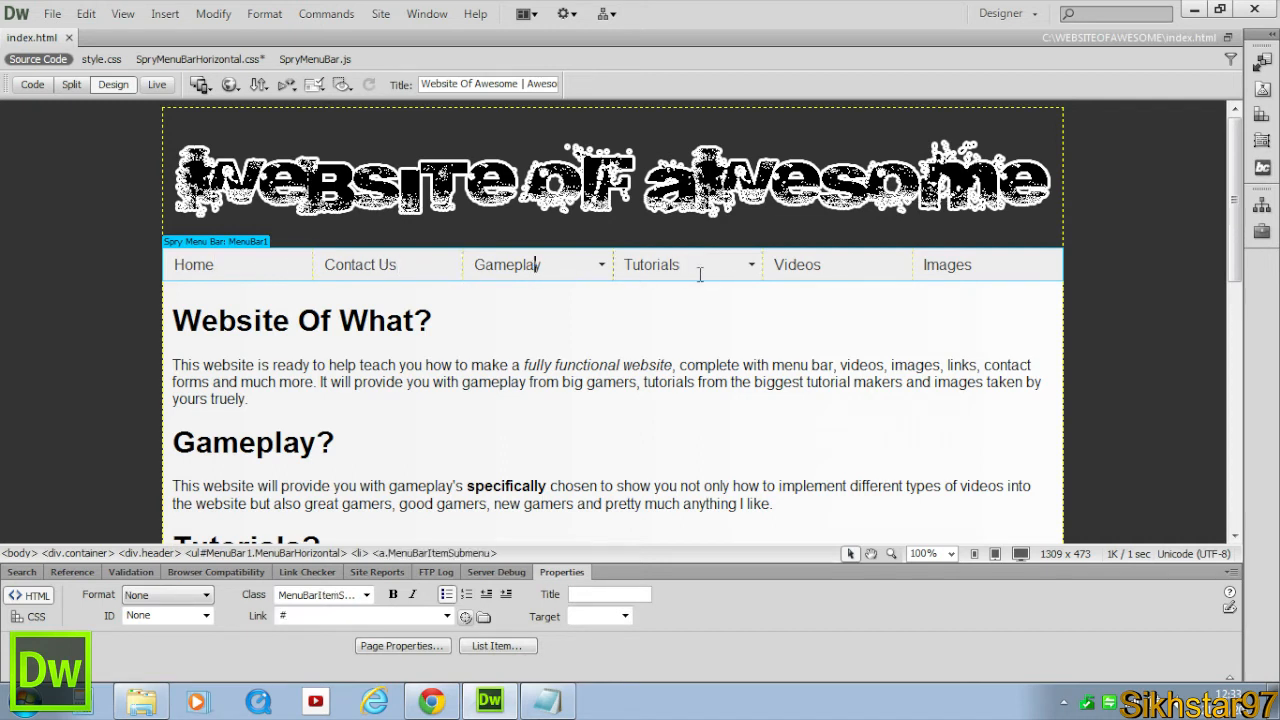
left_click(838, 277)
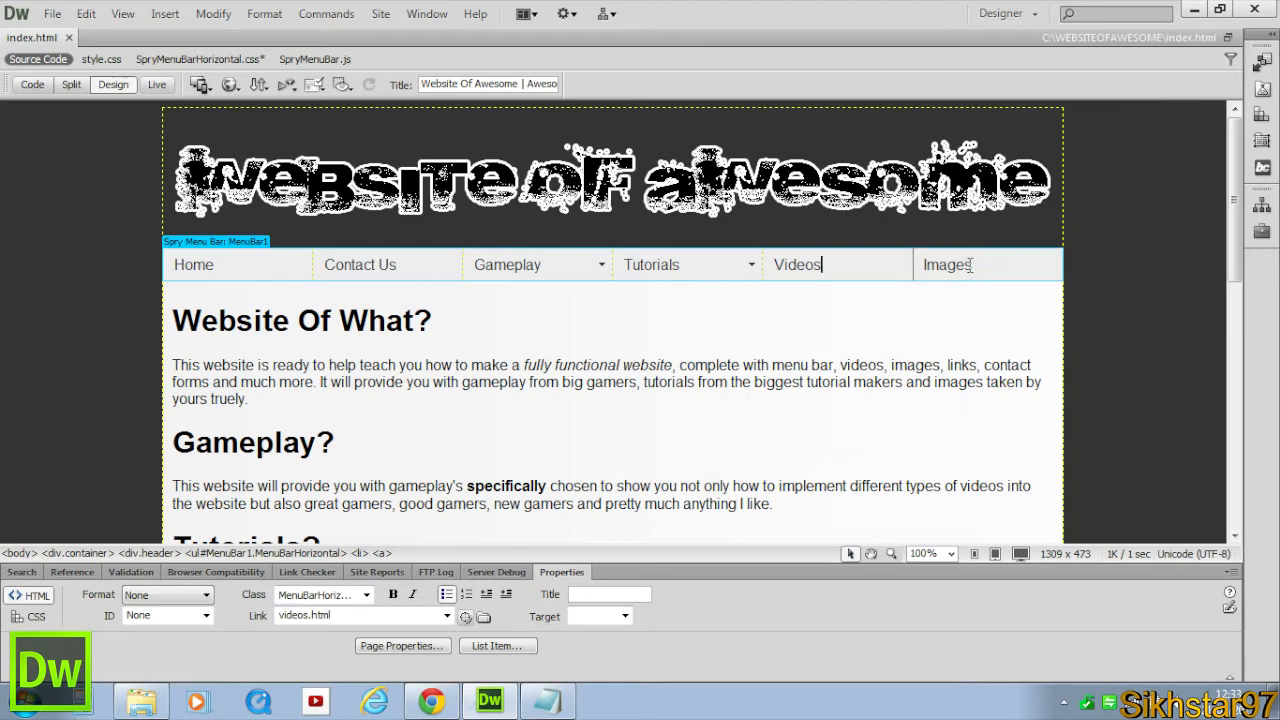
Set the ul.MenuBarHorizontal a rule's text color to #000 and background color to #CCC.
left_click(1262, 114)
left_click(1118, 200)
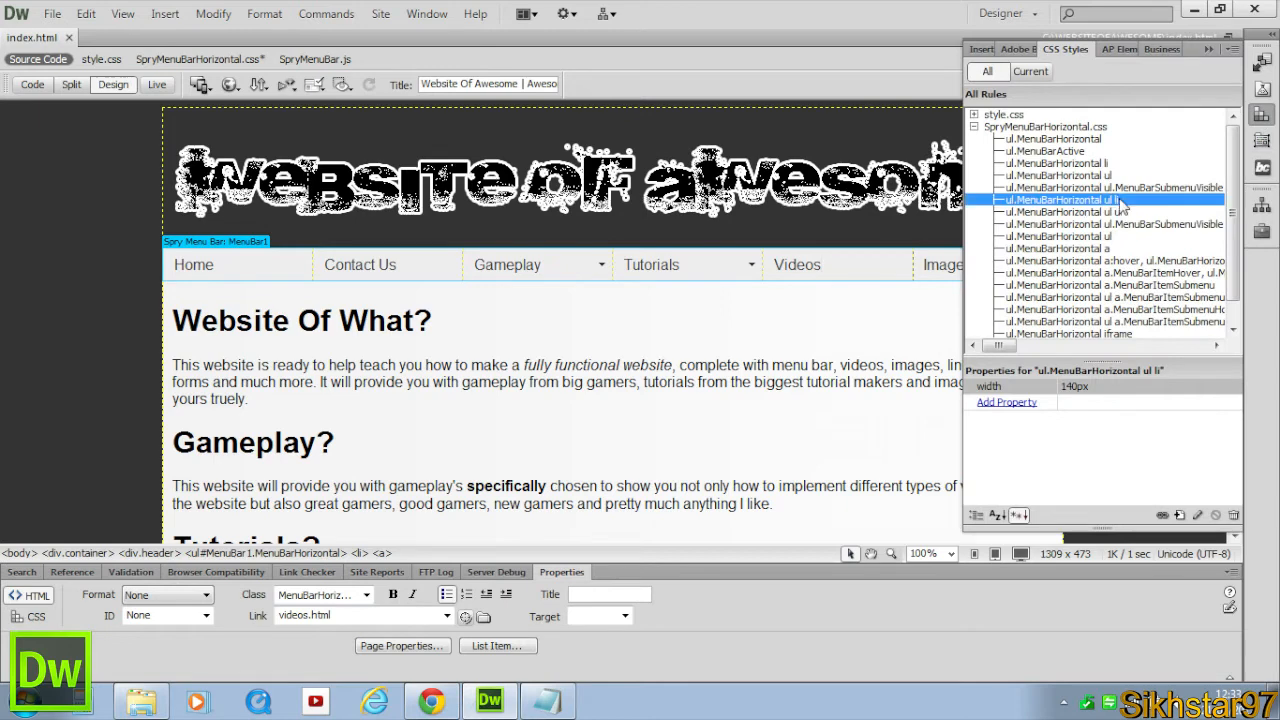
left_click(1066, 249)
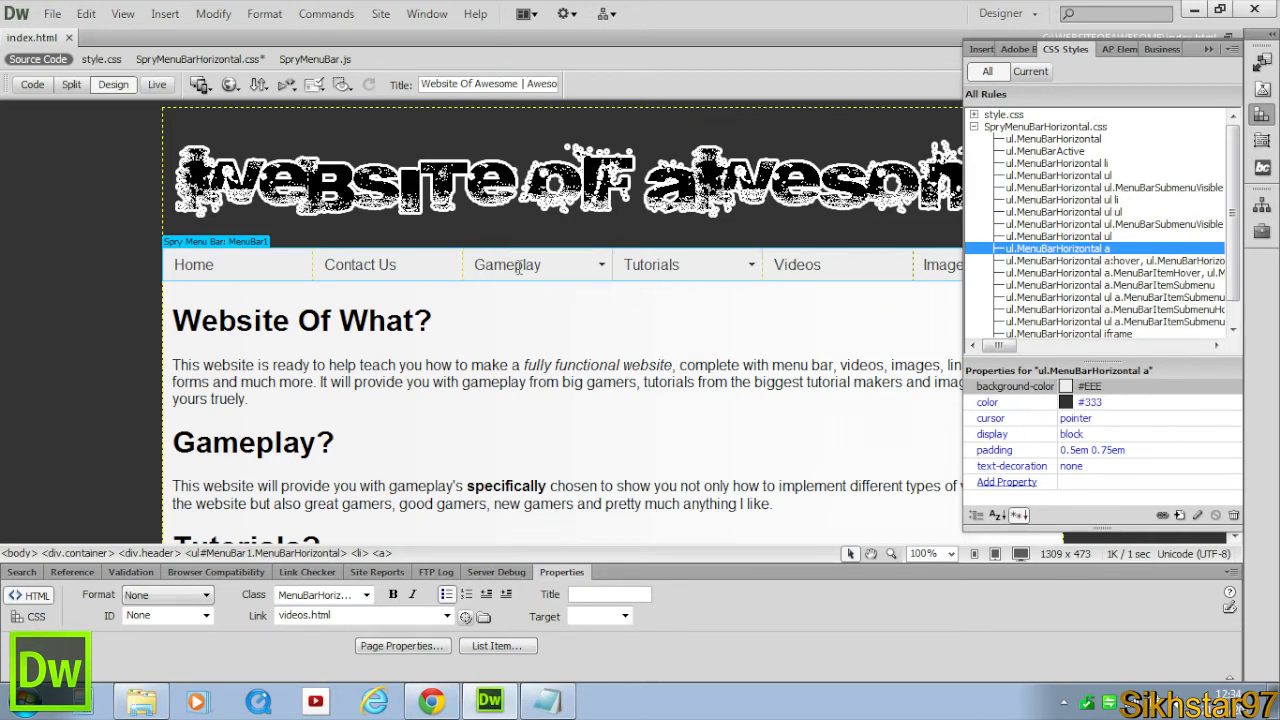
left_click(1066, 402)
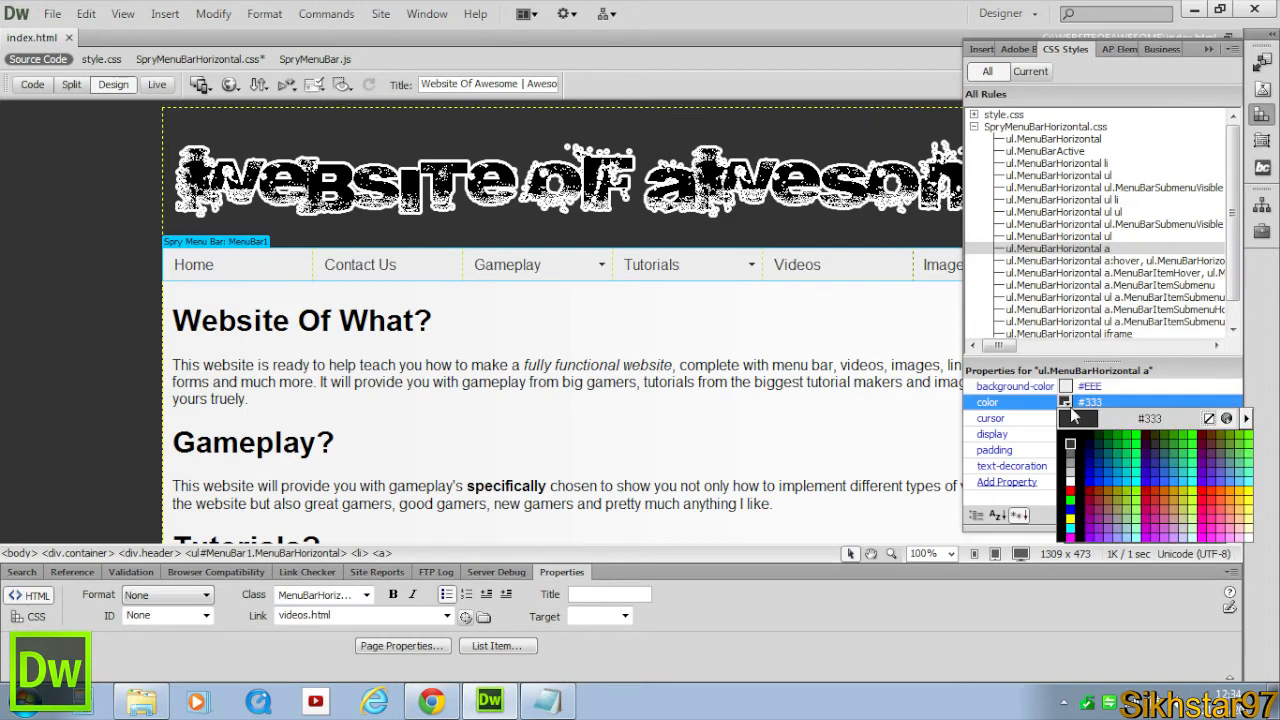
left_click(1070, 433)
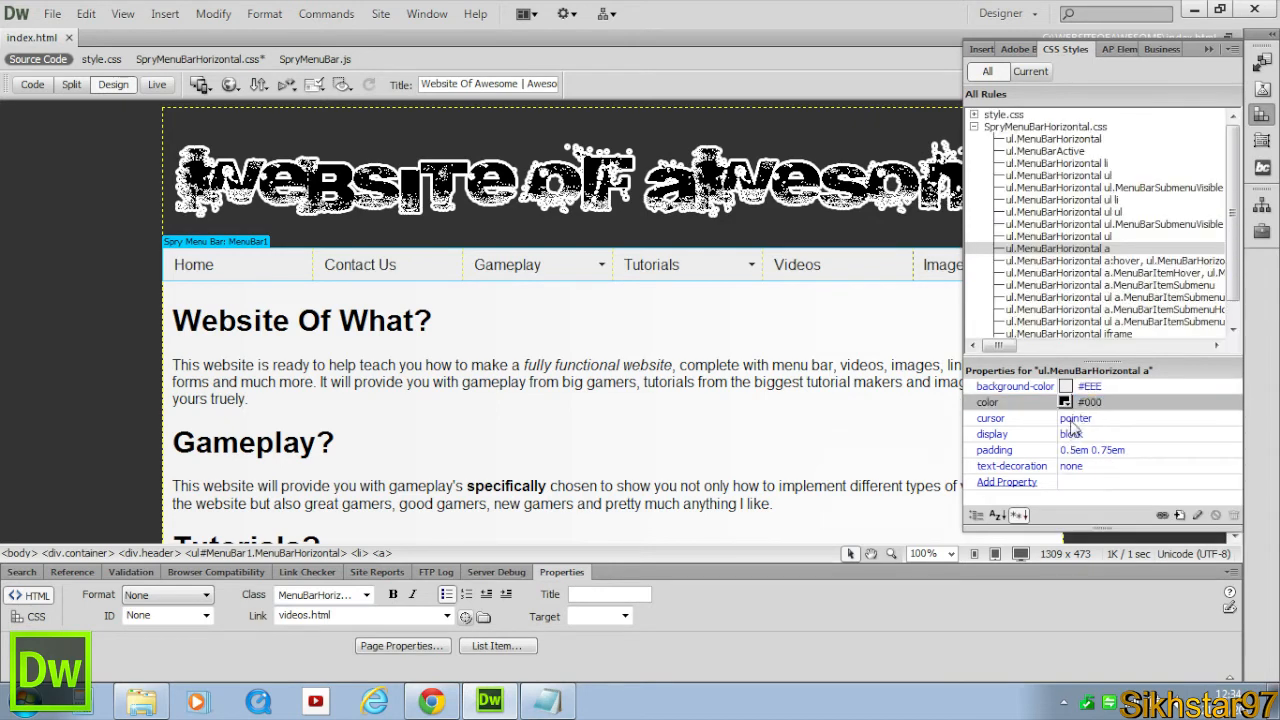
left_click(1066, 388)
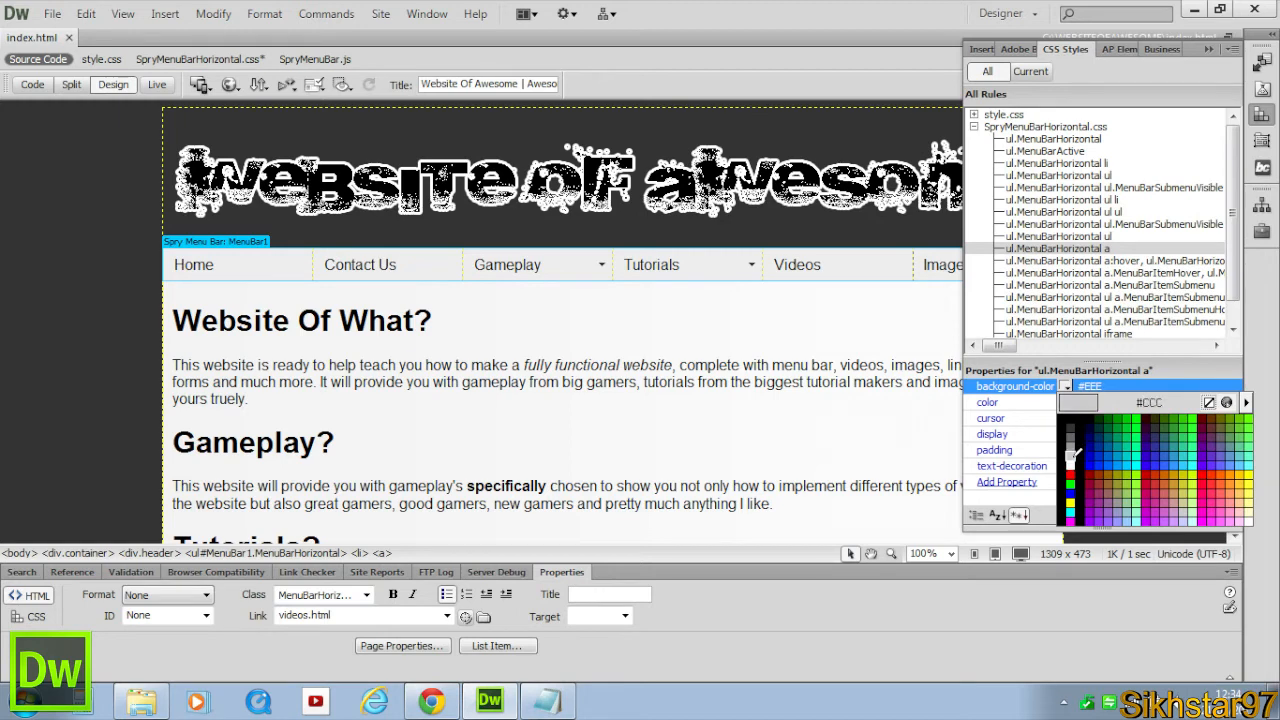
left_click(1069, 457)
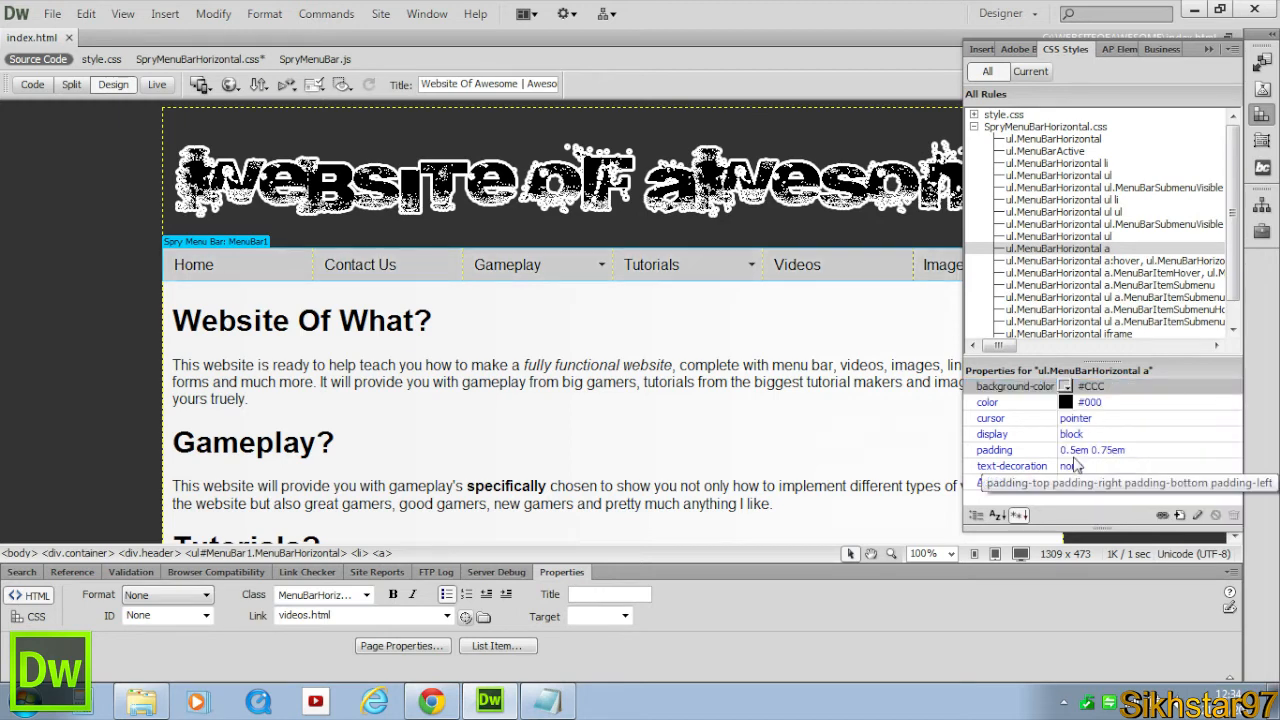
left_click(631, 364)
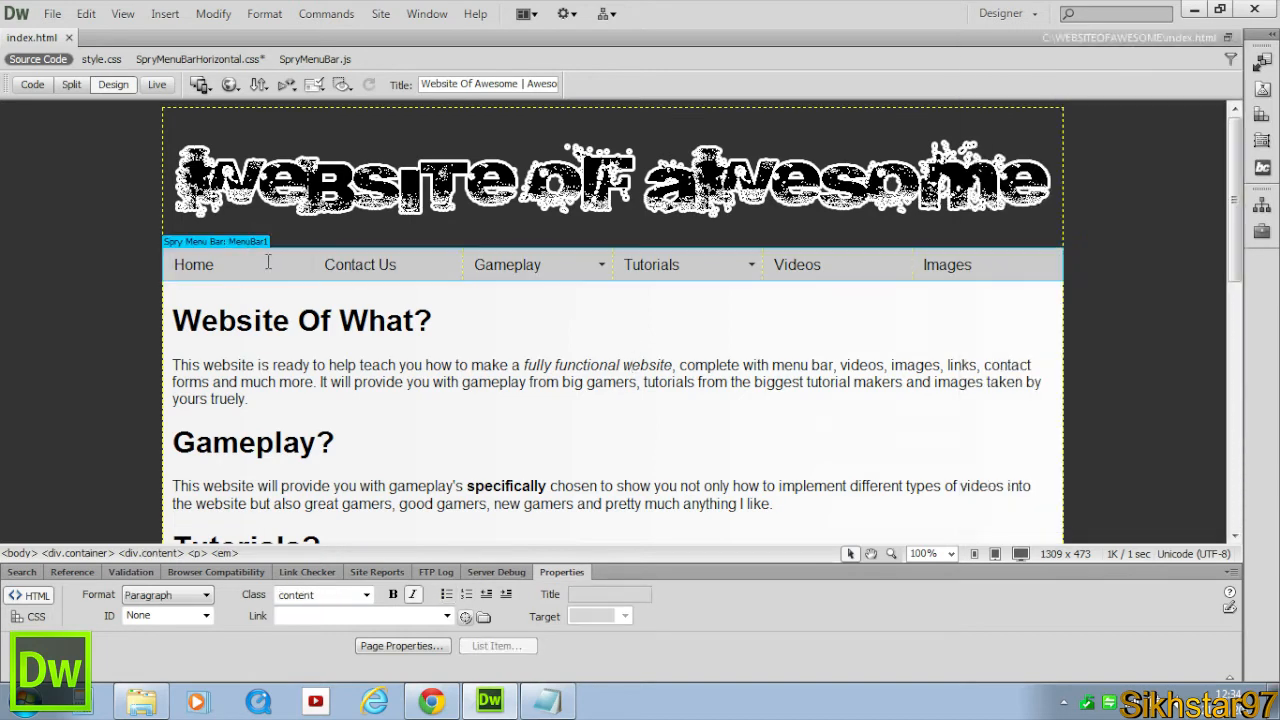
Preview the restyled menu bar in Live view and return to Design view.
left_click(157, 84)
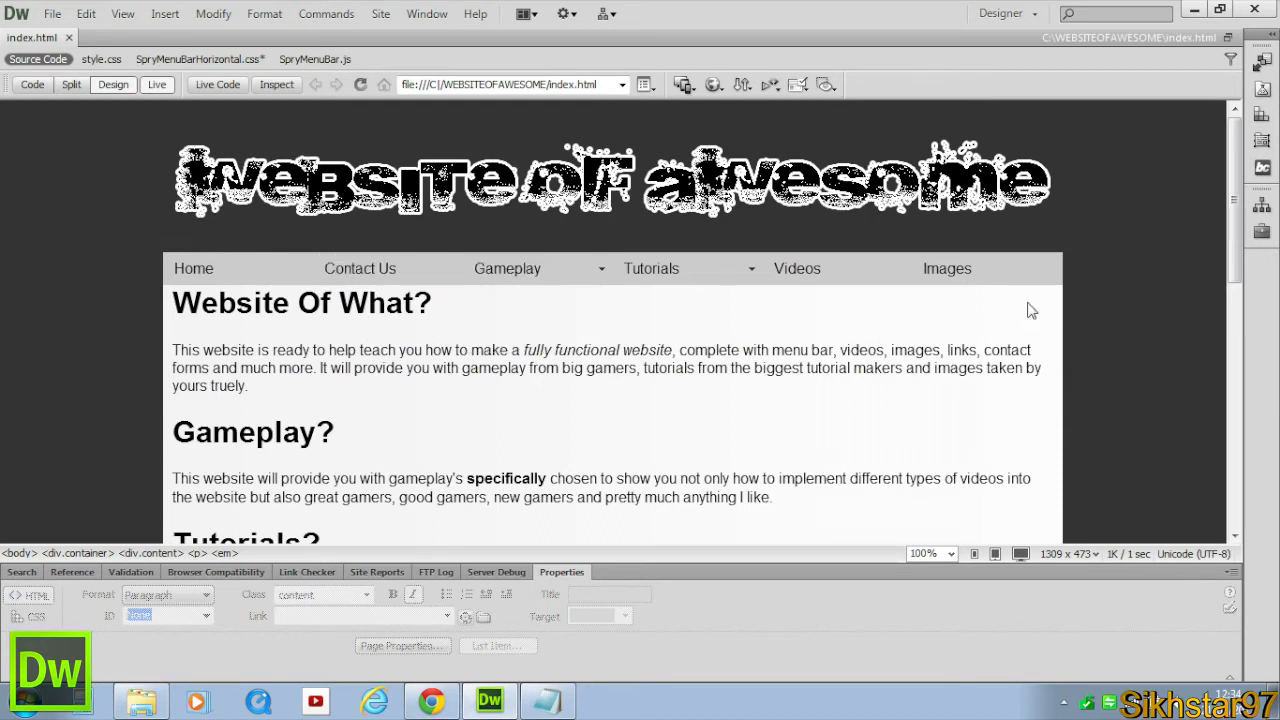
key("alt+F11")
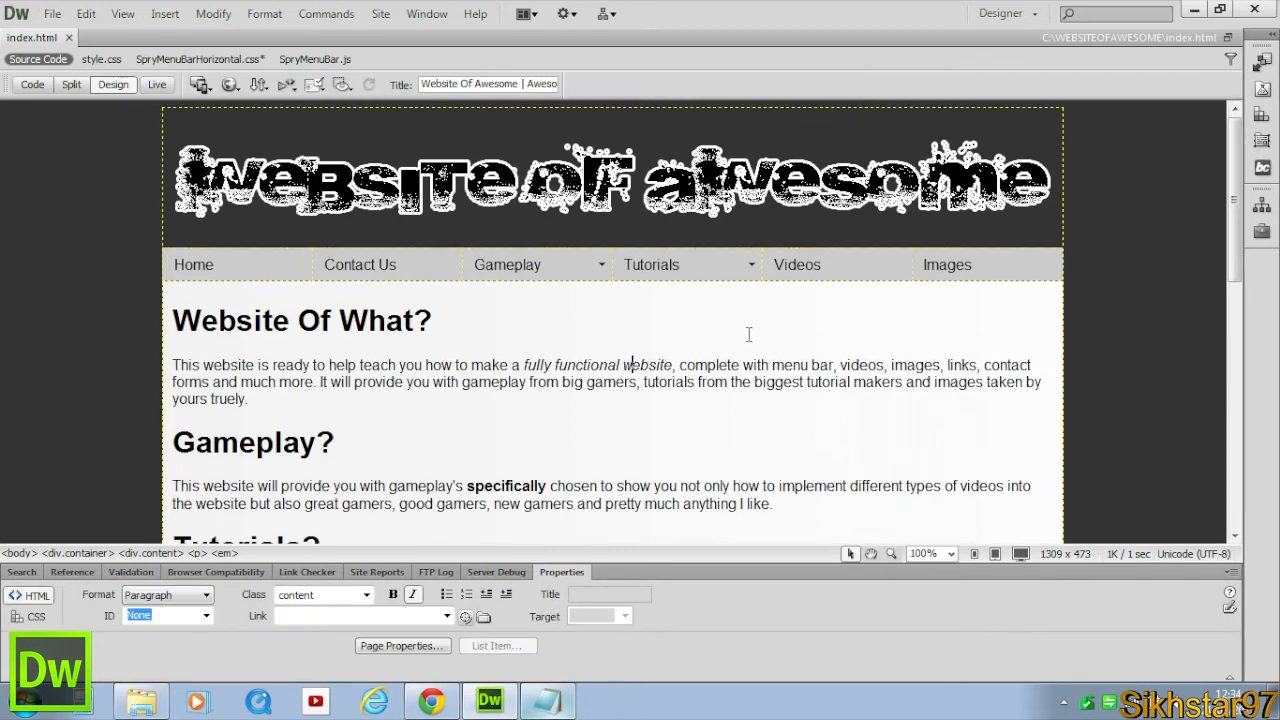
left_click(750, 333)
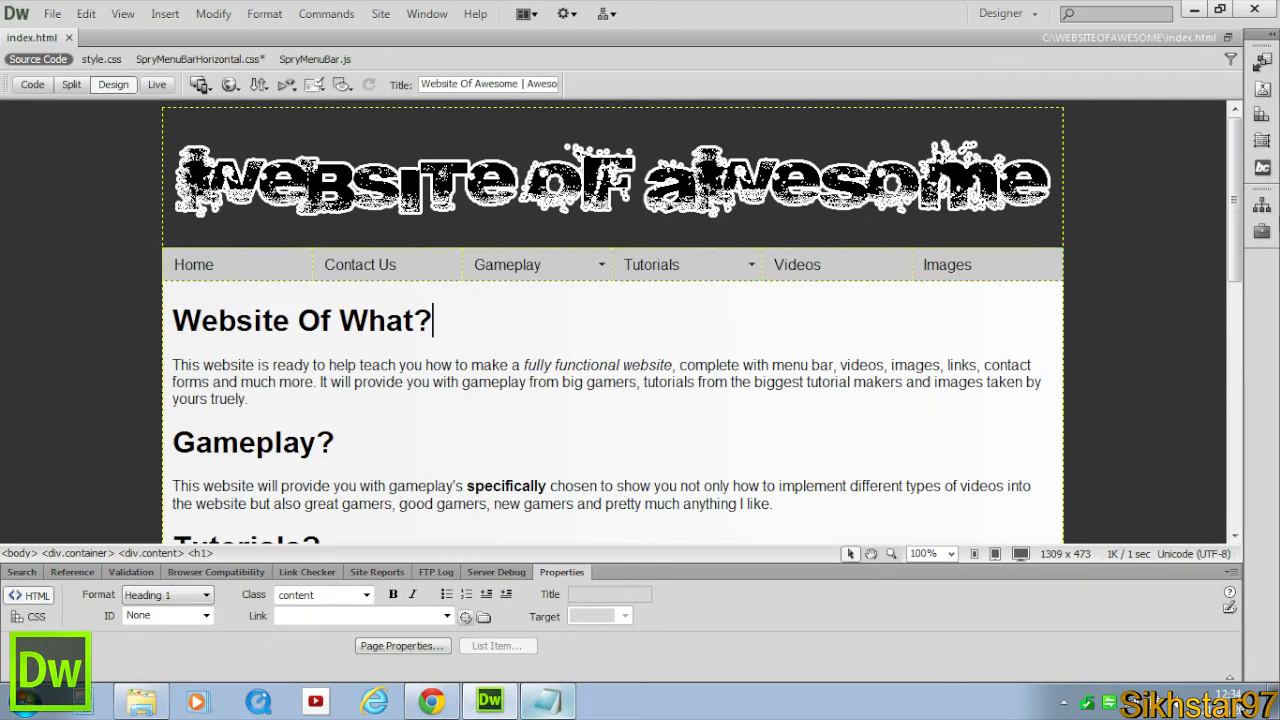
Examine the hover and submenu rules of SpryMenuBarHorizontal.css in the CSS Styles panel.
left_click(1261, 114)
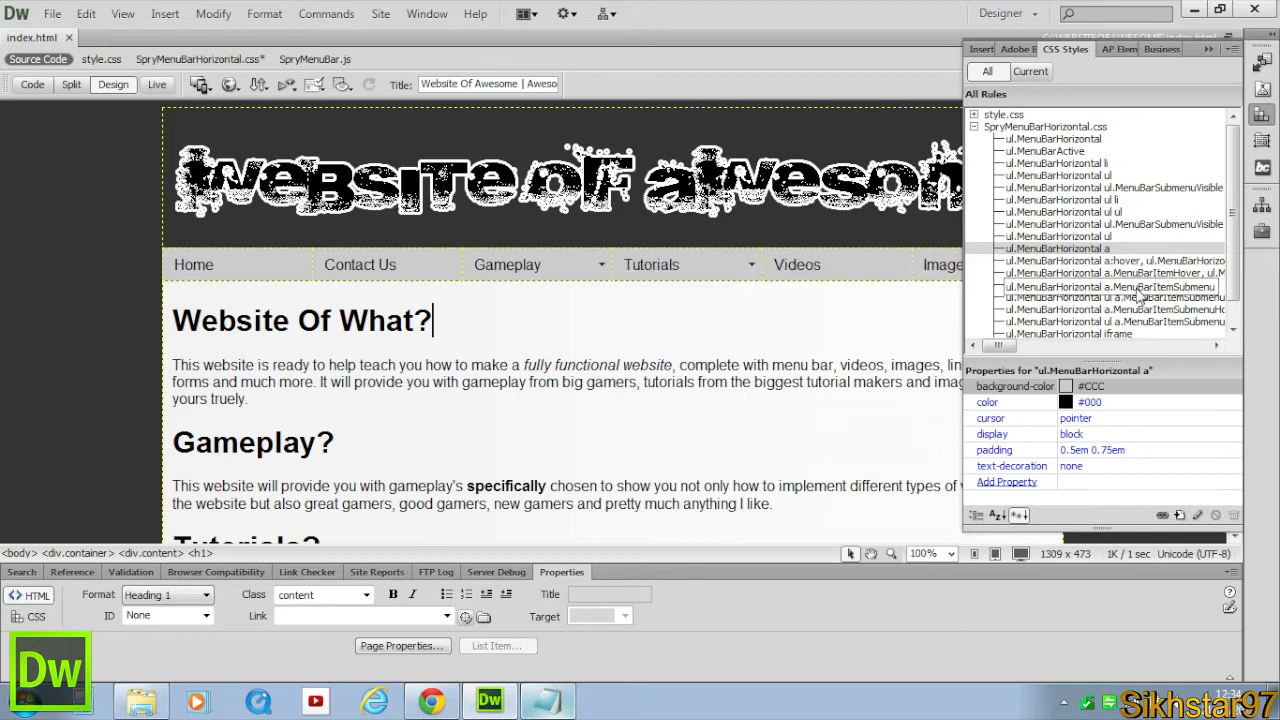
left_click(1115, 261)
left_click(1118, 286)
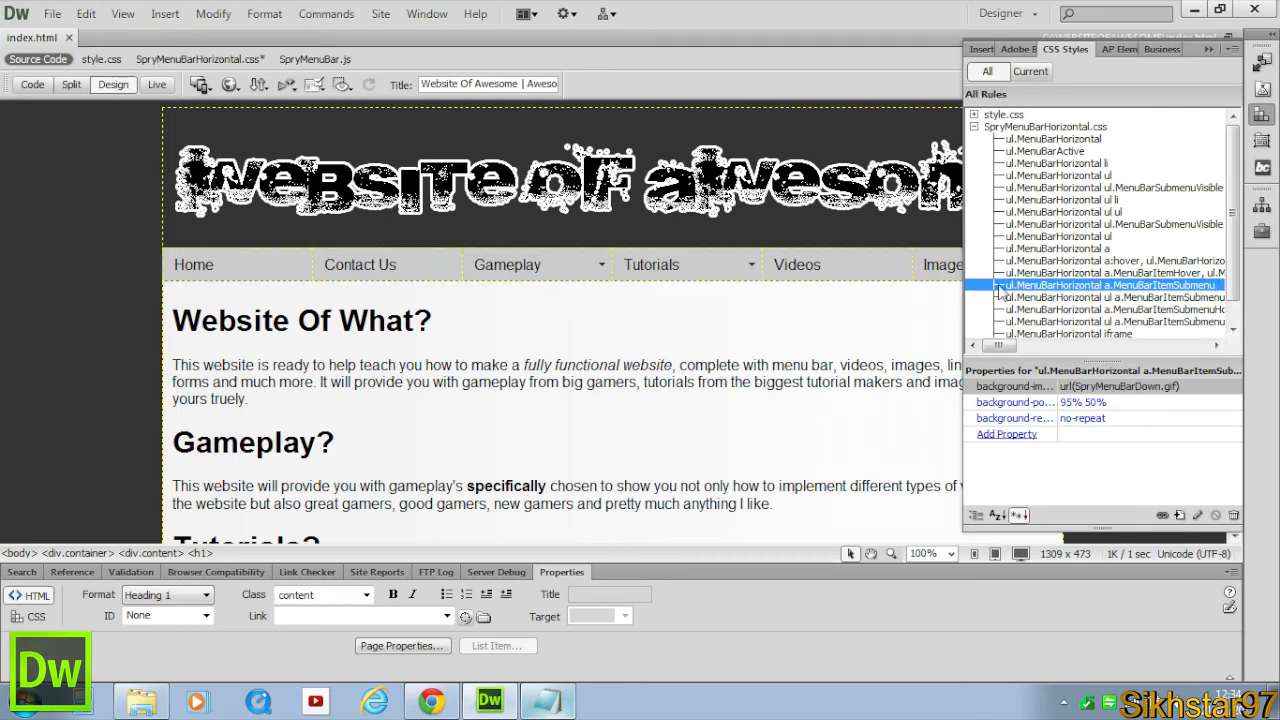
left_click(1115, 261)
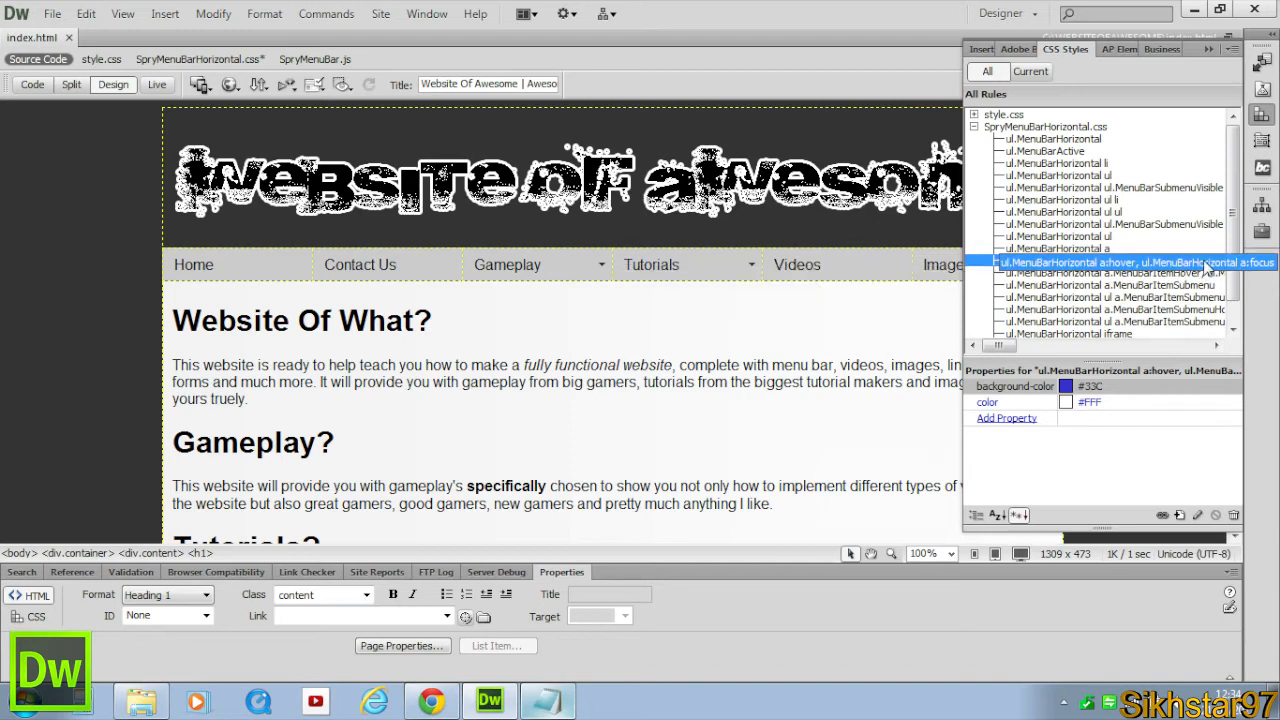
left_click(1168, 275)
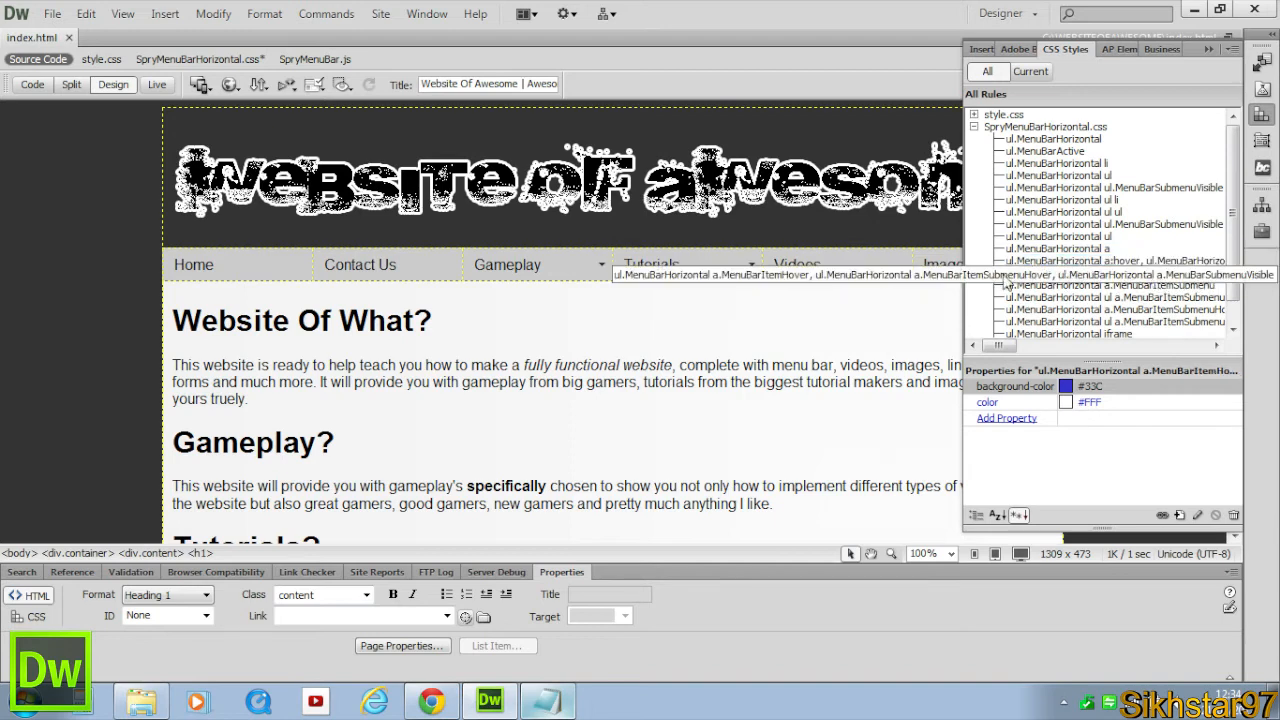
left_click(1128, 263)
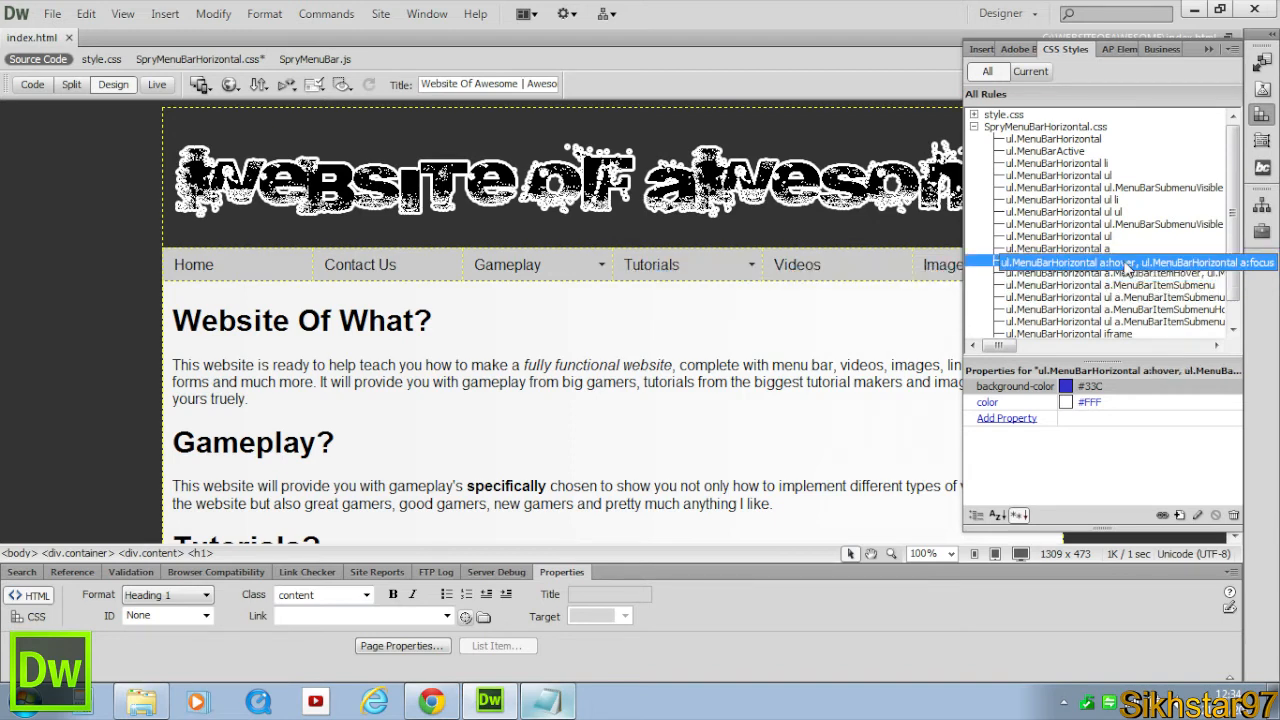
left_click(1038, 272)
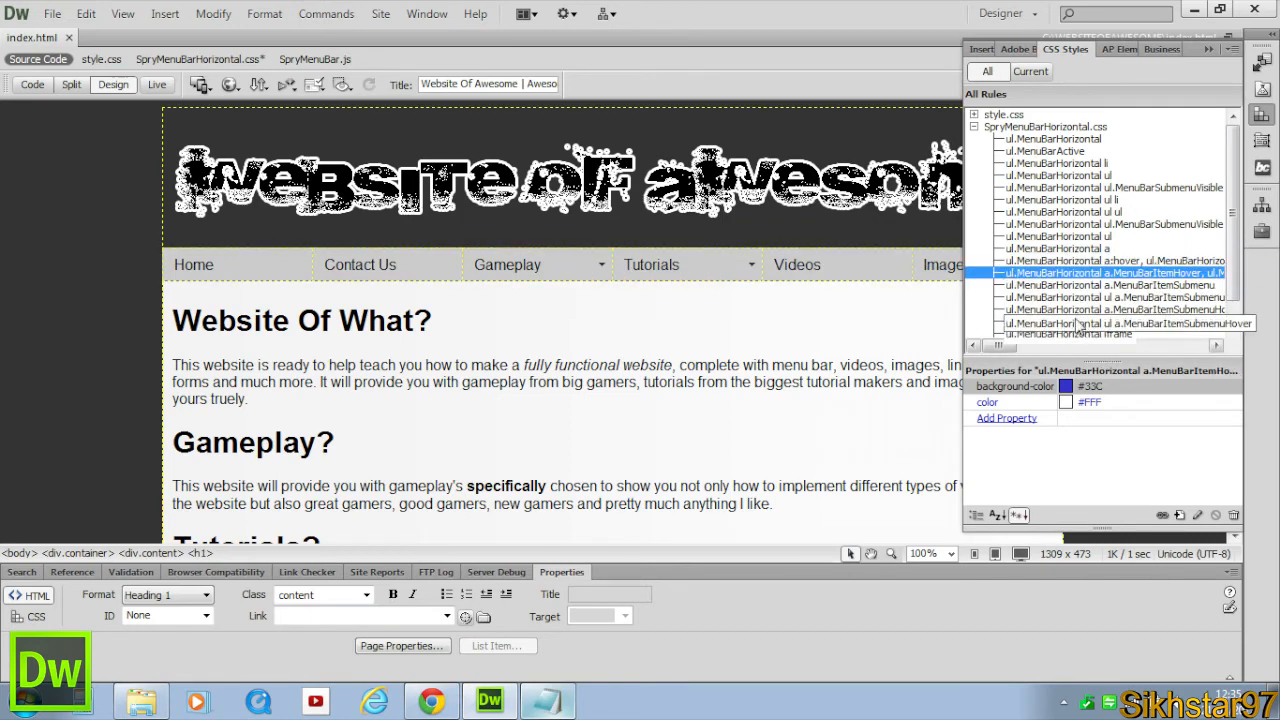
Set the ul.MenuBarHorizontal a.MenuBarItemHover rule's text color to #FFF and background color to #666.
left_click(1097, 250)
left_click(1105, 274)
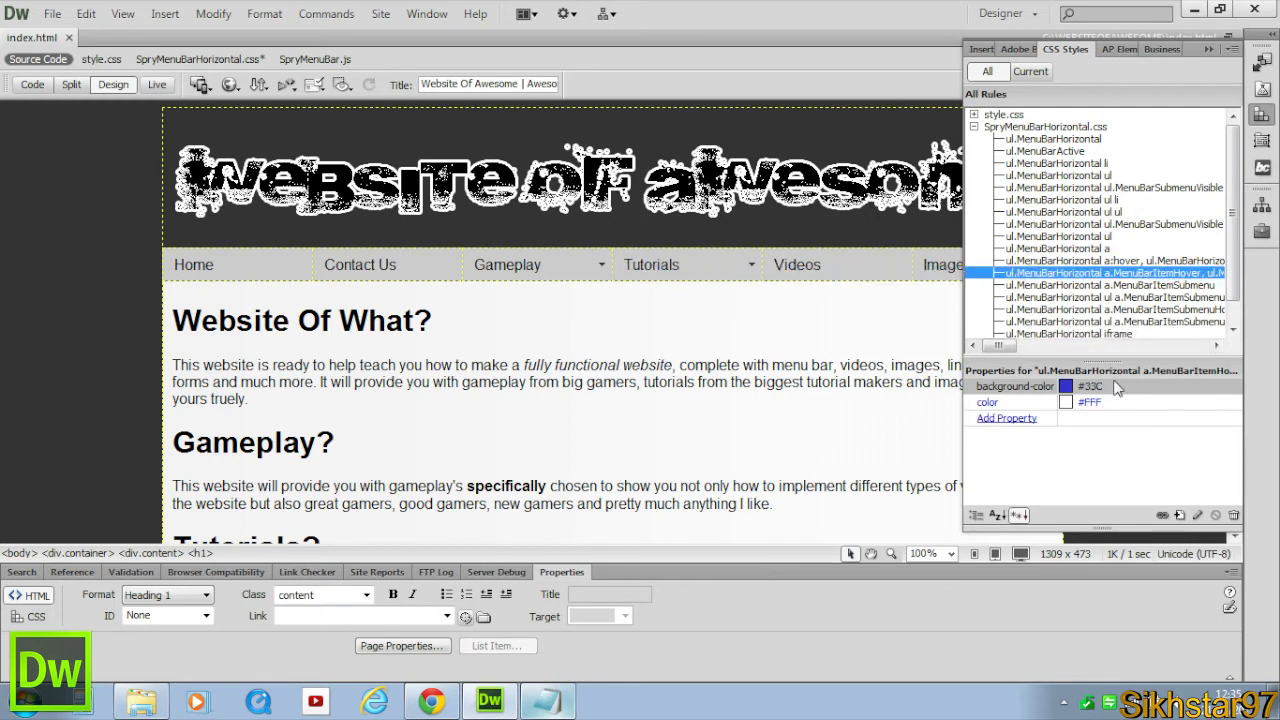
left_click(1065, 404)
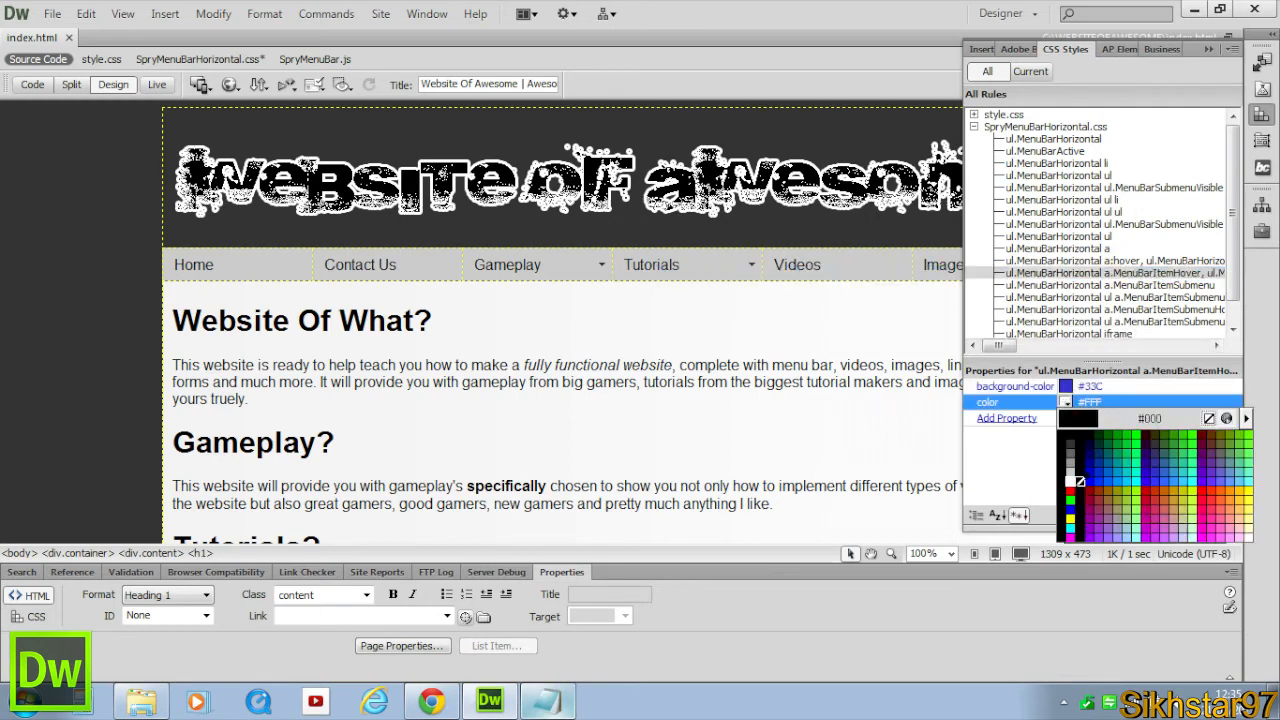
left_click(1074, 484)
left_click(1065, 401)
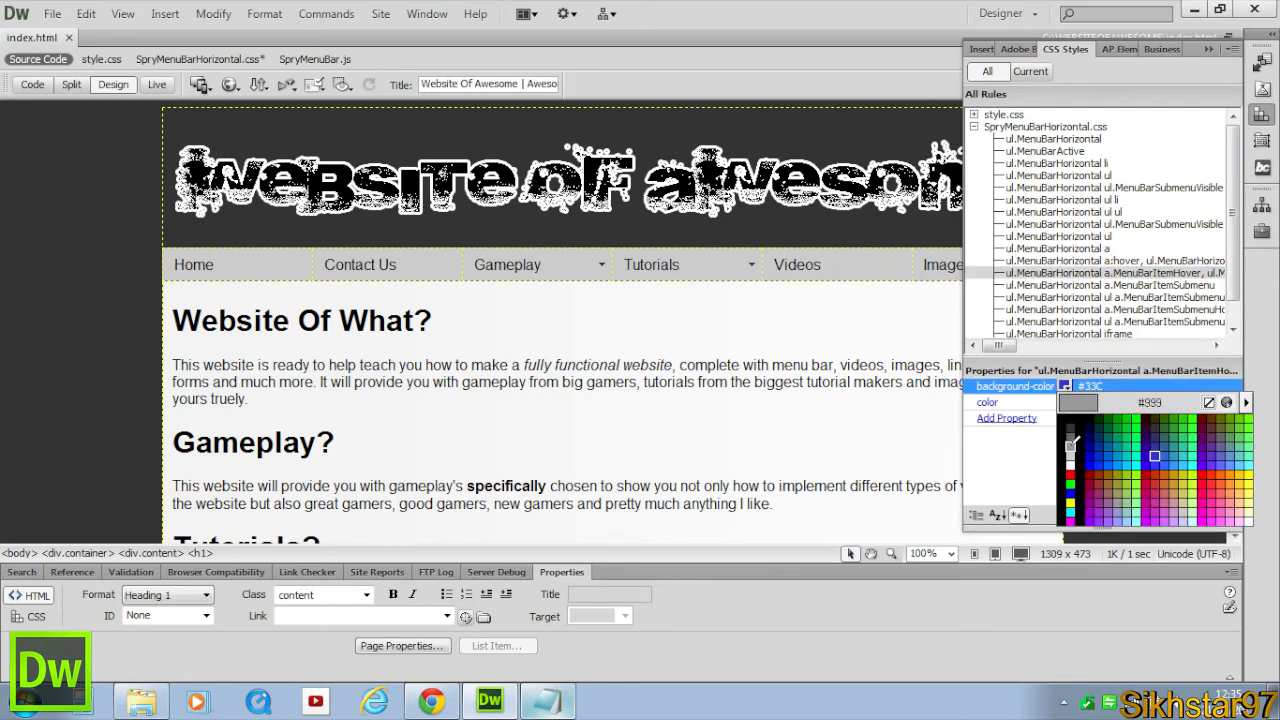
left_click(1072, 436)
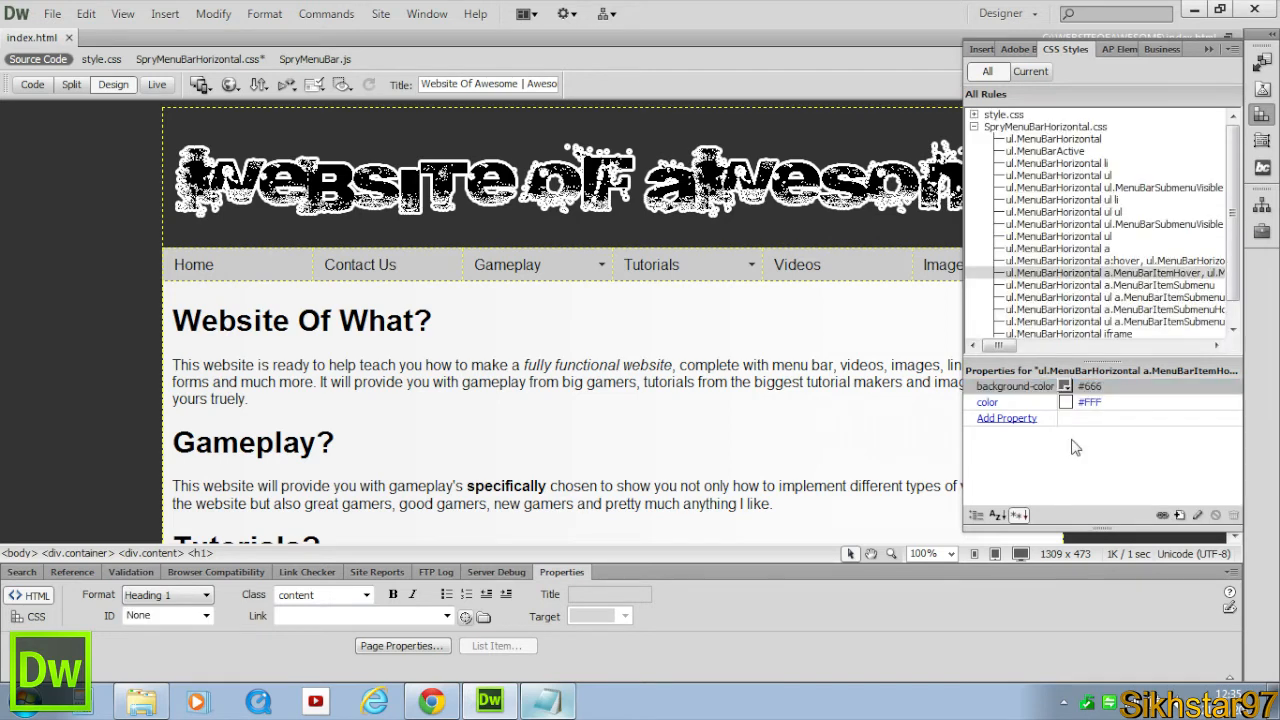
Preview the menu bar hover effect in Live view.
left_click(674, 398)
left_click(152, 85)
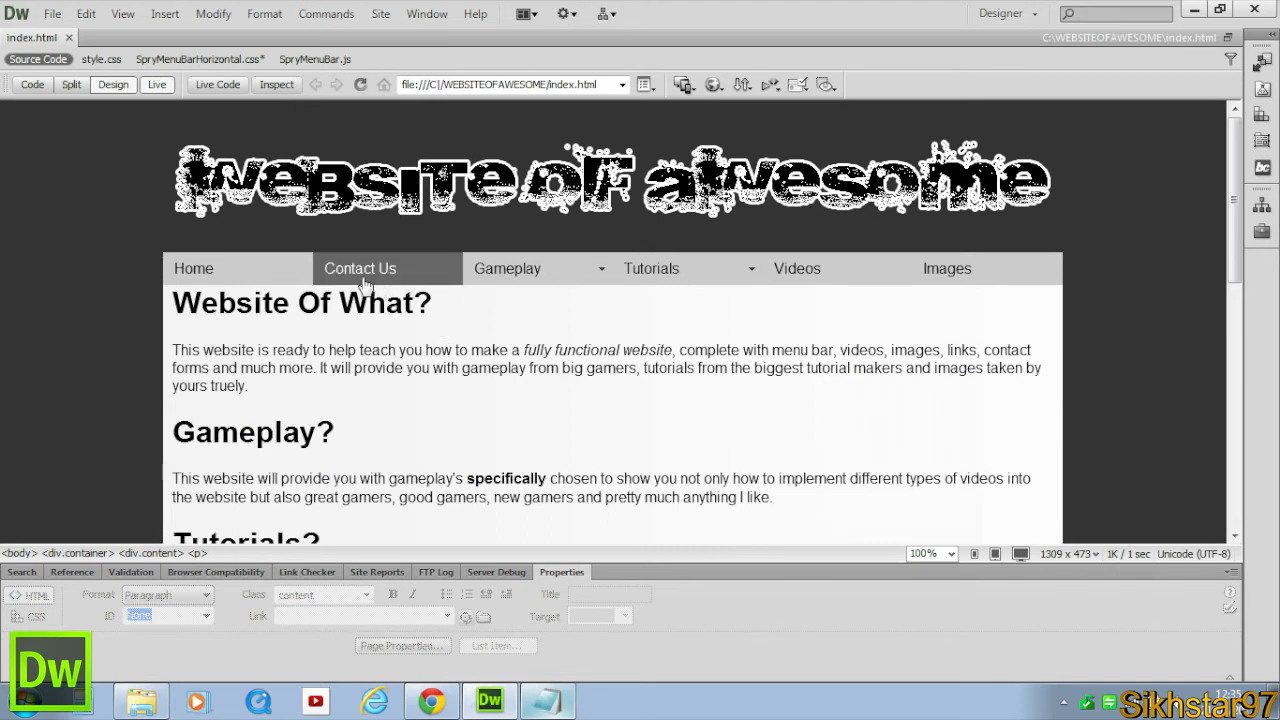
mouse_move(530, 282)
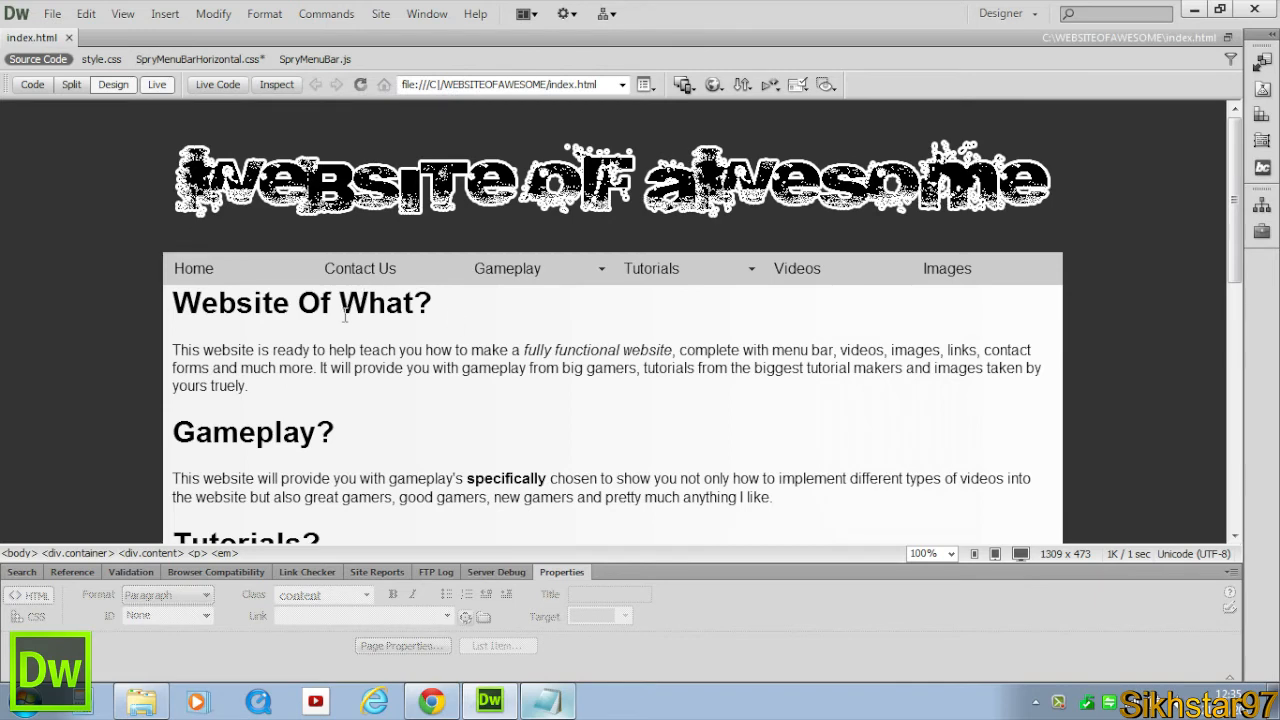
Save all open files and return to Design view.
left_click(52, 16)
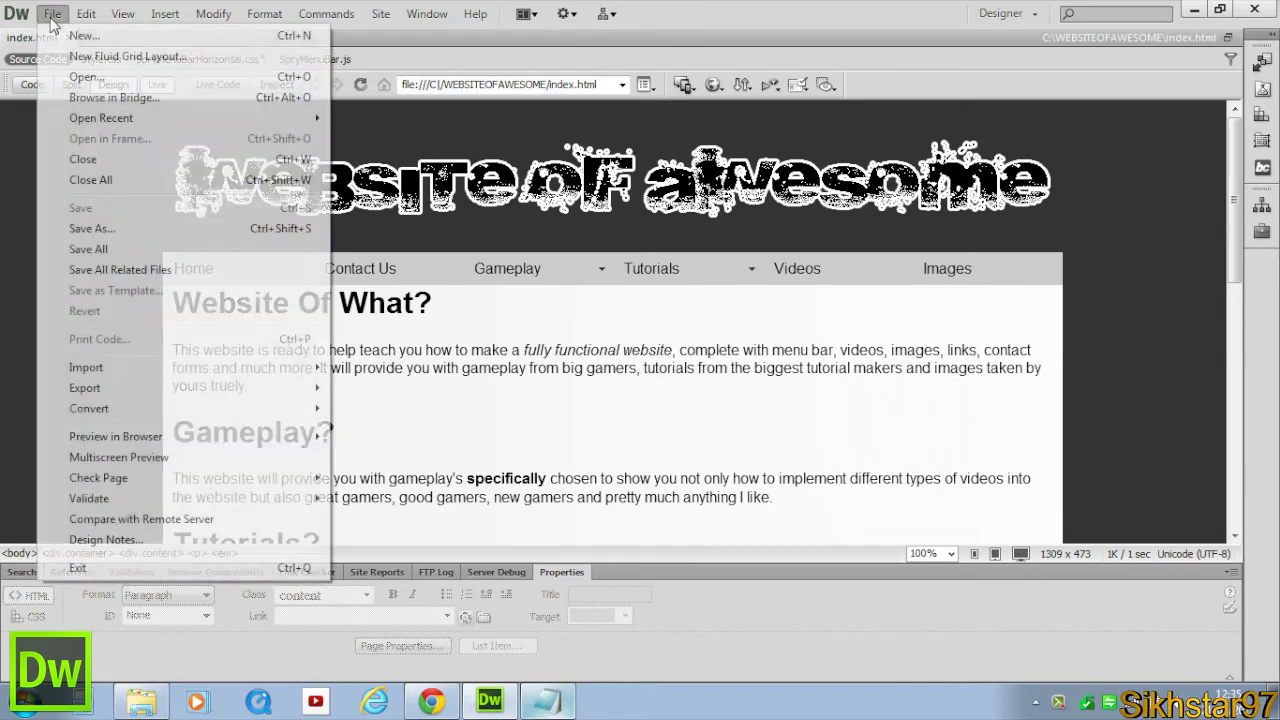
left_click(110, 249)
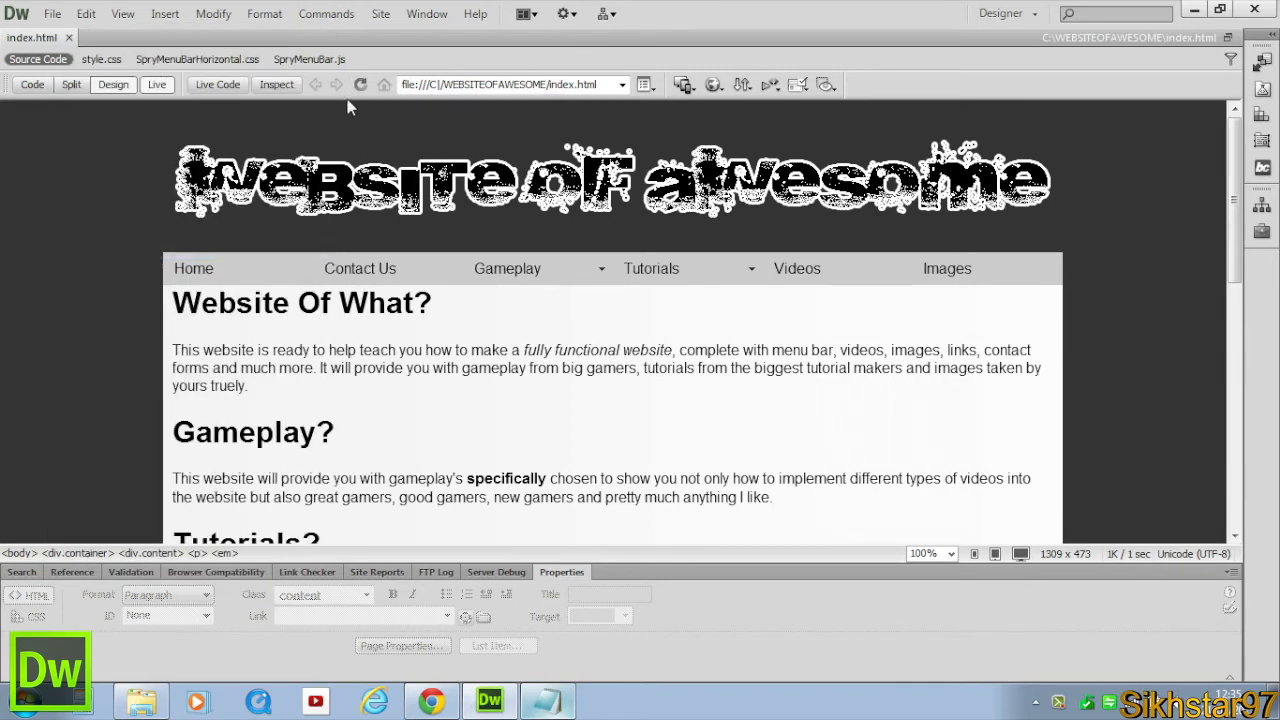
left_click(157, 85)
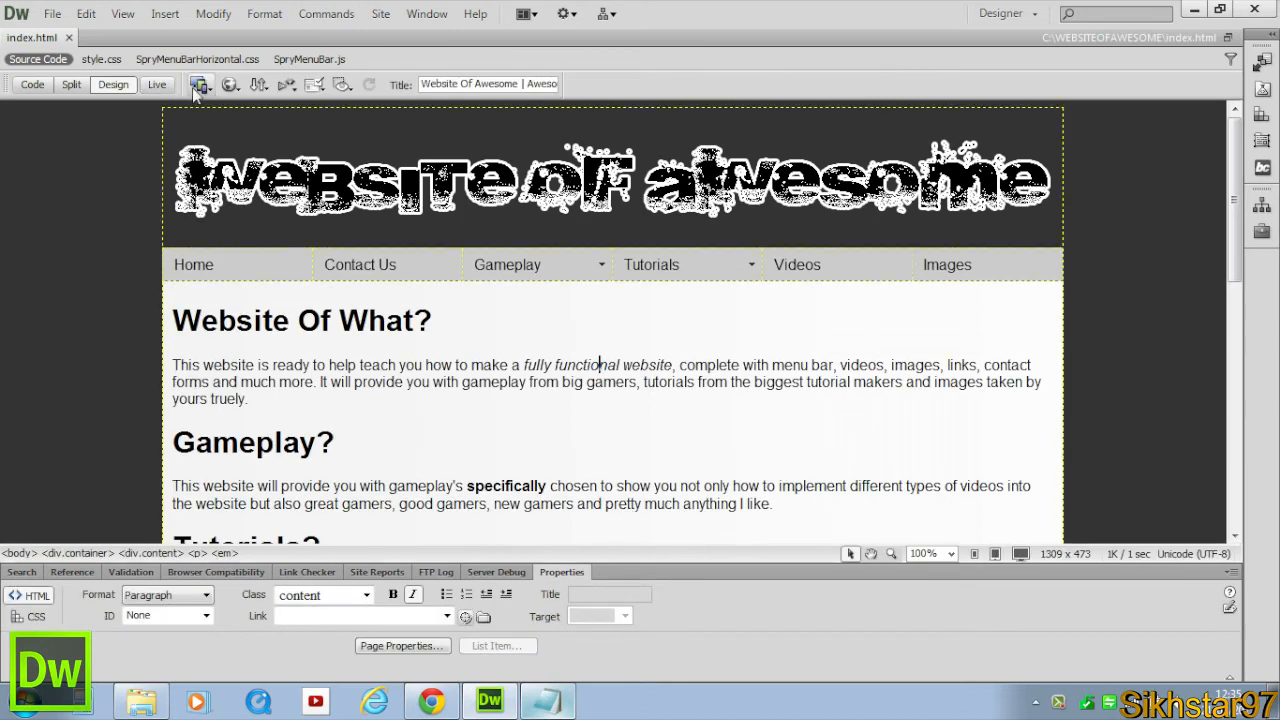
Preview index.html in Chrome.
left_click(229, 84)
left_click(247, 109)
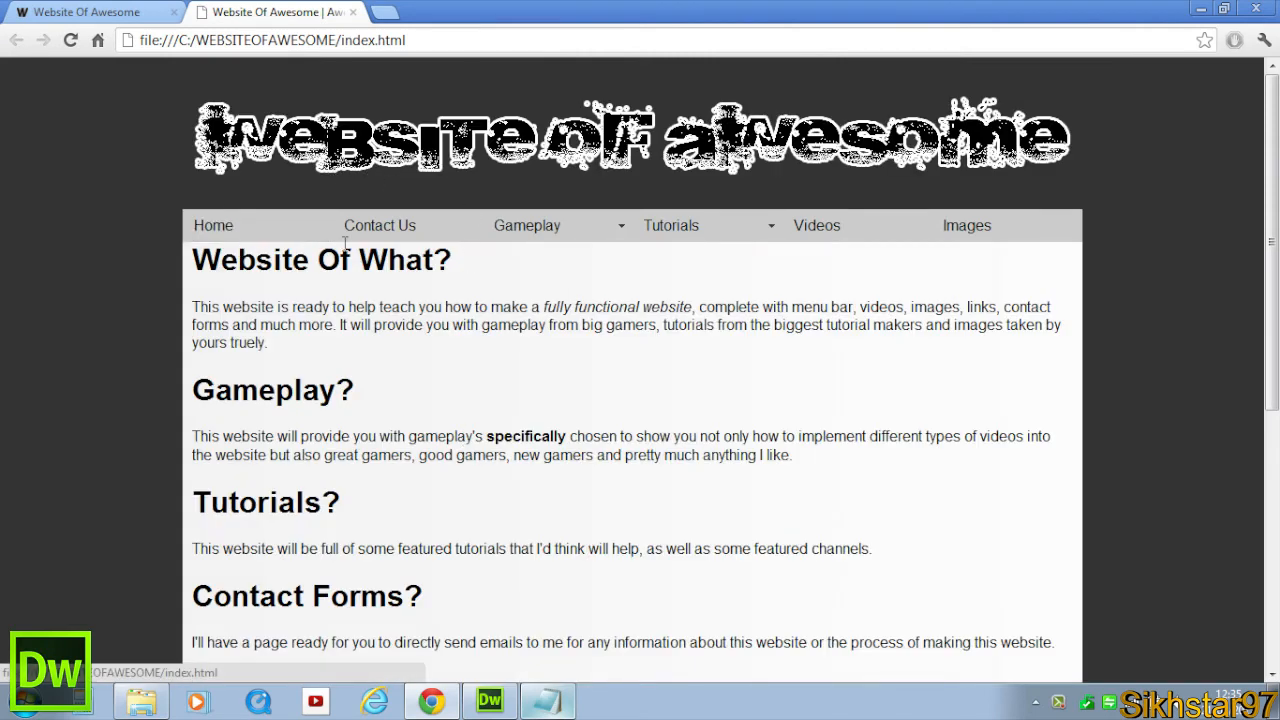
mouse_move(569, 220)
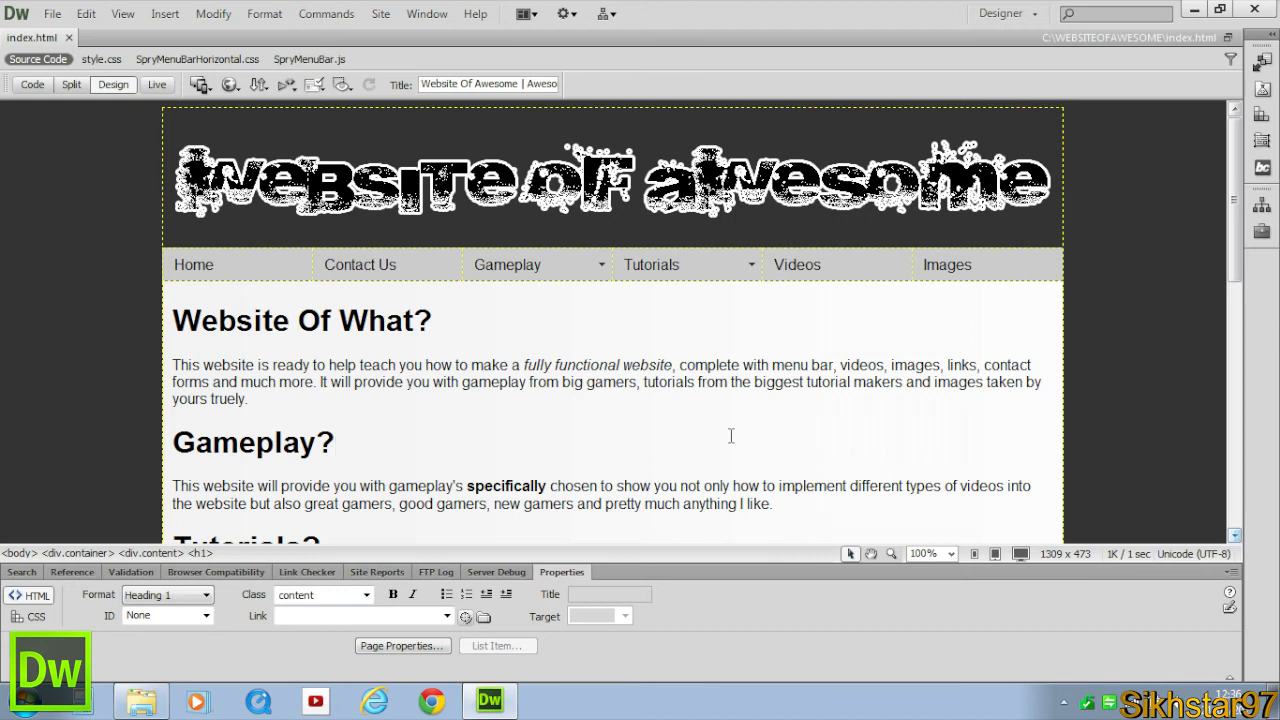
left_click(731, 436)
left_click(1262, 115)
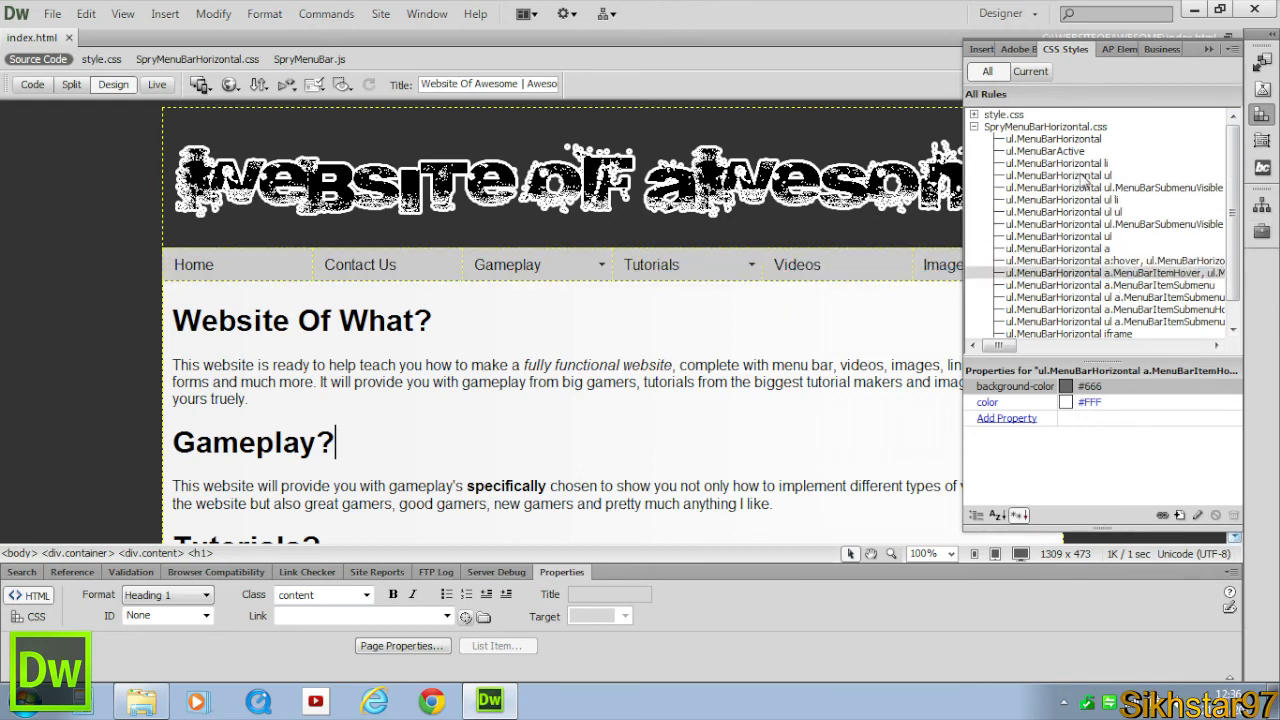
left_click(802, 329)
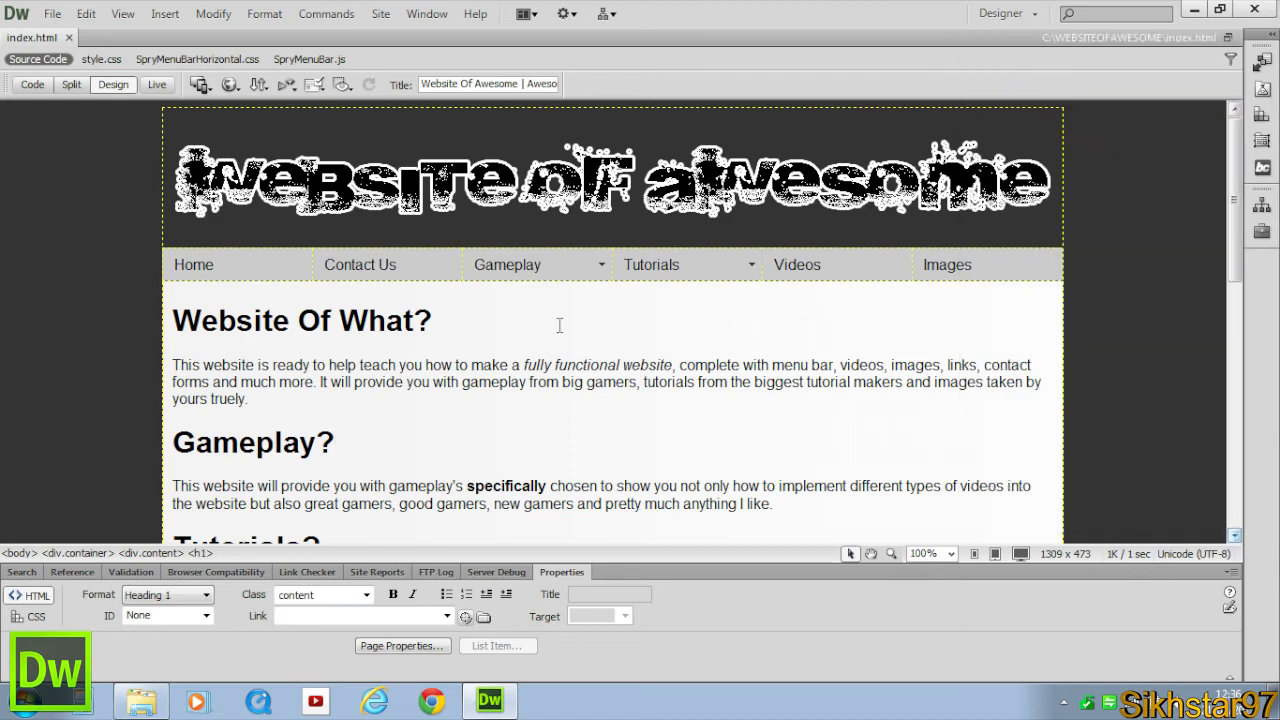
left_click_drag(494, 341, 188, 330)
left_click_drag(452, 322, 172, 320)
left_click(618, 321)
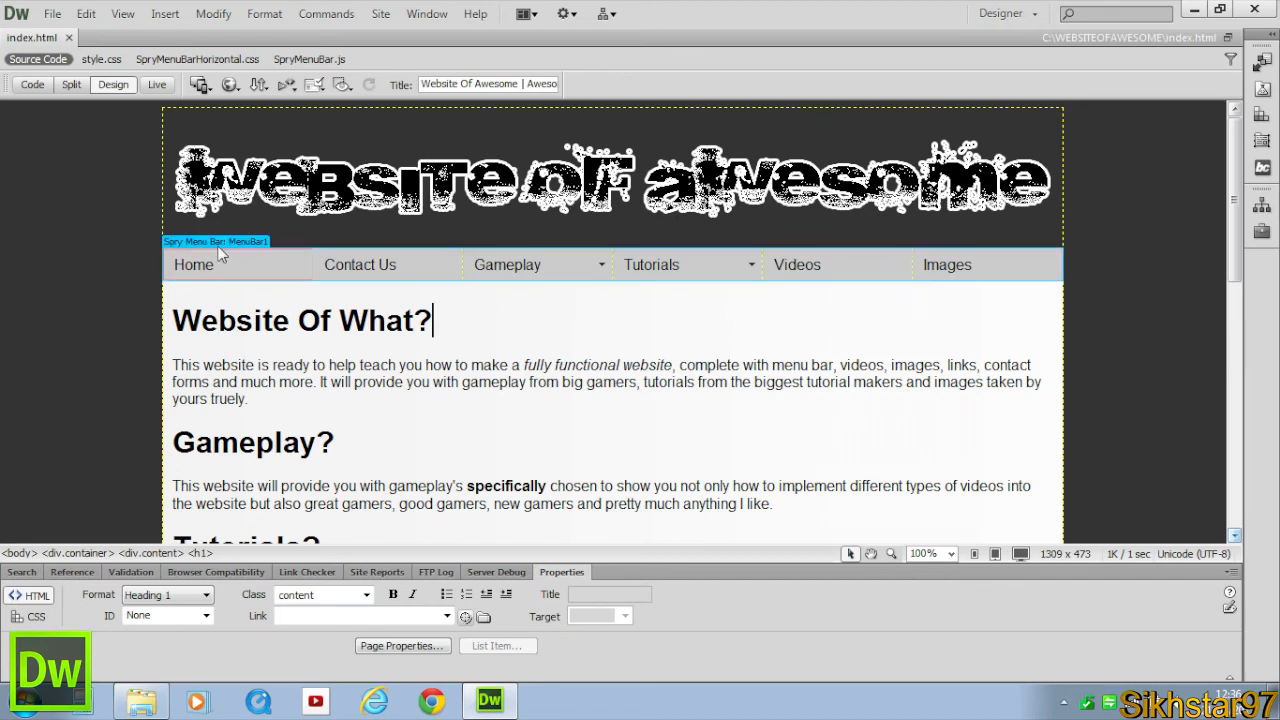
Review each top-level menu item's text, link and submenu items in the Spry menu bar properties.
left_click(220, 243)
left_click(150, 624)
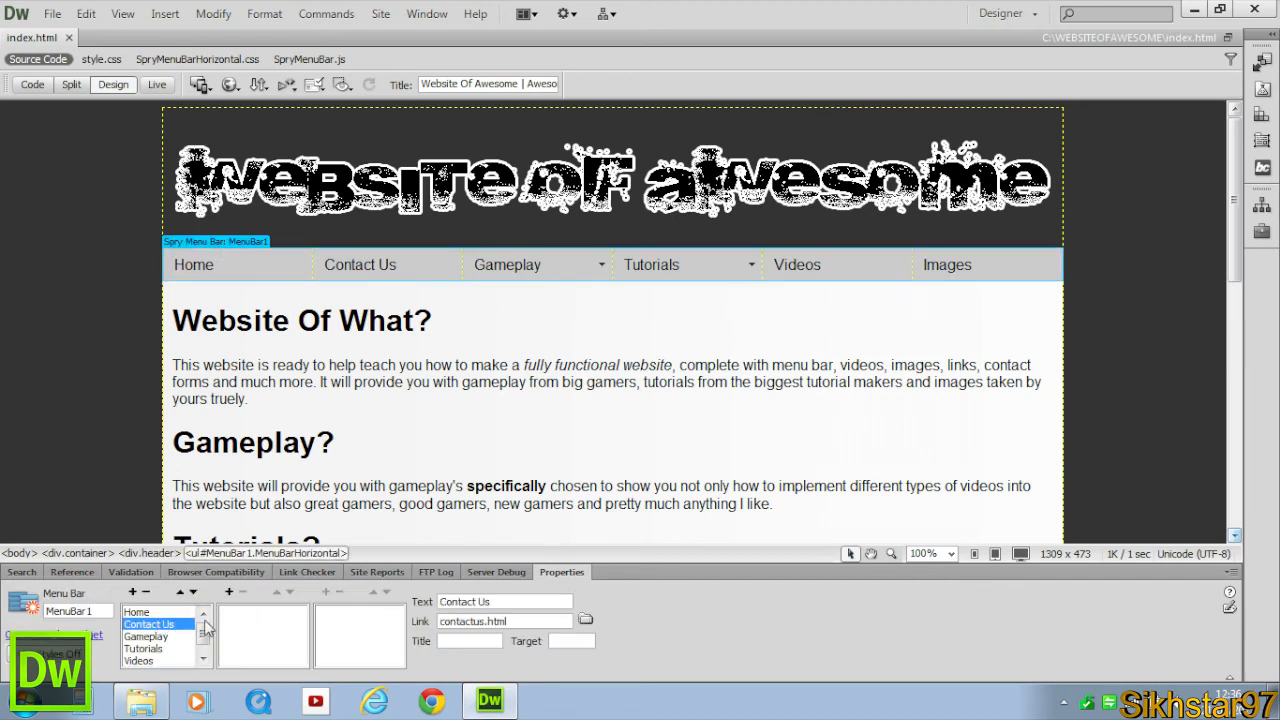
left_click(150, 636)
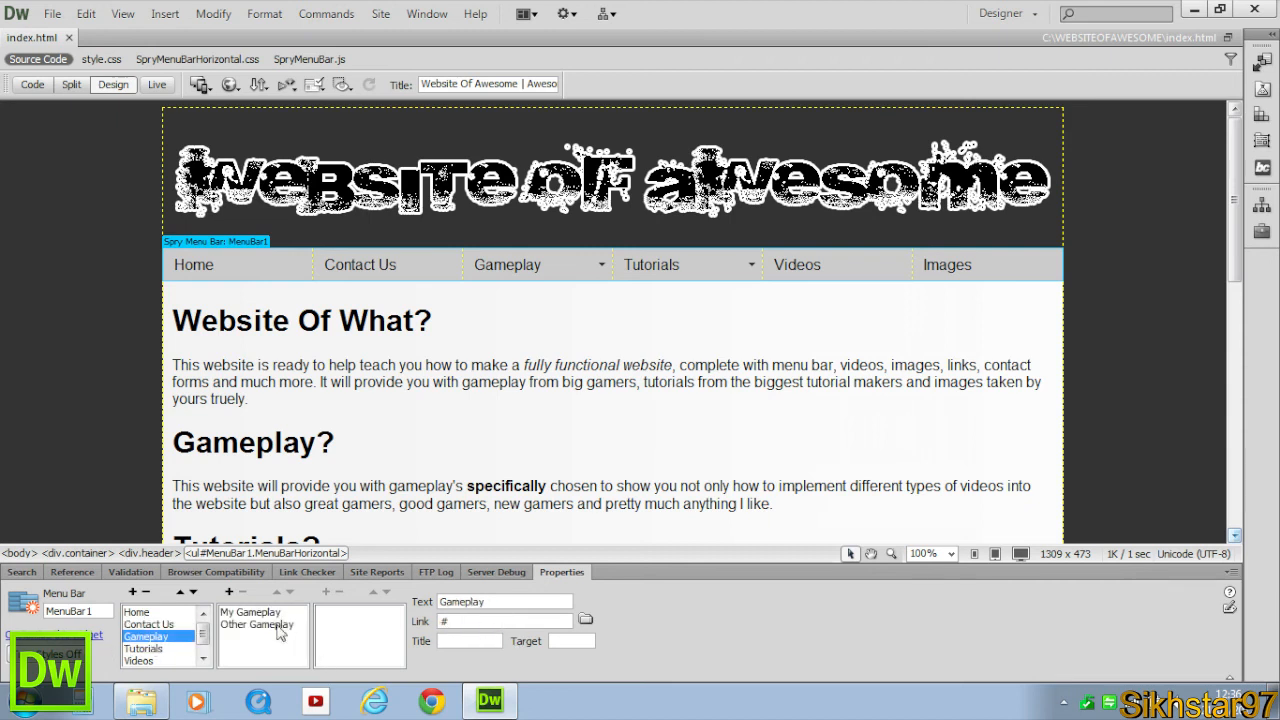
left_click(250, 612)
left_click(283, 625)
left_click(157, 650)
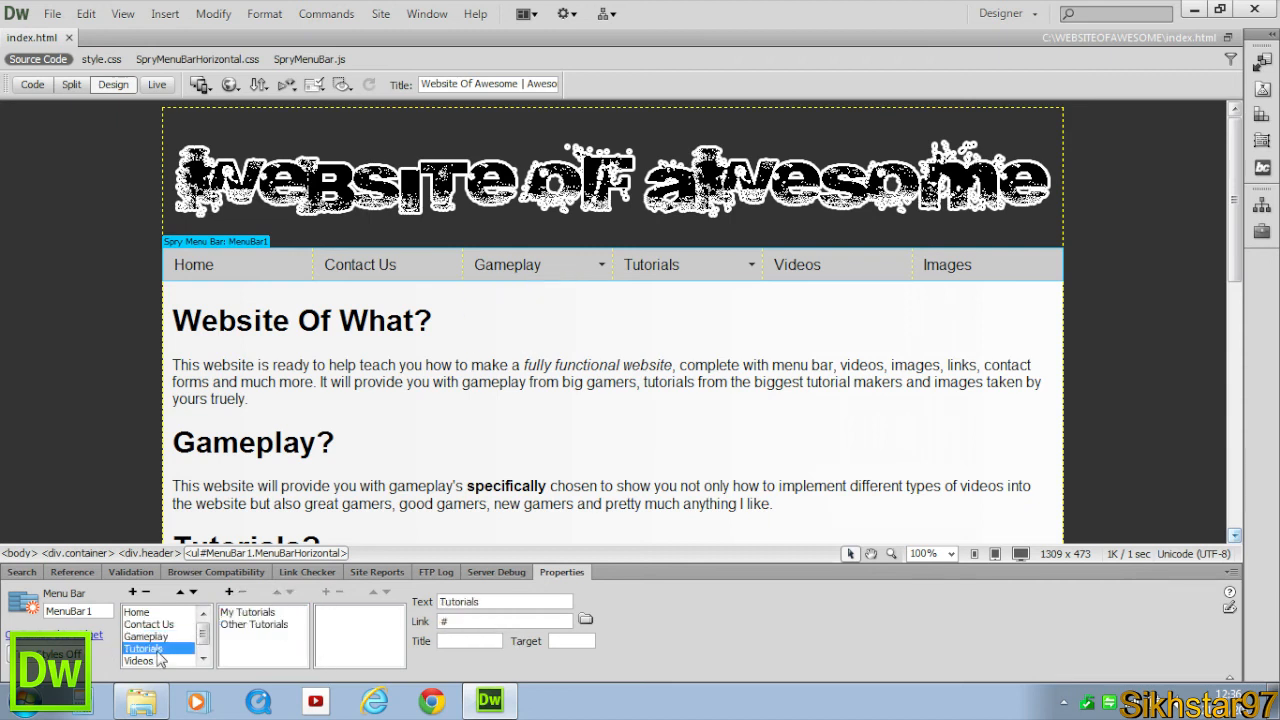
left_click(286, 624)
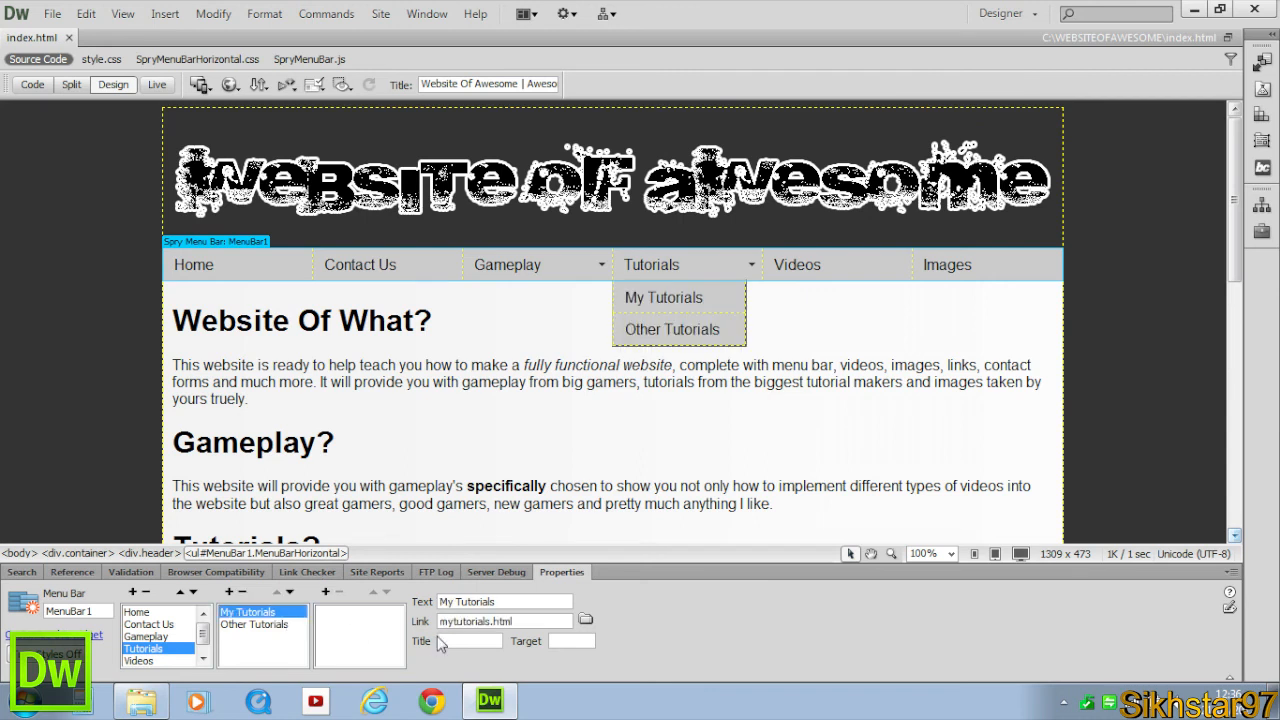
left_click(140, 661)
scroll(204, 638, "down", 1)
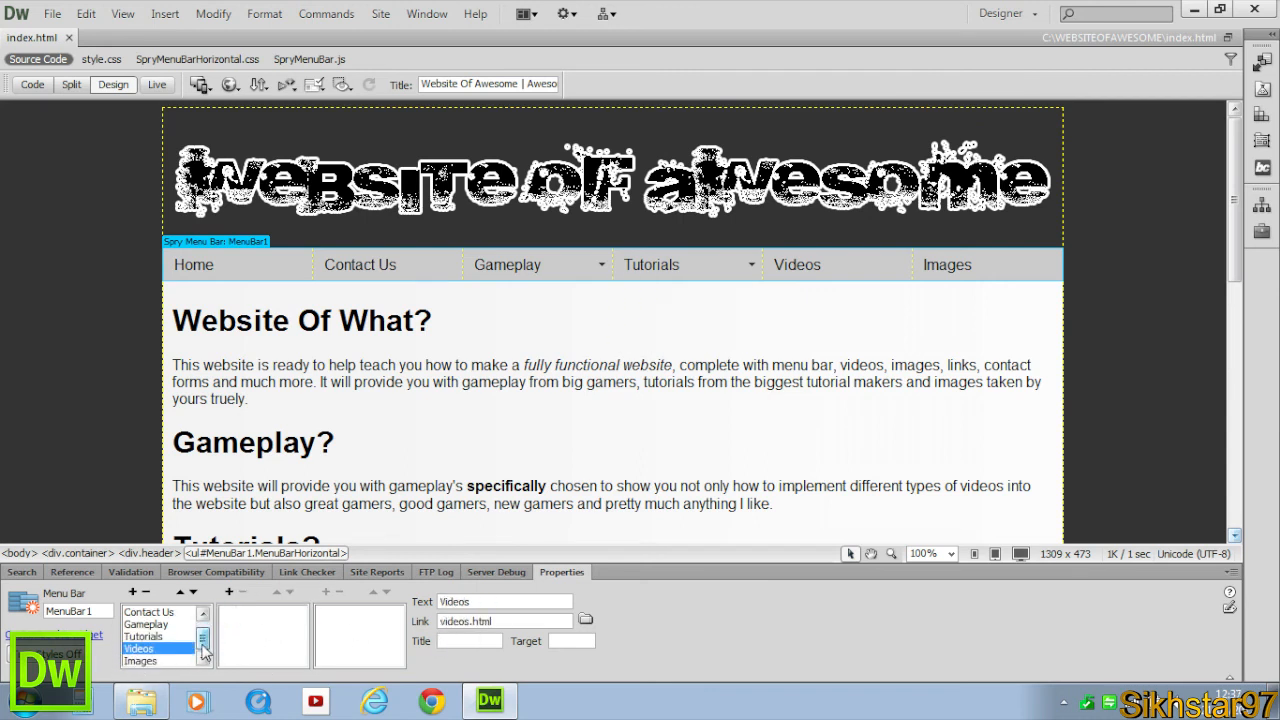
left_click(142, 661)
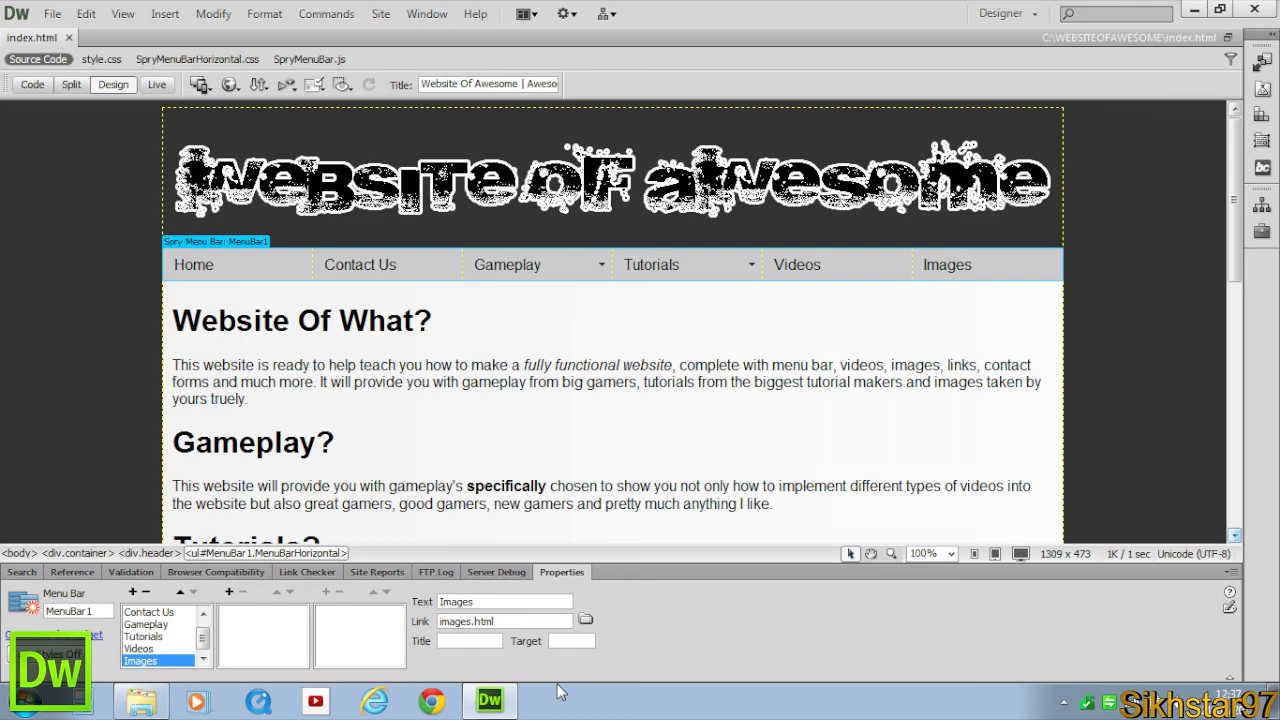
left_click(580, 329)
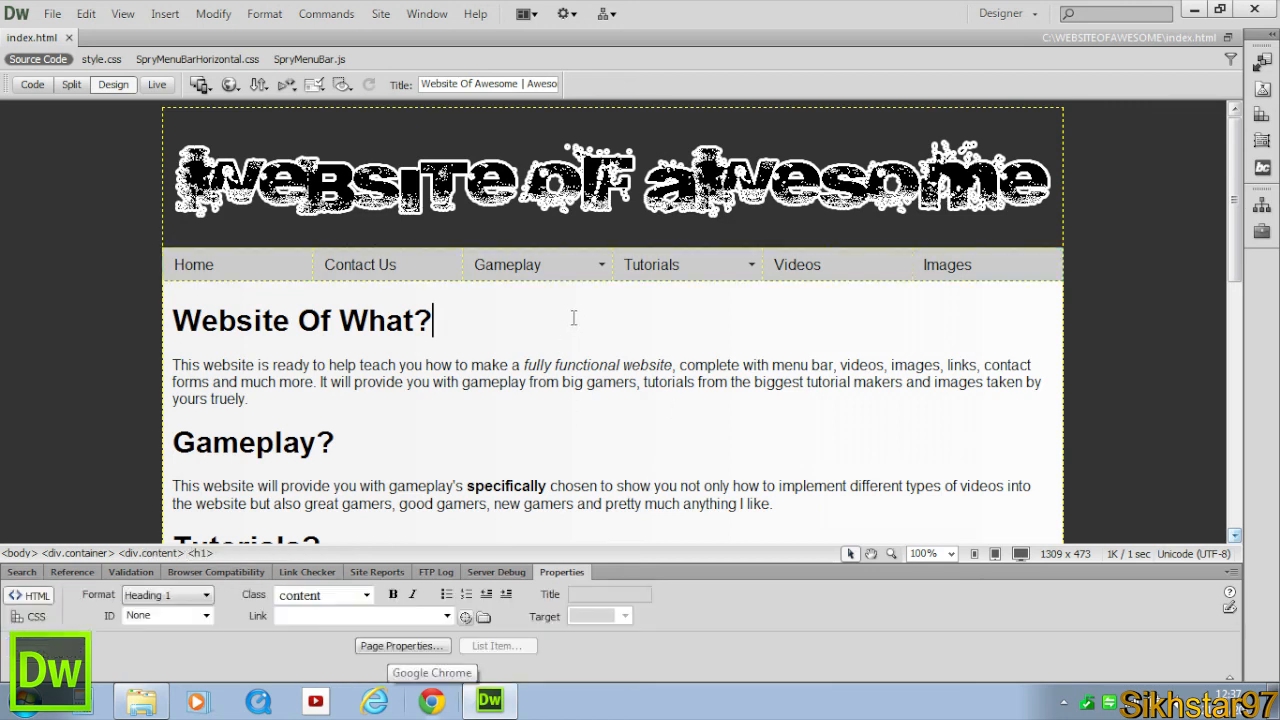